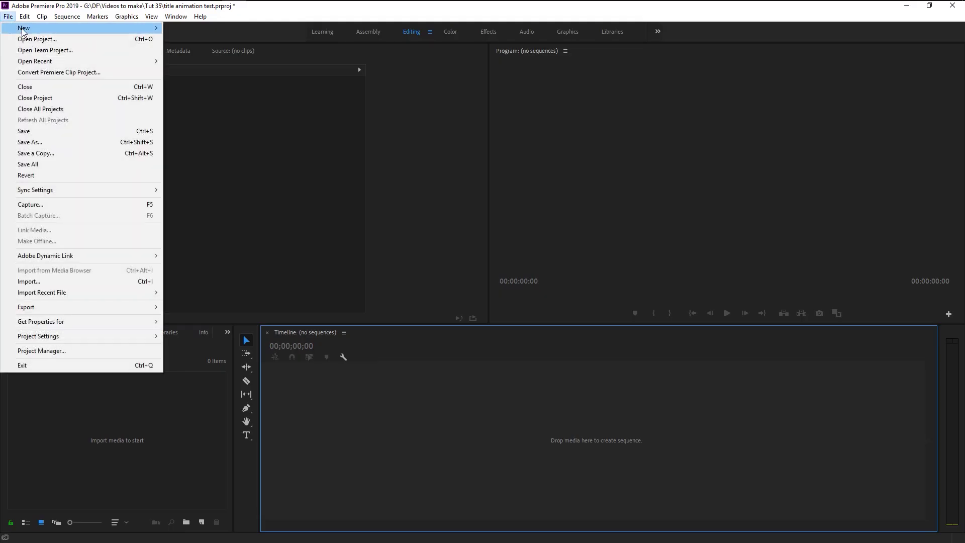
# Step: Create Sequence 02 from the 1080p 30 fps preset
pyautogui.moveTo(19, 30)
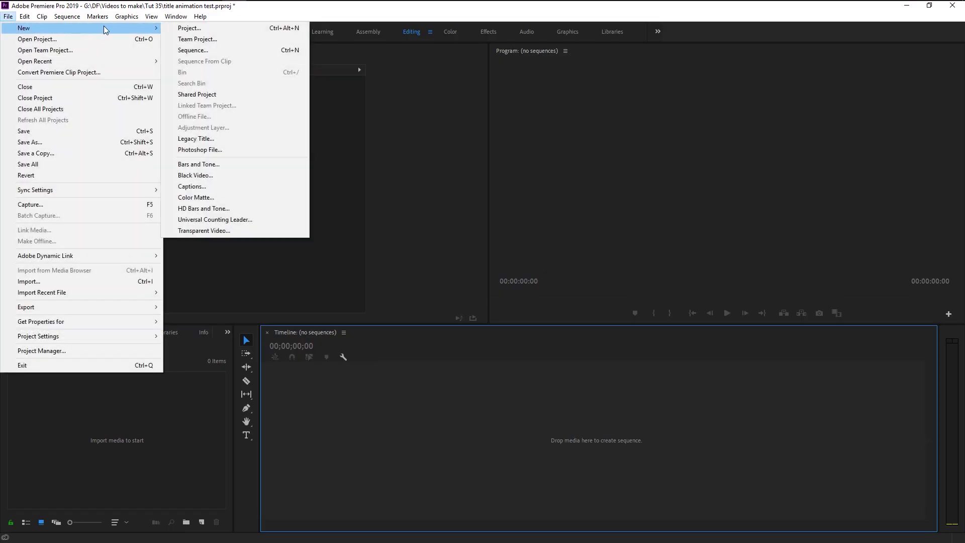
pyautogui.click(187, 50)
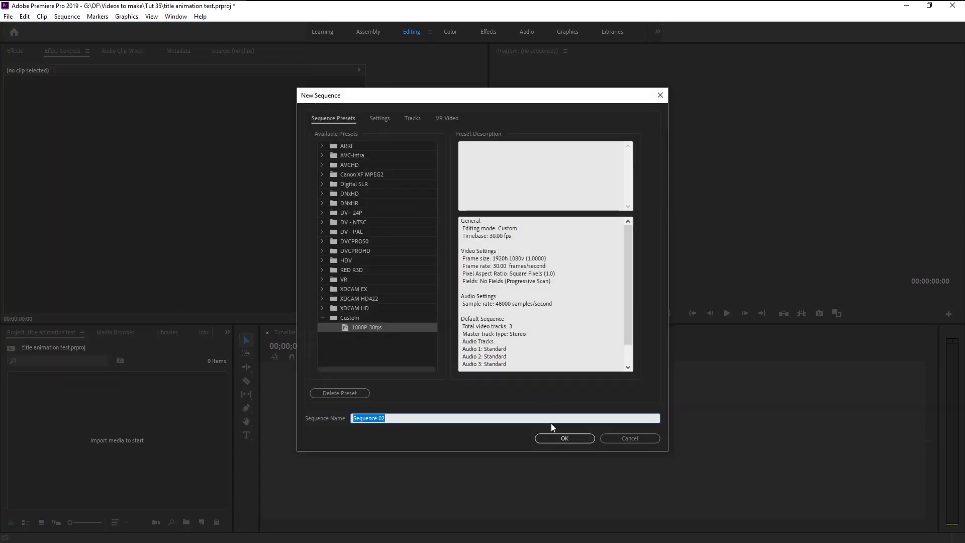
pyautogui.click(563, 438)
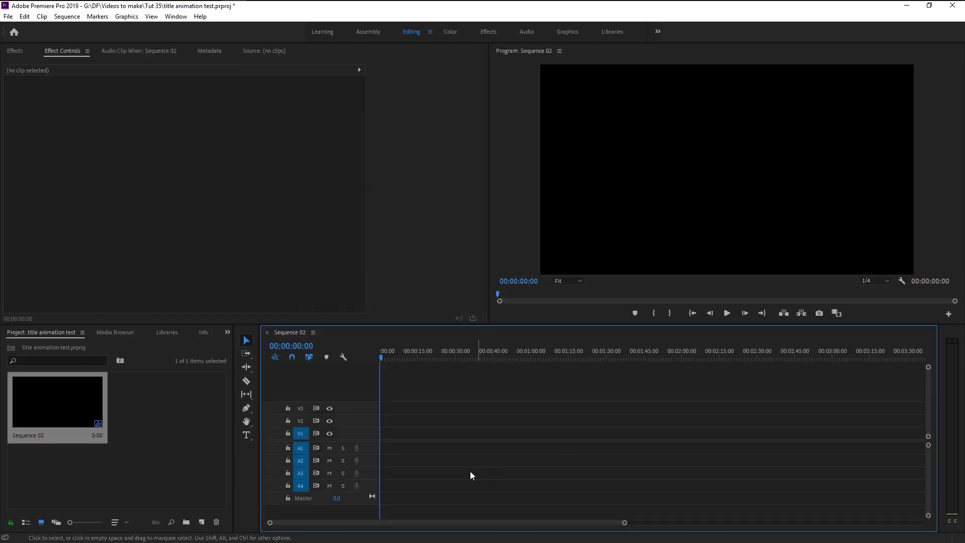
# Step: Add video and audio tracks so the sequence has V1–V6 and A1–A6
pyautogui.rightClick(363, 411)
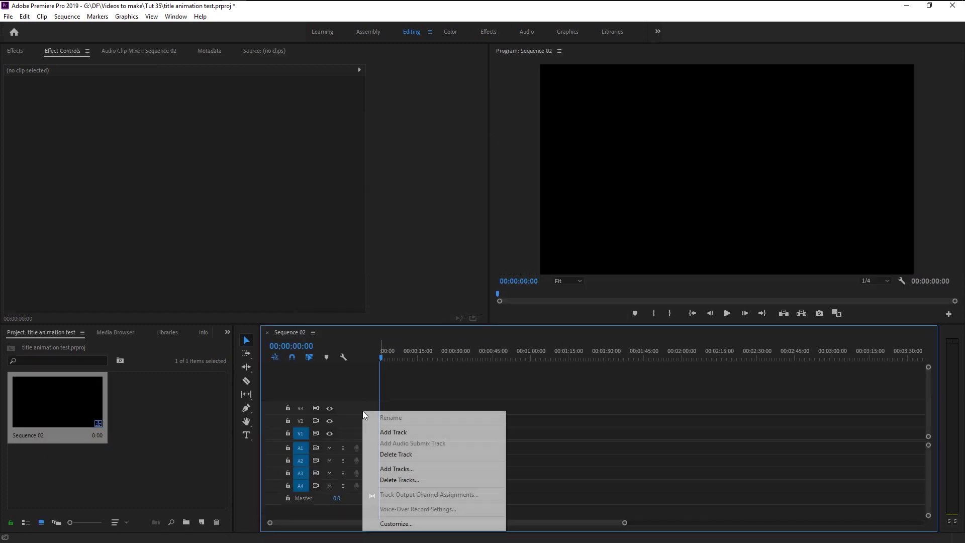
pyautogui.click(397, 472)
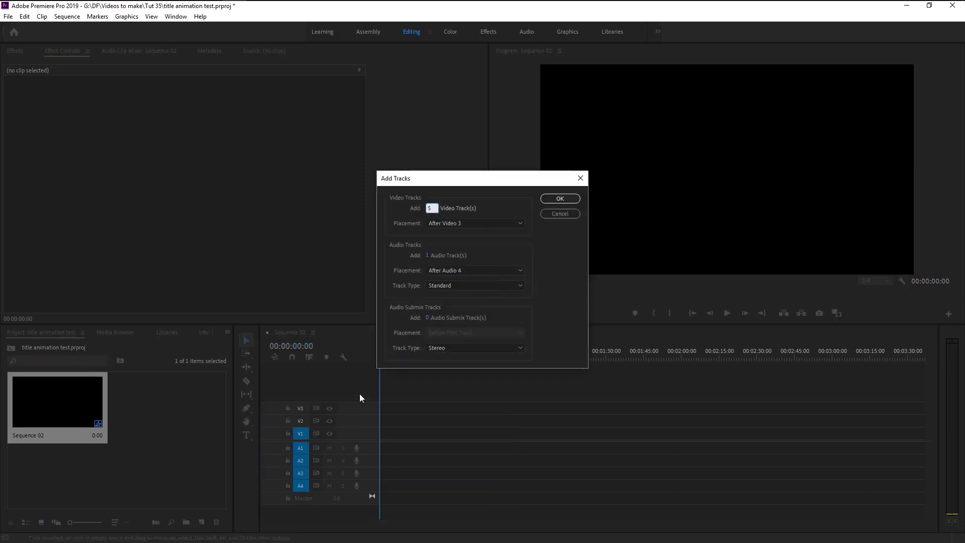
pyautogui.click(426, 255)
pyautogui.click(553, 201)
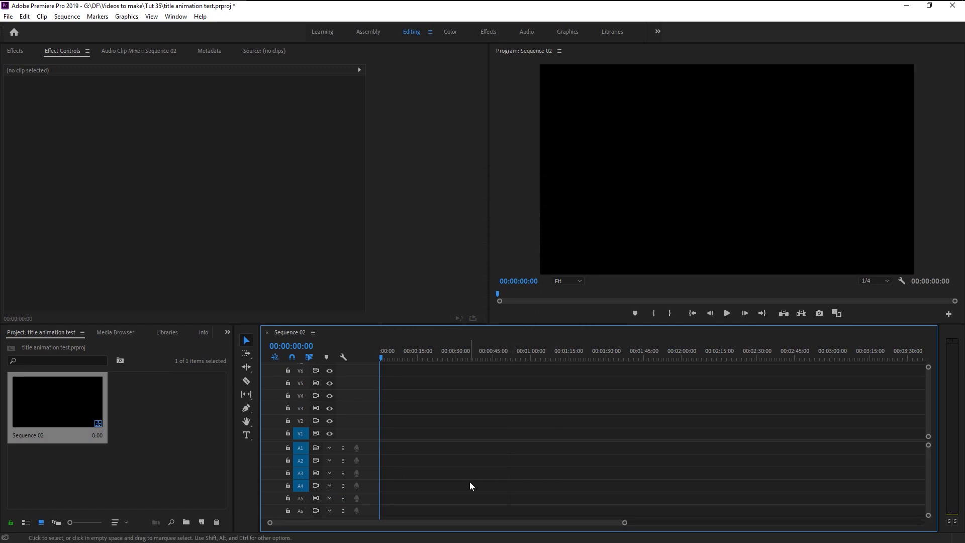
# Step: Widen the Program monitor and draw a small white ellipse near the frame centre
pyautogui.moveTo(501, 354); pyautogui.dragTo(382, 354)
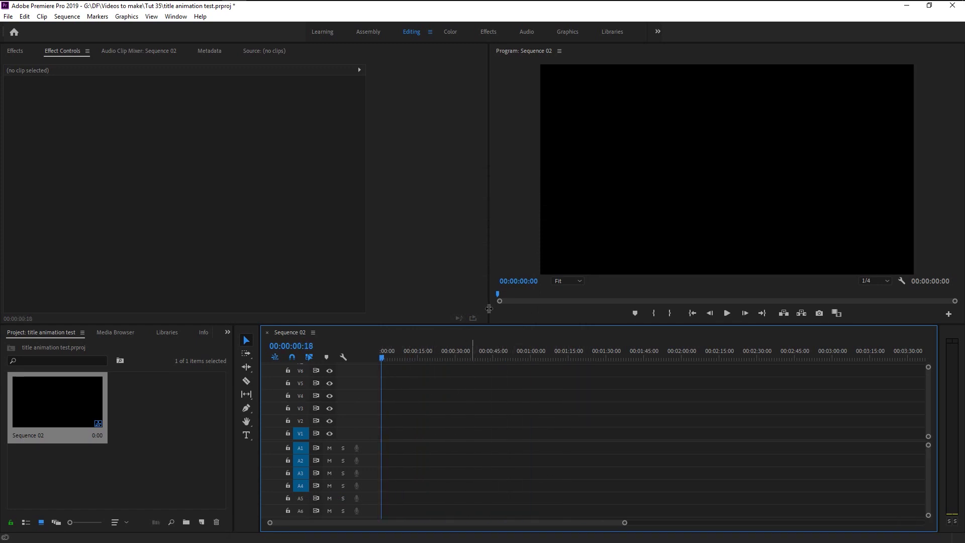
pyautogui.moveTo(489, 308); pyautogui.dragTo(372, 308)
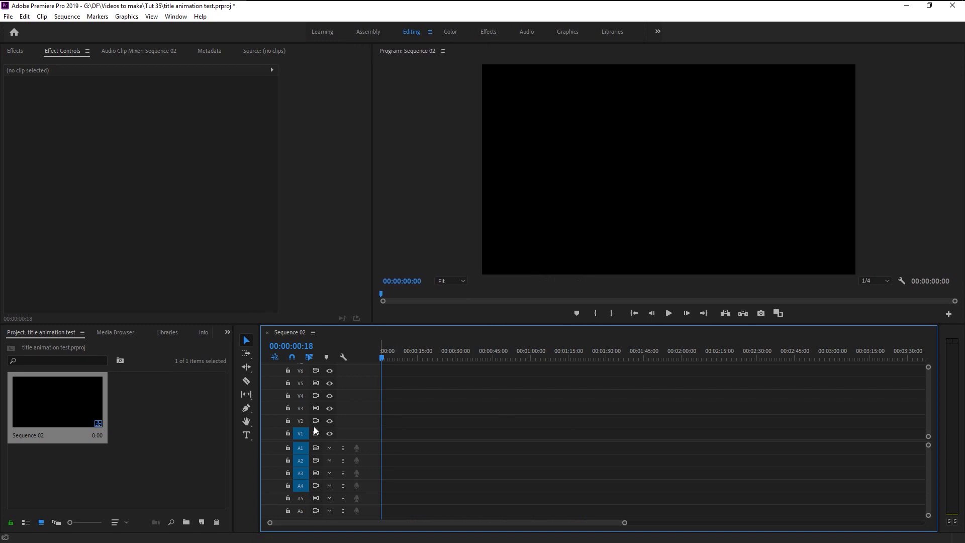
pyautogui.click(246, 407)
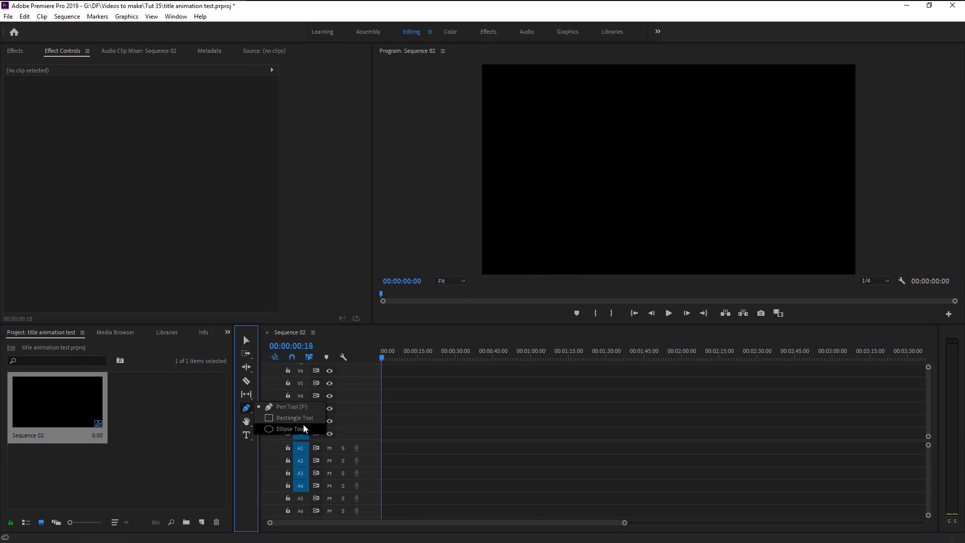
pyautogui.click(297, 429)
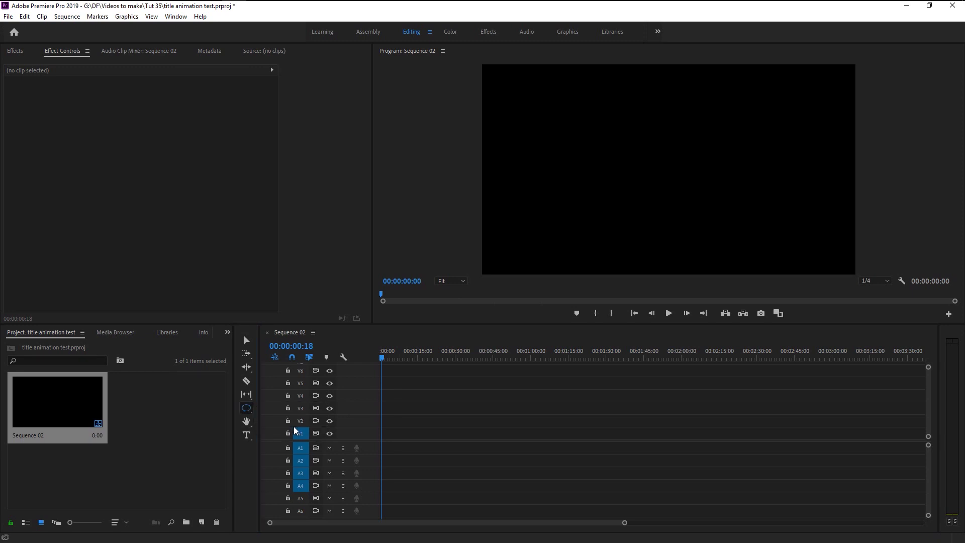
pyautogui.moveTo(649, 168); pyautogui.dragTo(663, 187)
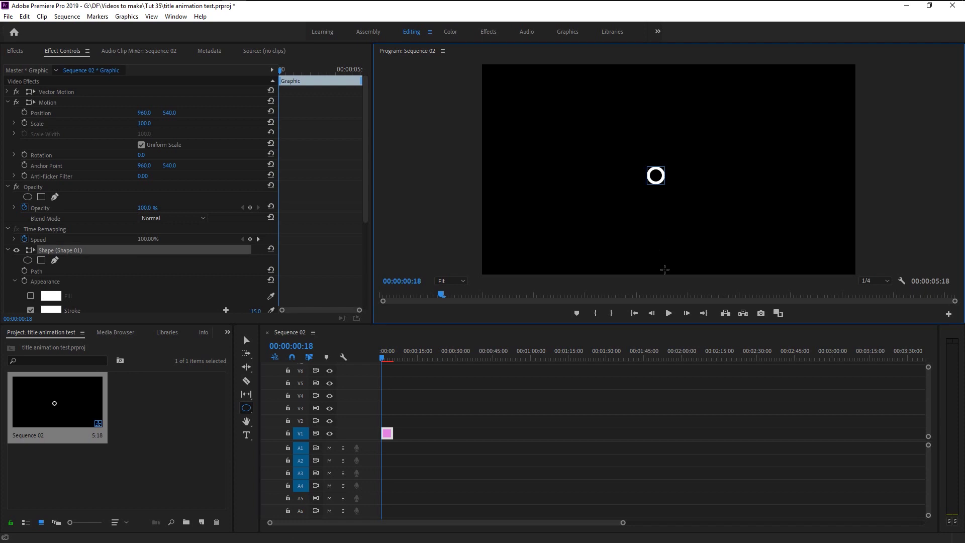
# Step: Set the monitor zoom to 100% and move the ring slightly left of centre
pyautogui.press('v')
pyautogui.click(461, 280)
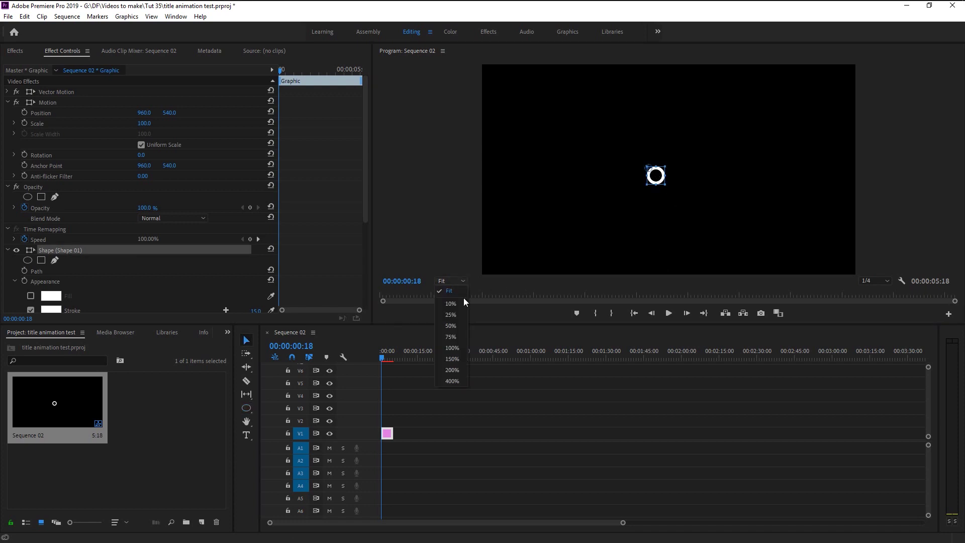
pyautogui.click(462, 337)
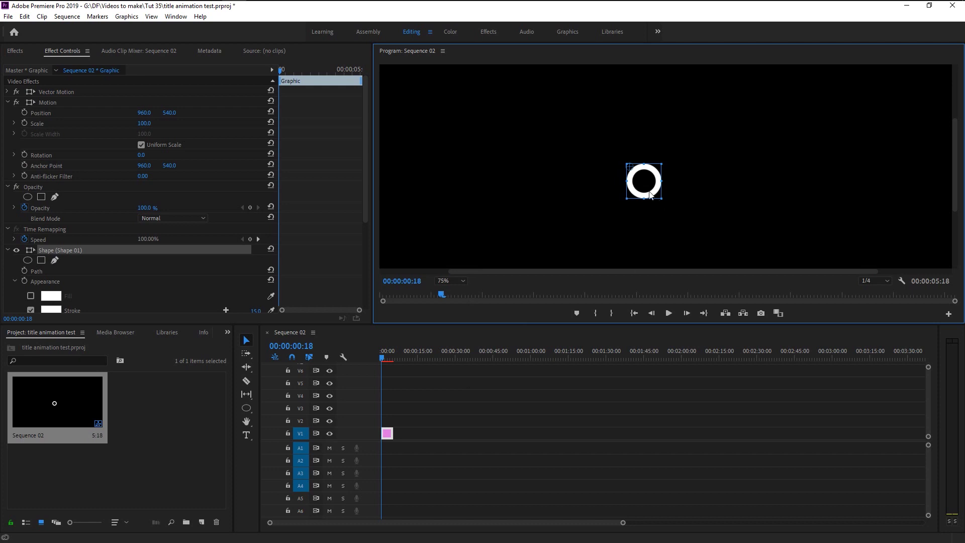
pyautogui.click(462, 281)
pyautogui.click(452, 348)
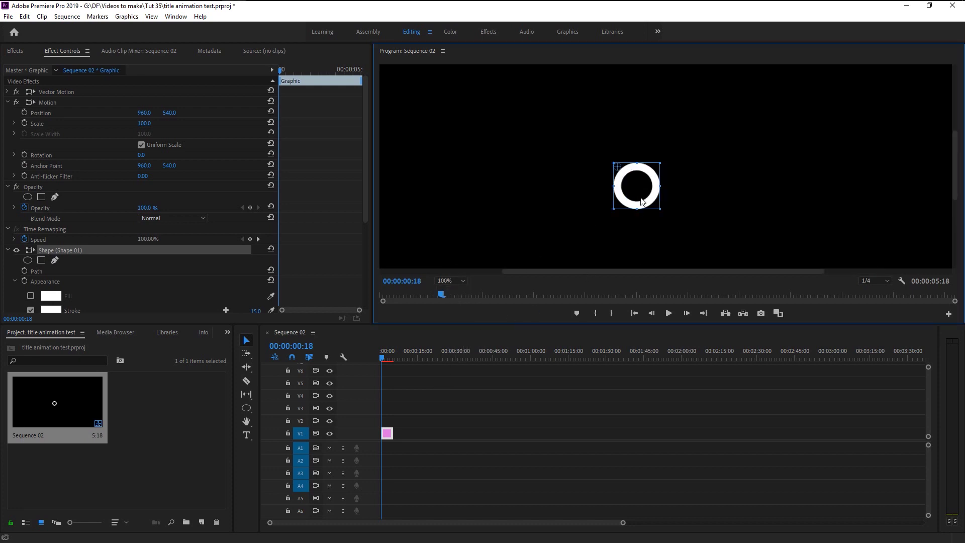
pyautogui.moveTo(633, 202)
pyautogui.mouseDown()
pyautogui.moveTo(655, 195)
pyautogui.moveTo(622, 194)
pyautogui.mouseUp()
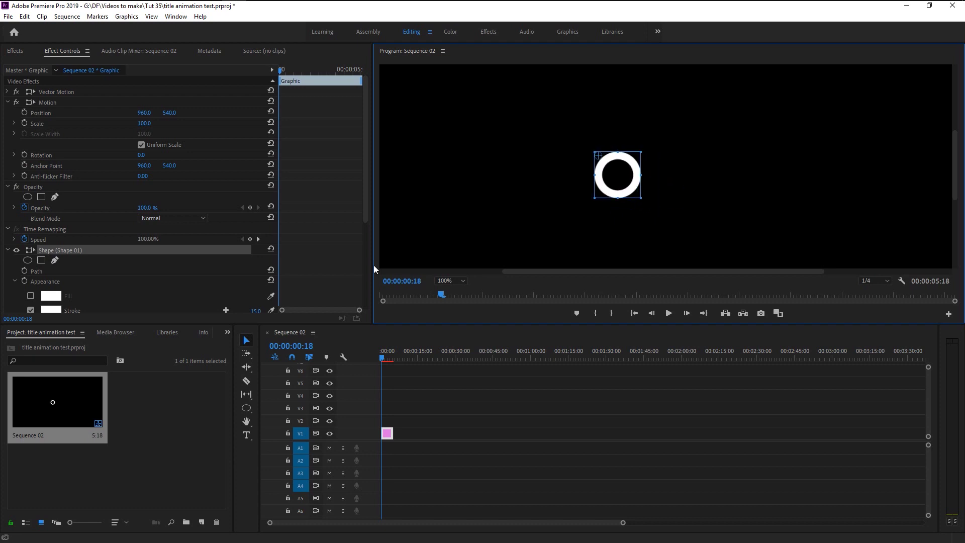
# Step: Make the ring a solid white circle by enabling Fill and disabling Stroke
pyautogui.scroll(-4, 143, 250)
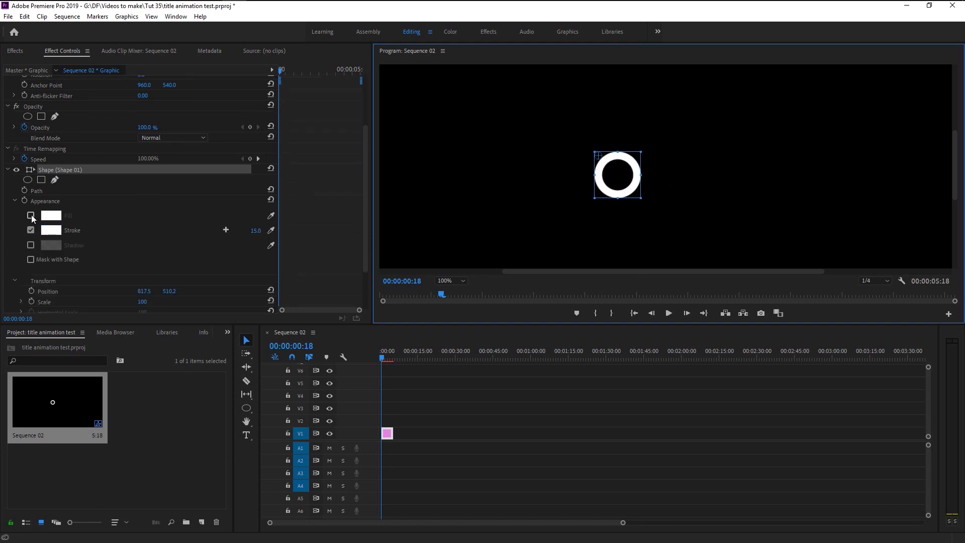
pyautogui.click(31, 215)
pyautogui.click(31, 230)
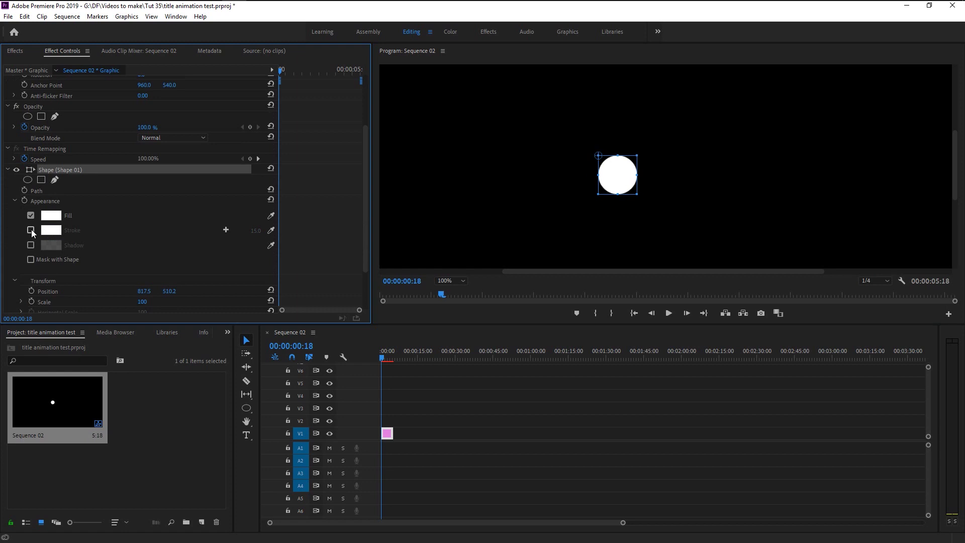
# Step: Set the circle's scale to 102
pyautogui.scroll(-2, 32, 232)
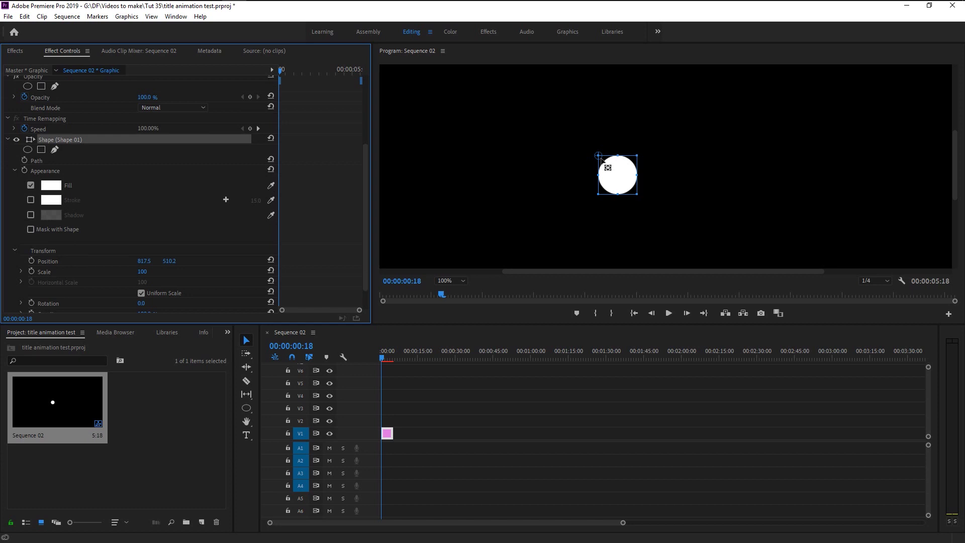
pyautogui.moveTo(600, 160); pyautogui.dragTo(601, 159)
pyautogui.click(141, 272)
pyautogui.moveTo(141, 272)
pyautogui.mouseDown()
pyautogui.moveTo(108, 272)
pyautogui.moveTo(142, 272)
pyautogui.mouseUp()
pyautogui.moveTo(596, 156); pyautogui.dragTo(578, 175)
# Step: Set the anchor point to 39, 39 and extend the circle's clip to 53:18
pyautogui.scroll(-1, 149, 293)
pyautogui.click(146, 296)
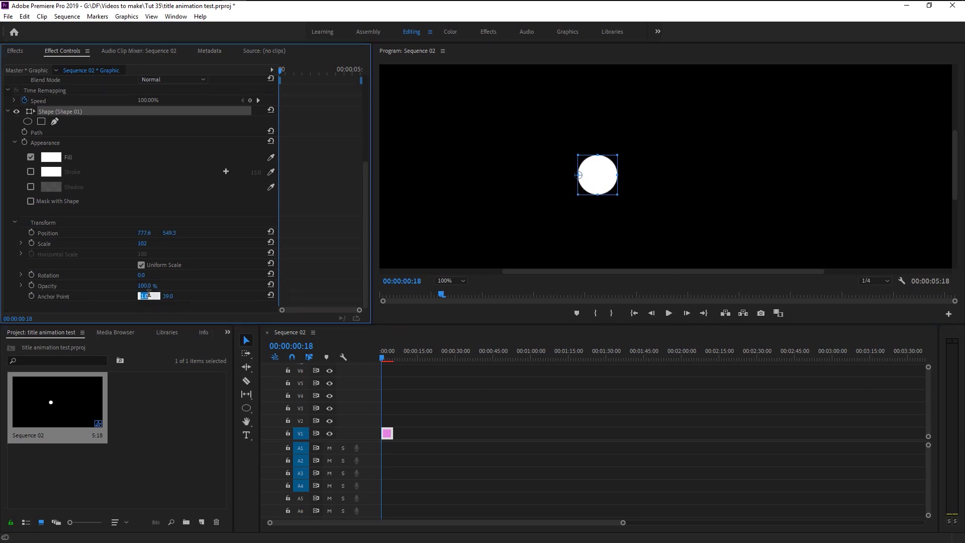
pyautogui.write('0')
pyautogui.press('Return')
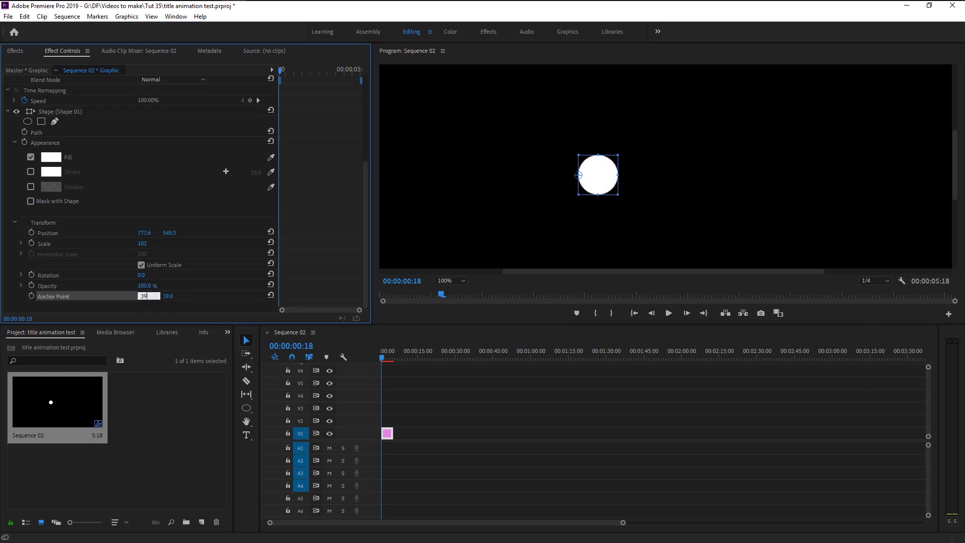
pyautogui.write('39')
pyautogui.press('Return')
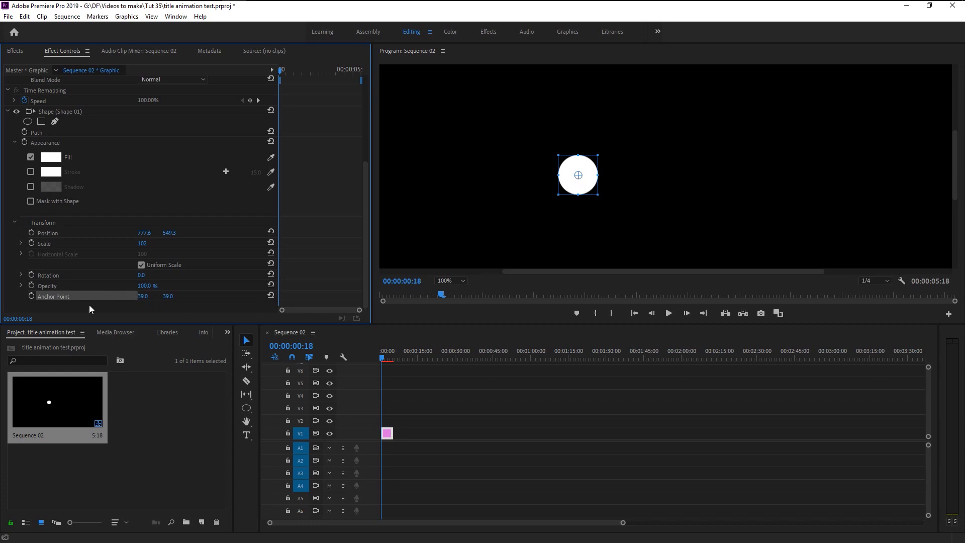
pyautogui.moveTo(393, 433); pyautogui.dragTo(506, 469)
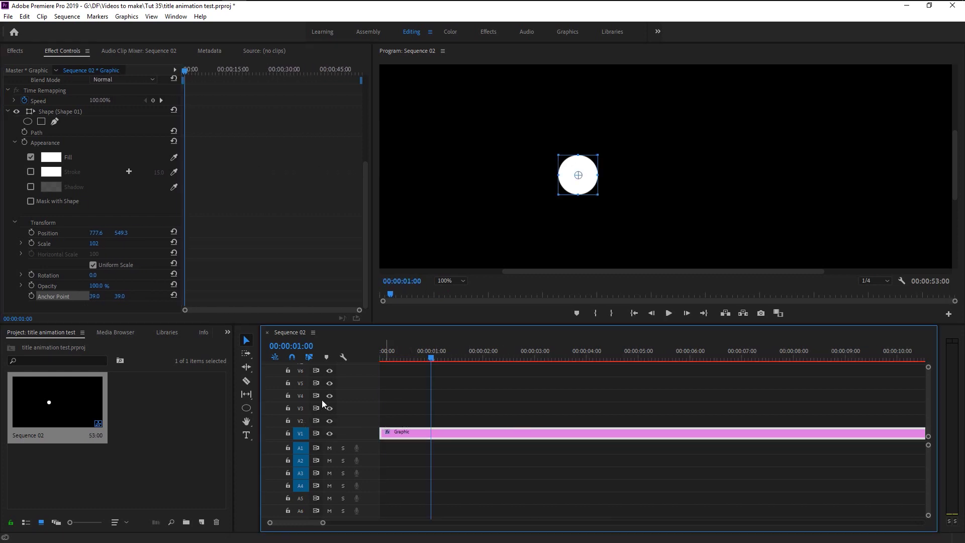
# Step: Keyframe the circle's Scale from 0 at the one-second mark to 105 fifteen frames later
pyautogui.click(356, 291)
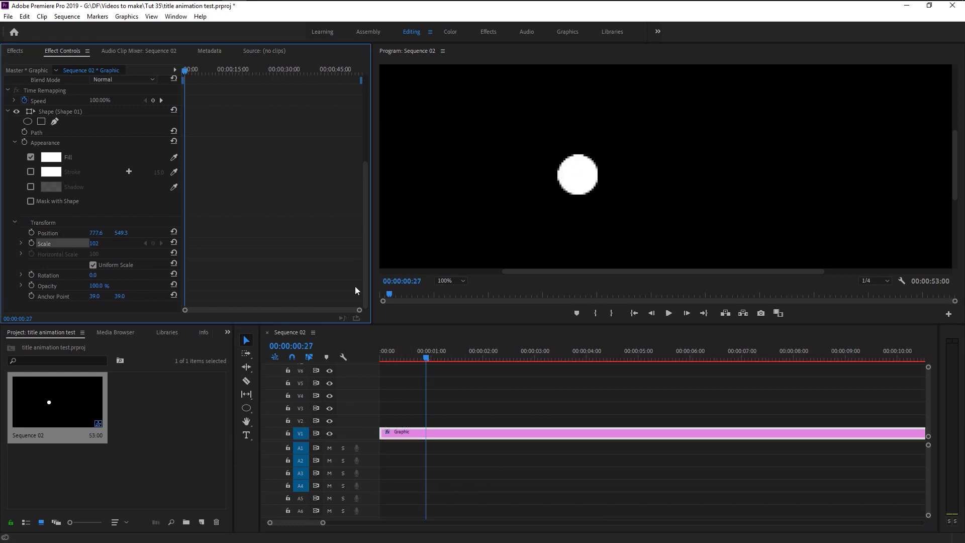
pyautogui.click(431, 357)
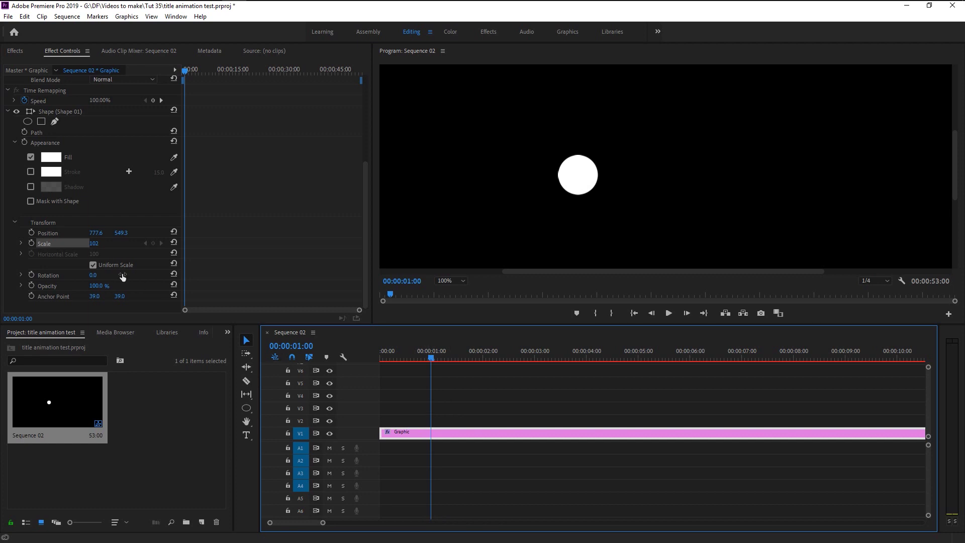
pyautogui.click(103, 241)
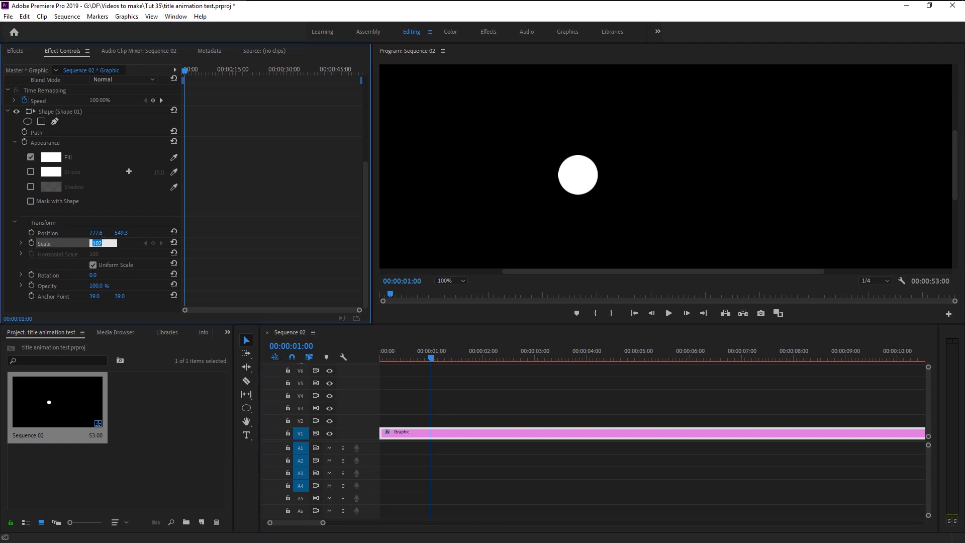
pyautogui.write('0')
pyautogui.click(31, 243)
pyautogui.press('Right')
pyautogui.press('Right')
pyautogui.press('Right')
pyautogui.press('Right')
pyautogui.press('Right')
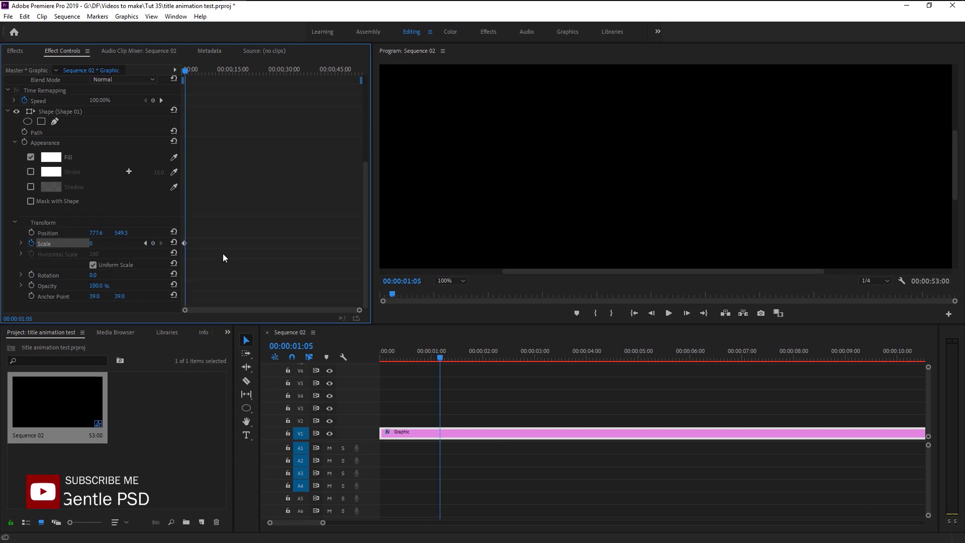
pyautogui.press('Right')
pyautogui.press('Right')
pyautogui.press('Right')
pyautogui.press('Right')
pyautogui.press('Right')
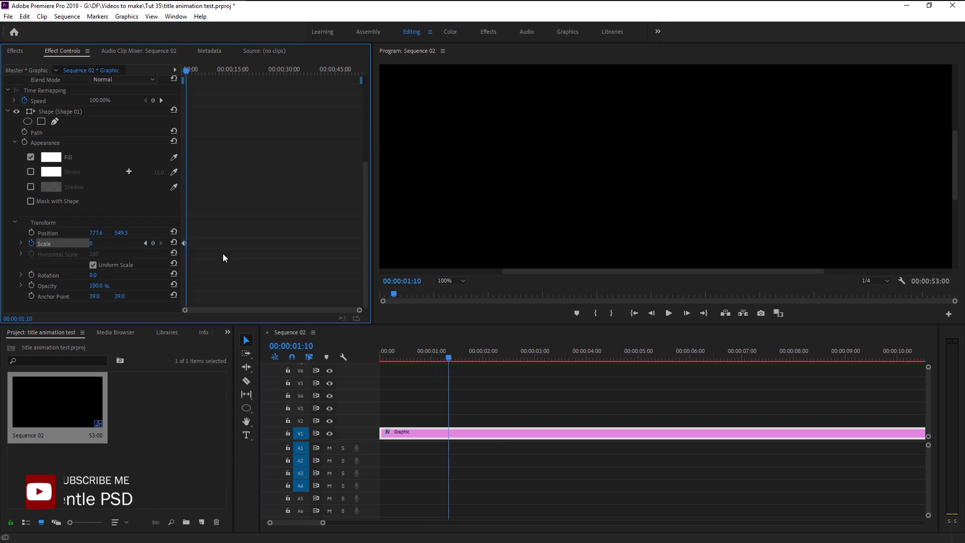
pyautogui.press('Right')
pyautogui.press('Right')
pyautogui.press('Right')
pyautogui.press('Right')
pyautogui.press('Right')
pyautogui.press('Right')
pyautogui.press('Right')
pyautogui.press('Right')
pyautogui.press('Right')
pyautogui.press('Right')
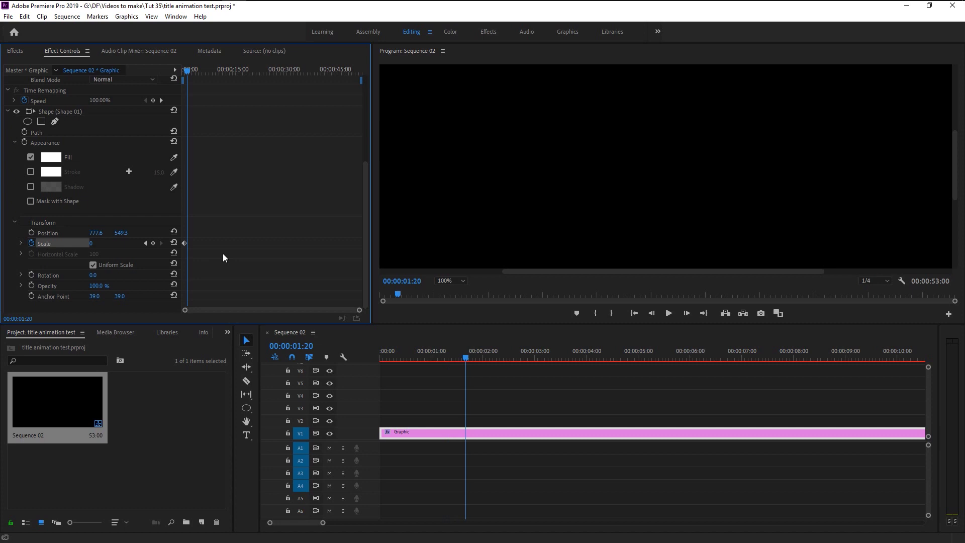
pyautogui.click(91, 244)
pyautogui.write('105')
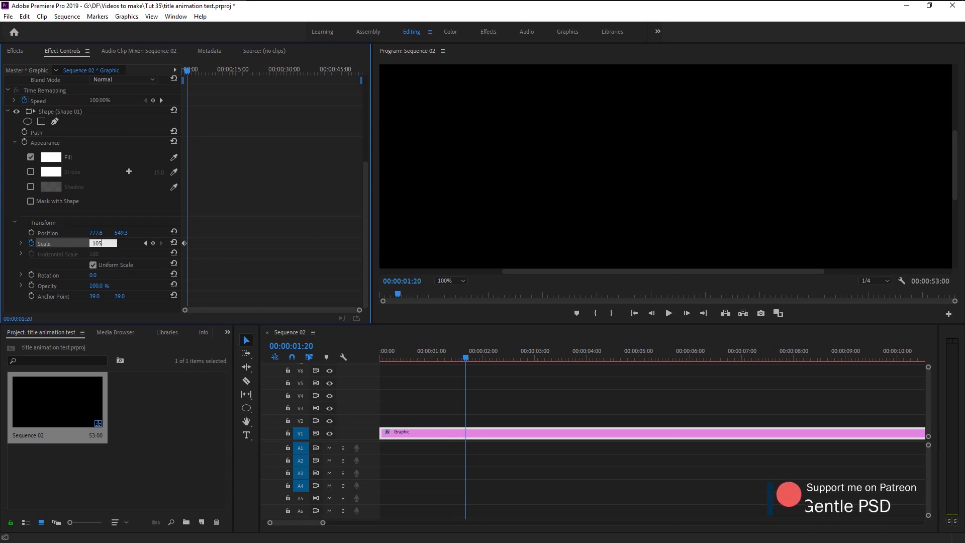
pyautogui.press('Return')
# Step: Play back the circle's pop-in animation several times from just before it starts
pyautogui.scroll(8, 283, 321)
pyautogui.scroll(-5, 282, 321)
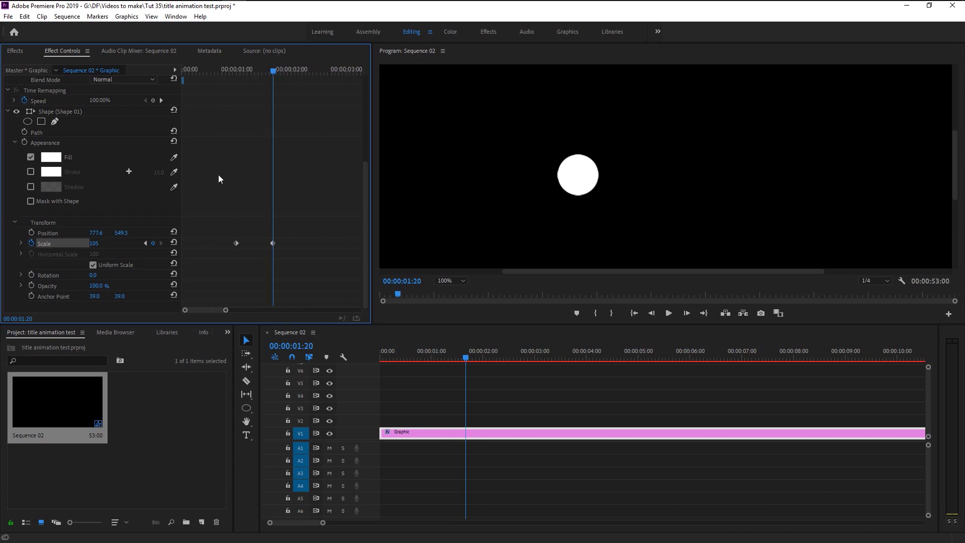
pyautogui.click(218, 65)
pyautogui.press('space')
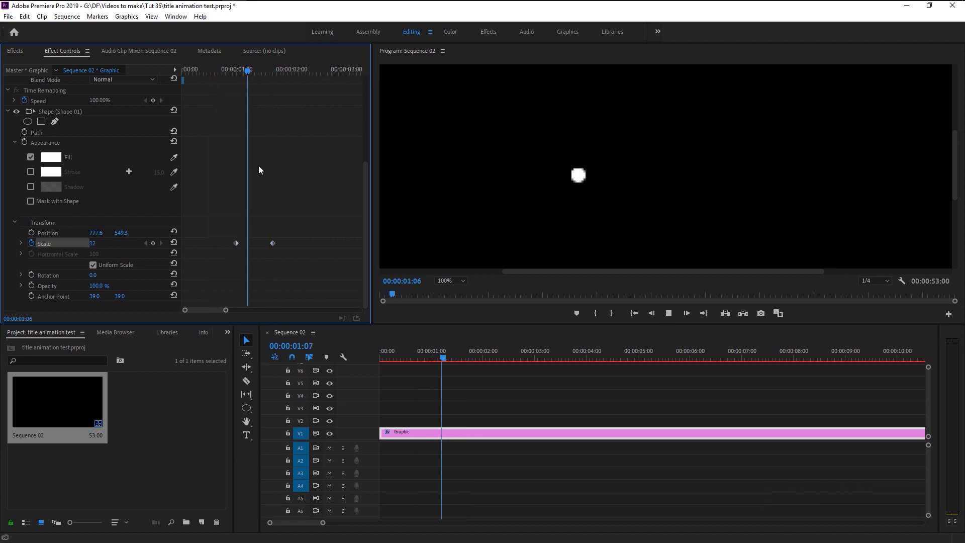
pyautogui.click(222, 71)
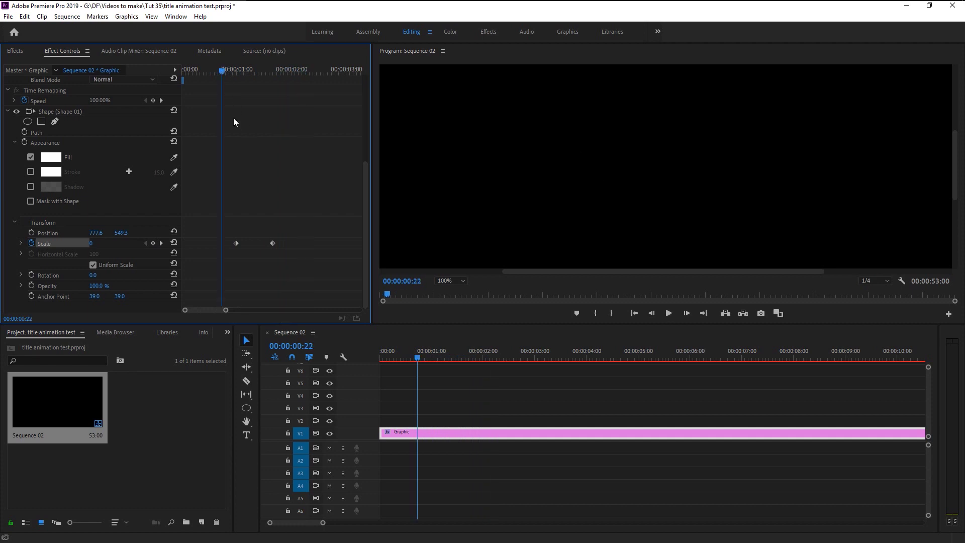
pyautogui.press('space')
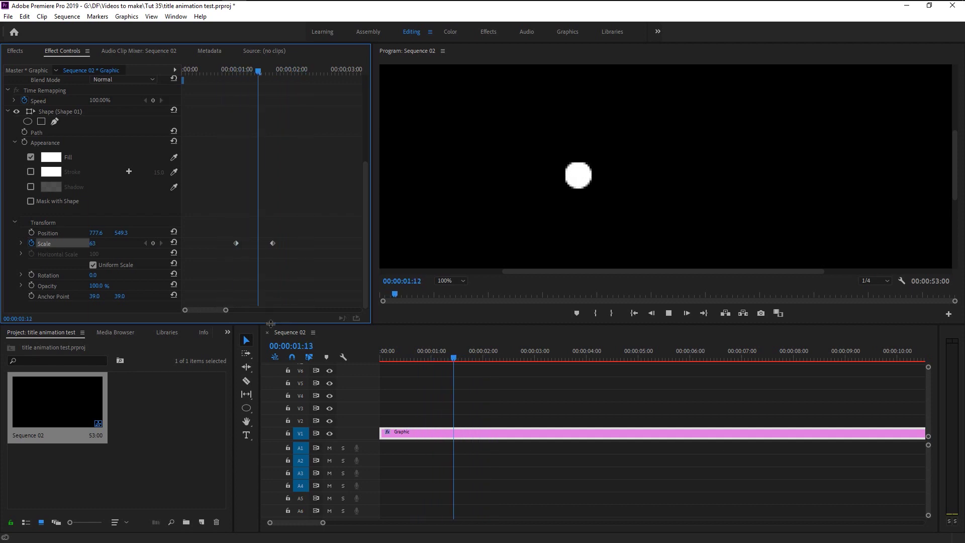
pyautogui.click(217, 65)
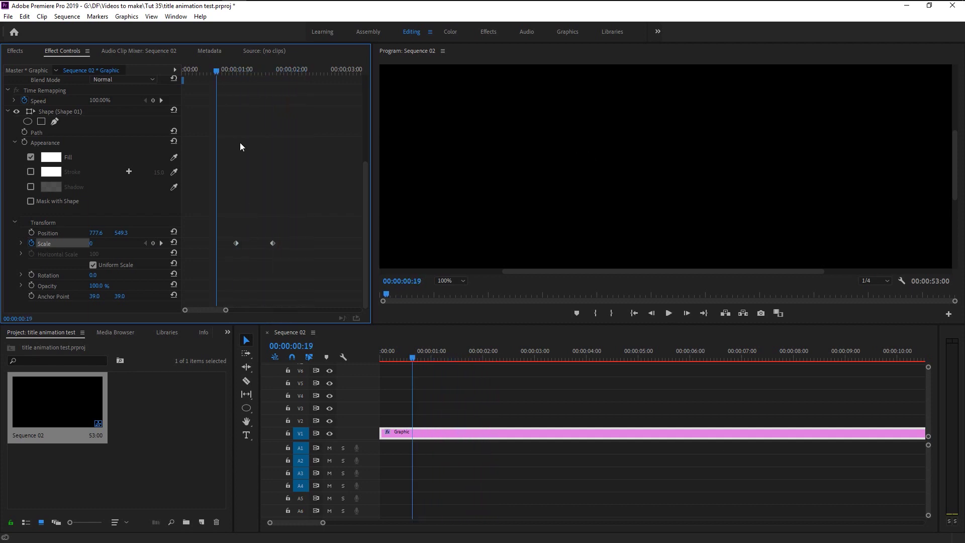
pyautogui.press('space')
pyautogui.press('space')
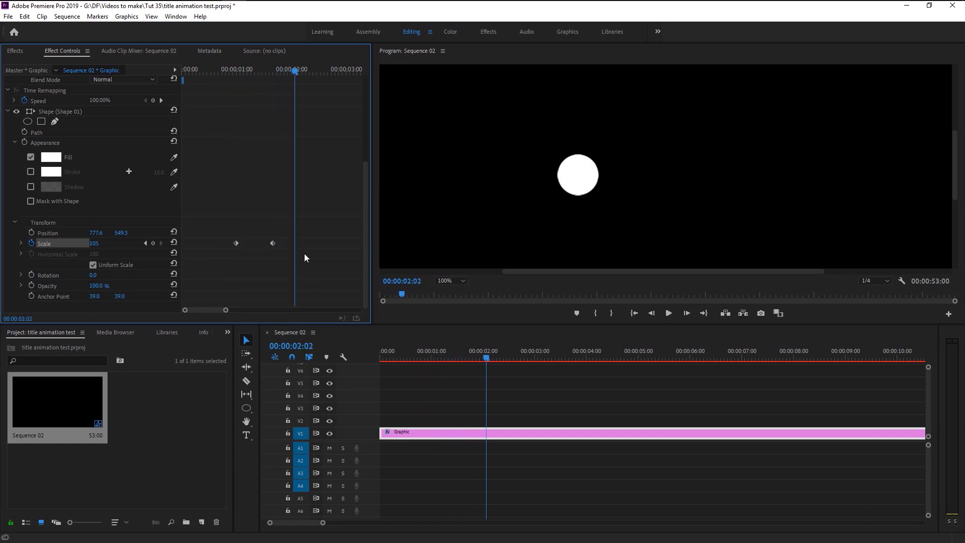
# Step: Move the second Scale keyframe earlier, apply Ease Out, and preview the faster pop
pyautogui.moveTo(271, 243); pyautogui.dragTo(231, 237)
pyautogui.rightClick(248, 243)
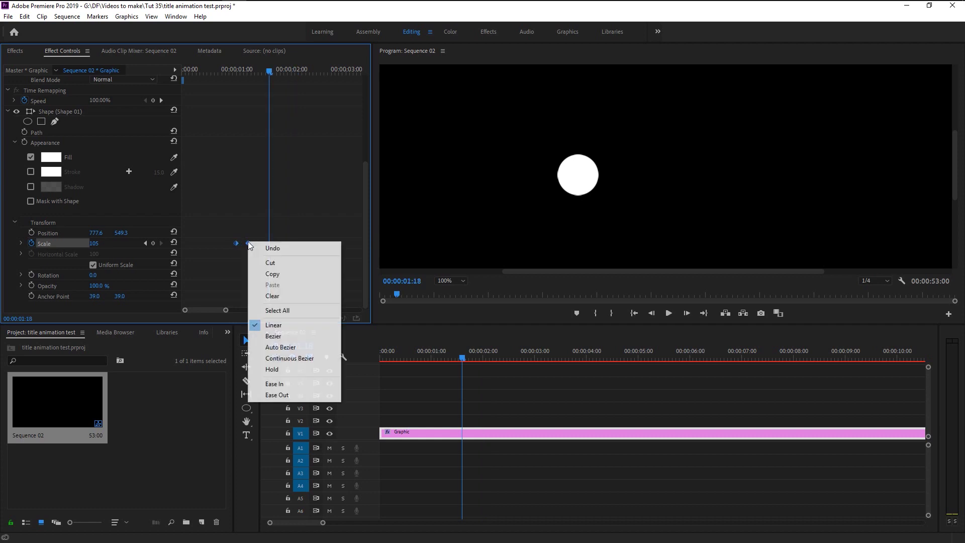
pyautogui.click(291, 394)
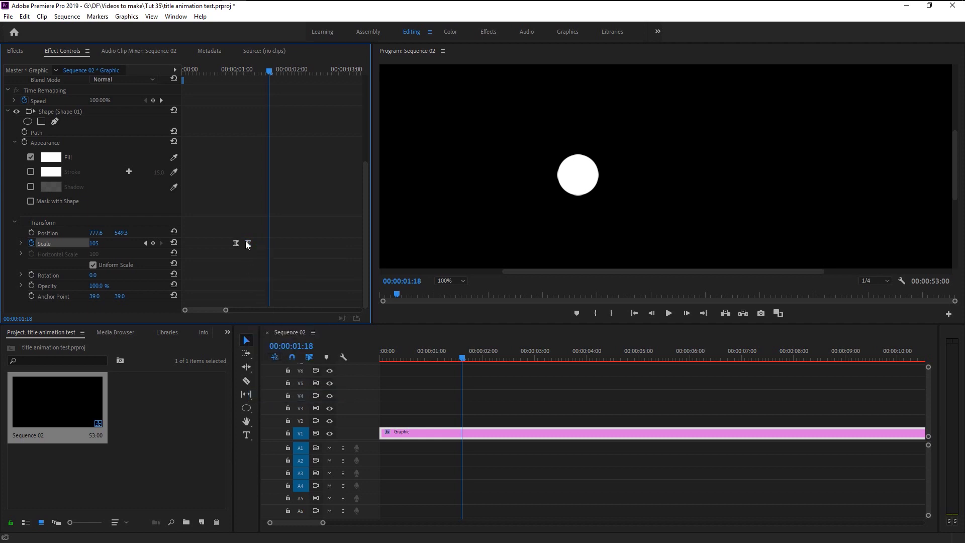
pyautogui.click(223, 72)
pyautogui.press('space')
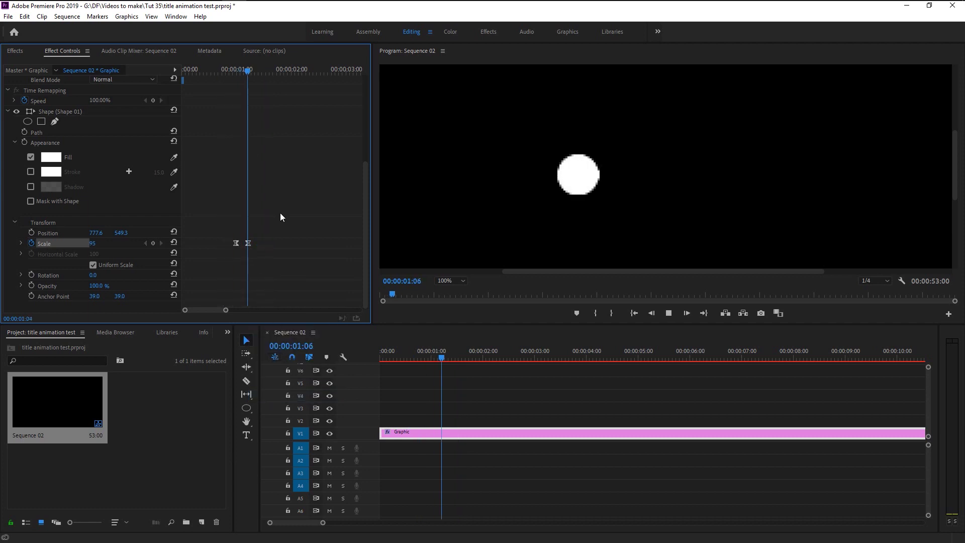
pyautogui.click(226, 70)
pyautogui.press('space')
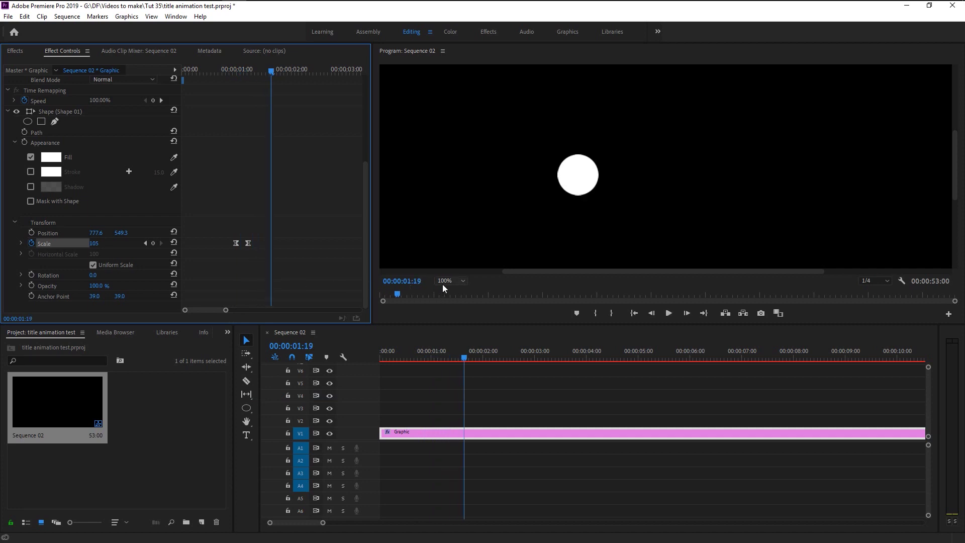
# Step: Set the monitor zoom to Fit and duplicate the circle's Graphic clip onto V2
pyautogui.click(443, 282)
pyautogui.click(454, 292)
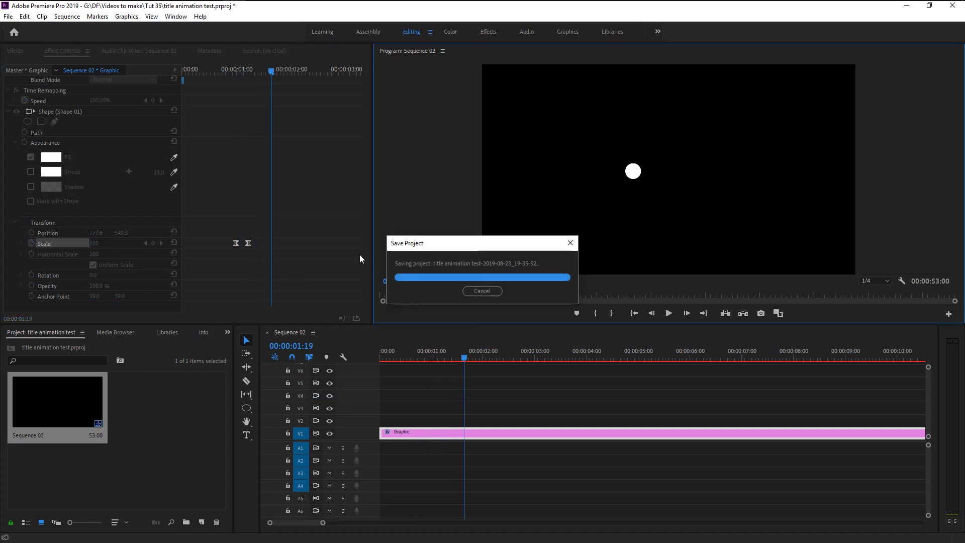
pyautogui.click(218, 69)
pyautogui.press('space')
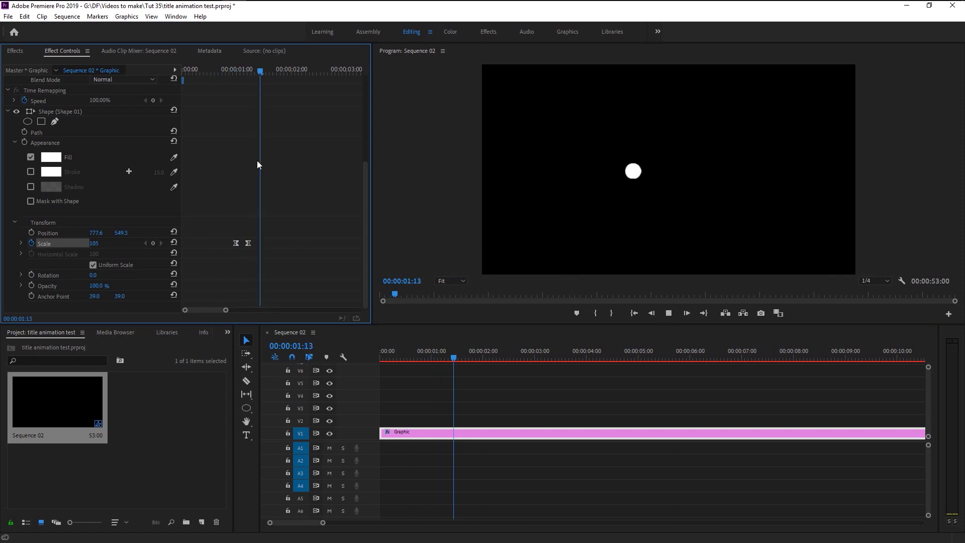
pyautogui.press('space')
pyautogui.moveTo(453, 432); pyautogui.dragTo(453, 423)
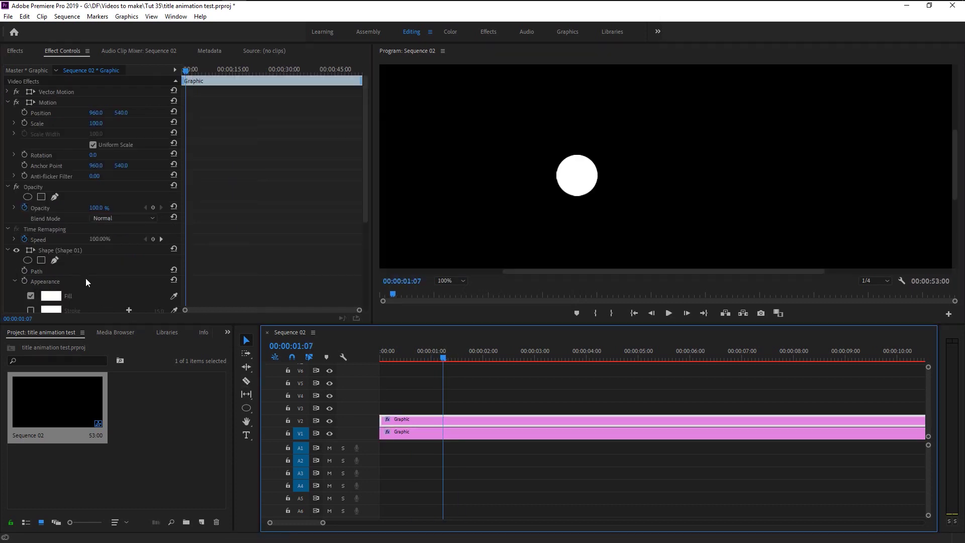
# Step: Turn on a stroke outline for the V2 circle copy in Effect Controls
pyautogui.scroll(-5, 86, 279)
pyautogui.click(29, 248)
pyautogui.scroll(-3, 108, 282)
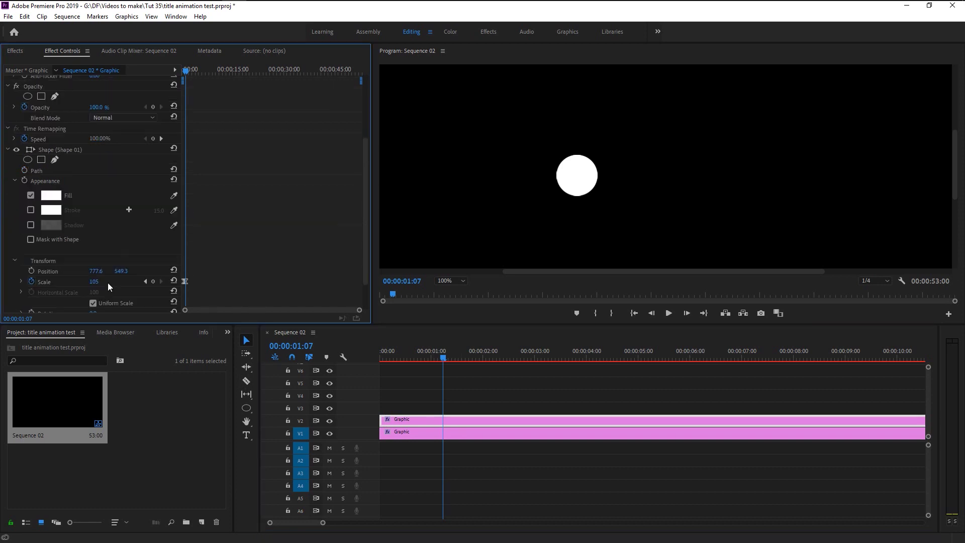
pyautogui.scroll(-1, 108, 282)
pyautogui.moveTo(359, 312); pyautogui.dragTo(314, 325)
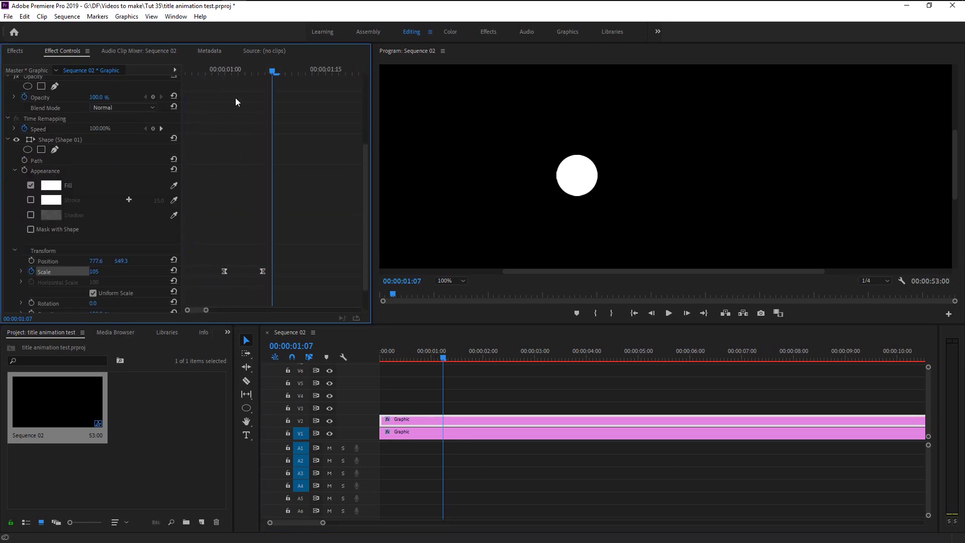
pyautogui.moveTo(231, 77); pyautogui.dragTo(263, 76)
pyautogui.scroll(-2, 248, 302)
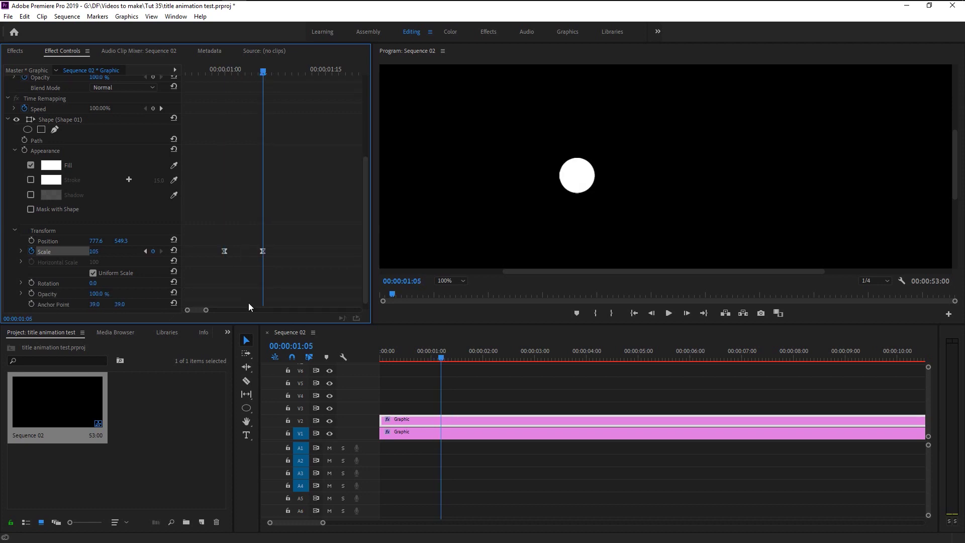
pyautogui.scroll(3, 100, 210)
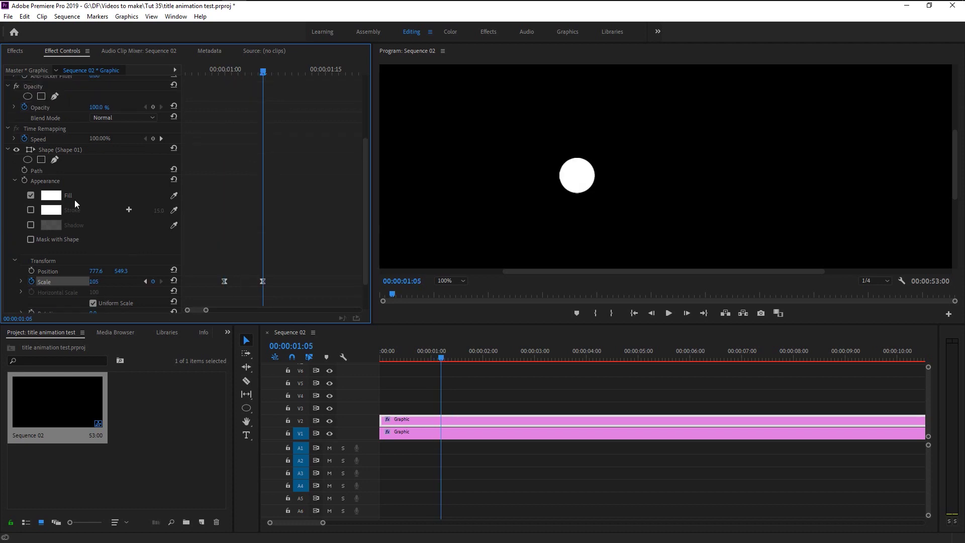
pyautogui.click(31, 209)
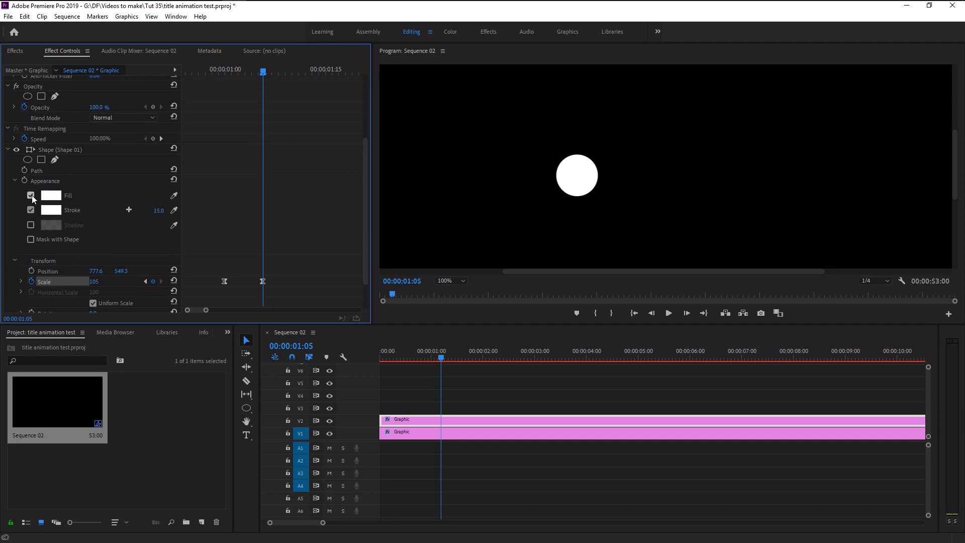
# Step: Scale the copy to 234 at its second keyframe and set stroke width to 8.0
pyautogui.click(262, 281)
pyautogui.moveTo(94, 281)
pyautogui.mouseDown()
pyautogui.moveTo(158, 281)
pyautogui.moveTo(150, 281)
pyautogui.mouseUp()
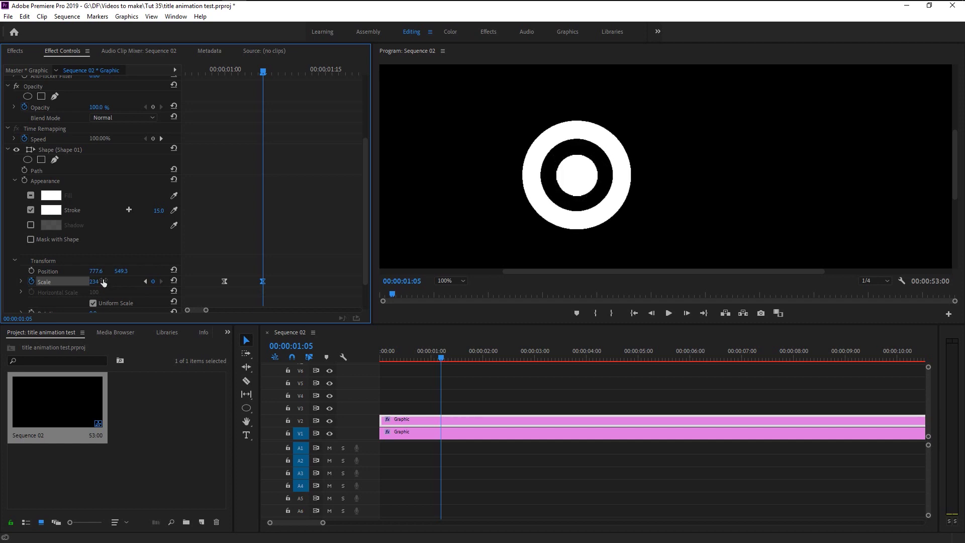
pyautogui.click(160, 211)
pyautogui.write('8')
pyautogui.press('Return')
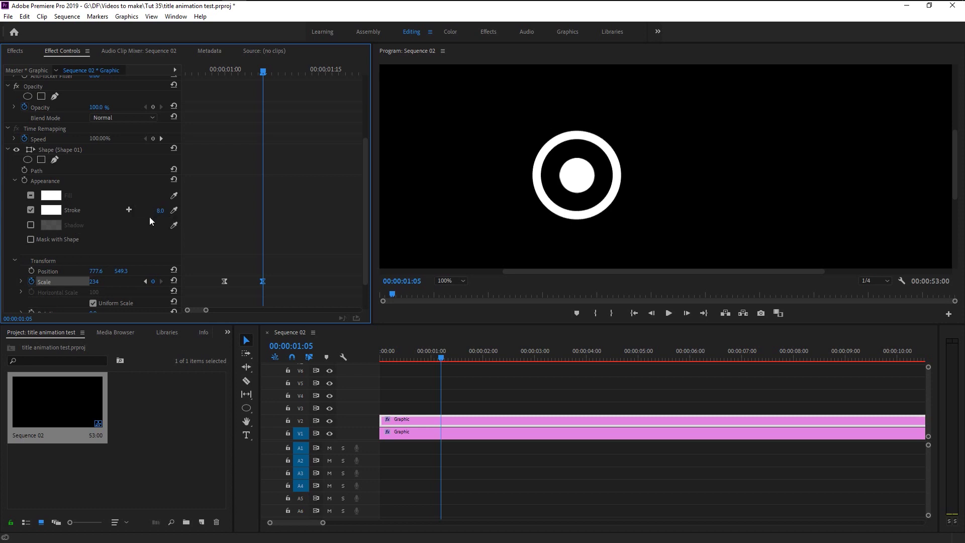
pyautogui.click(390, 435)
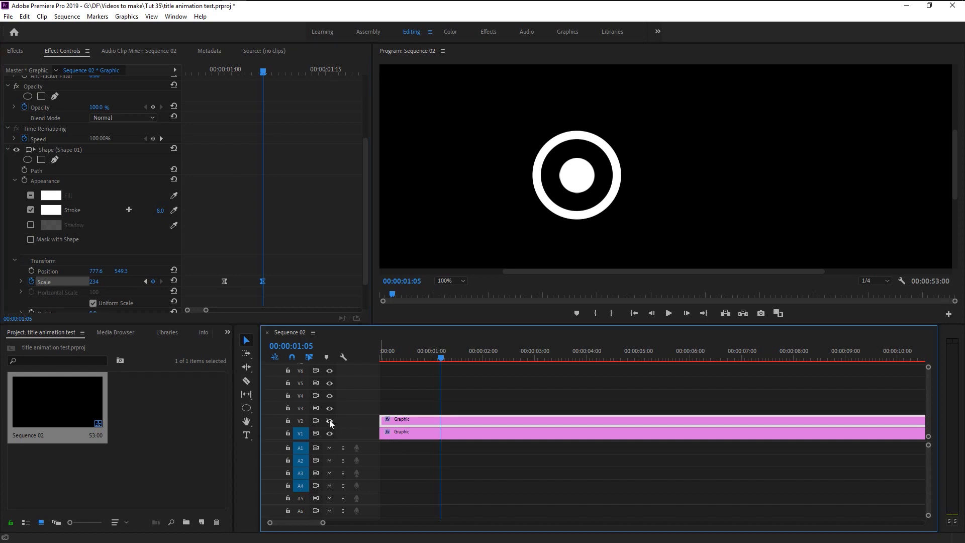
# Step: Keyframe the ring's opacity to fade to 0% between 1:03 and 1:05
pyautogui.moveTo(206, 310); pyautogui.dragTo(249, 311)
pyautogui.scroll(-5, 235, 278)
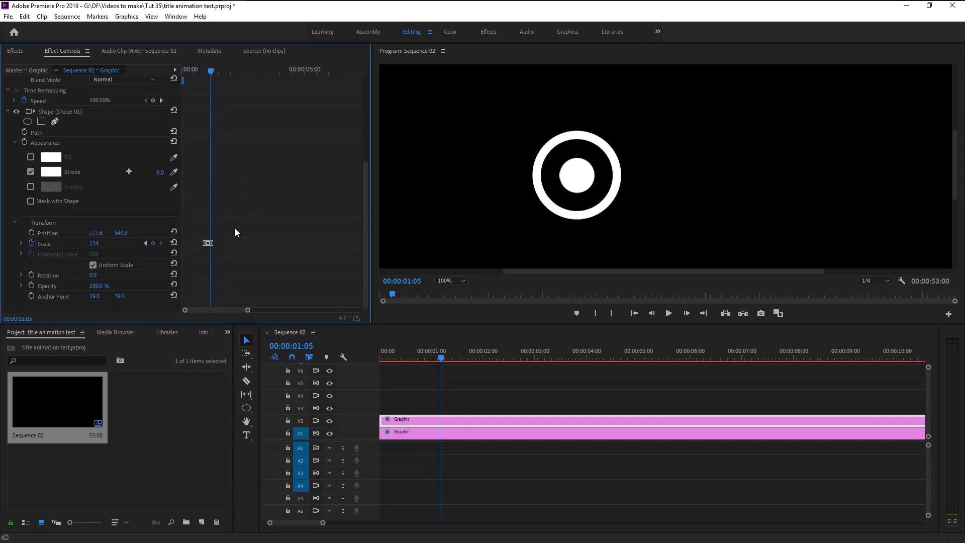
pyautogui.moveTo(248, 310); pyautogui.dragTo(218, 310)
pyautogui.moveTo(261, 71); pyautogui.dragTo(265, 75)
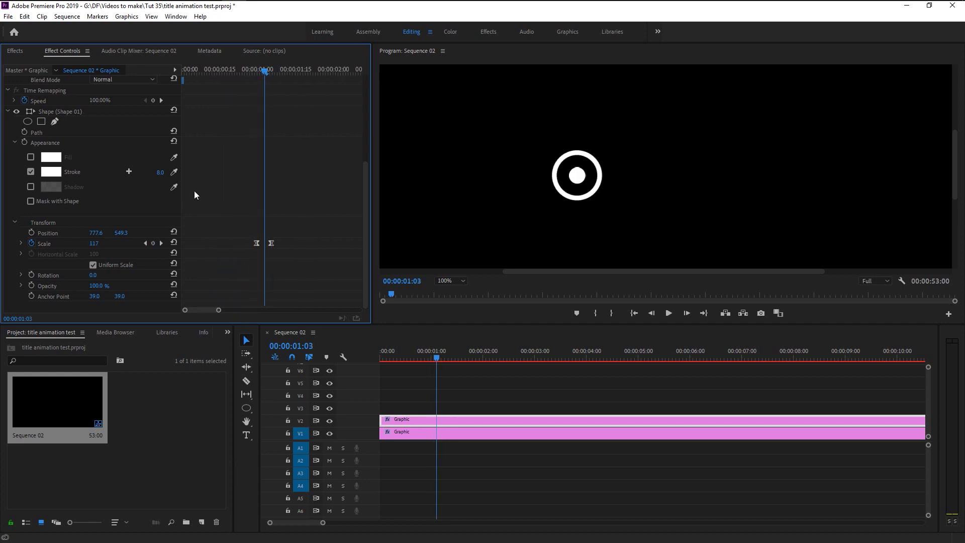
pyautogui.click(32, 285)
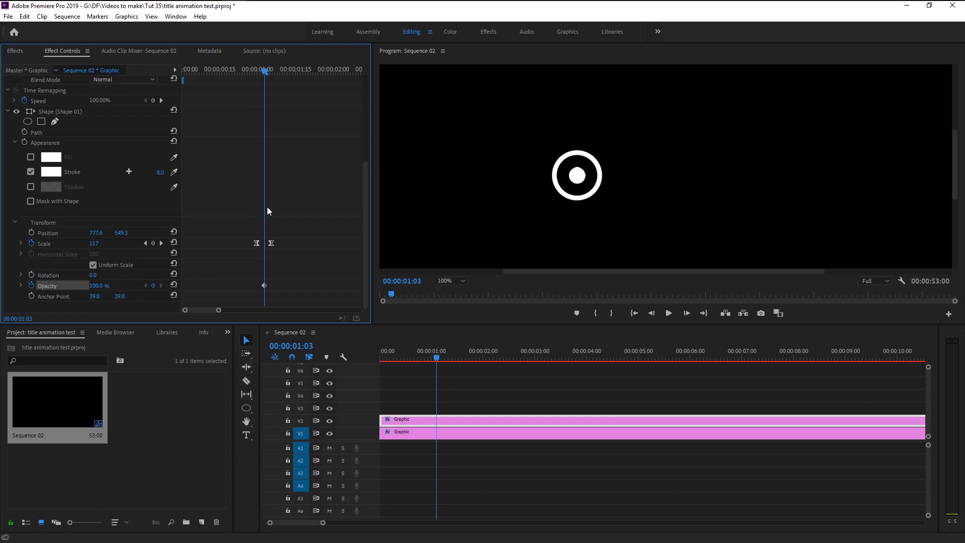
pyautogui.click(271, 71)
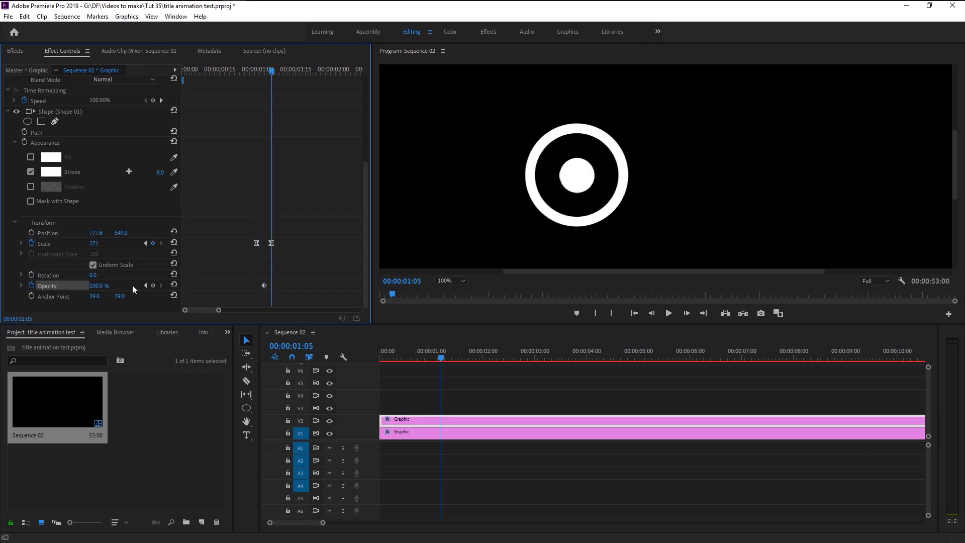
pyautogui.click(103, 285)
pyautogui.write('0')
pyautogui.press('Return')
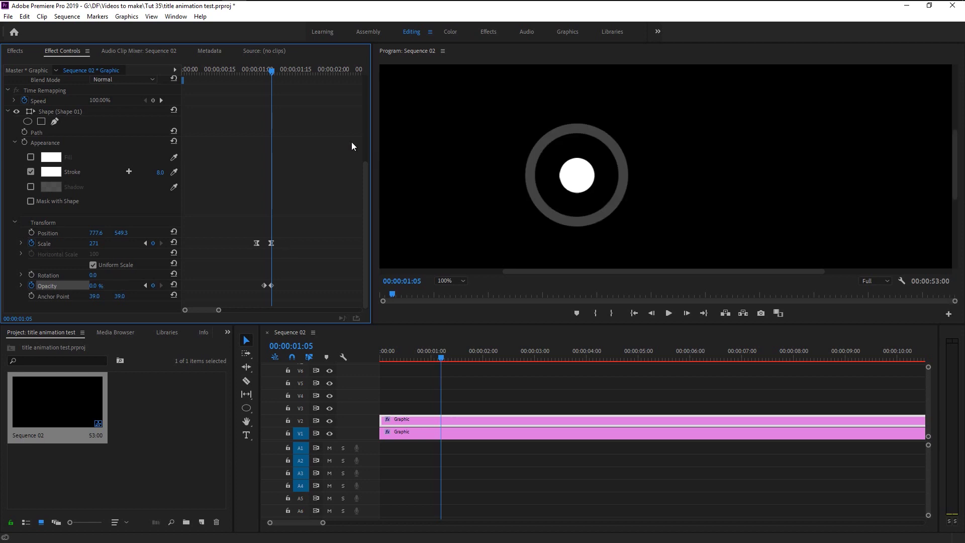
# Step: Fit the monitor view and preview the ring's grow-and-fade animation
pyautogui.click(250, 71)
pyautogui.click(460, 281)
pyautogui.click(461, 288)
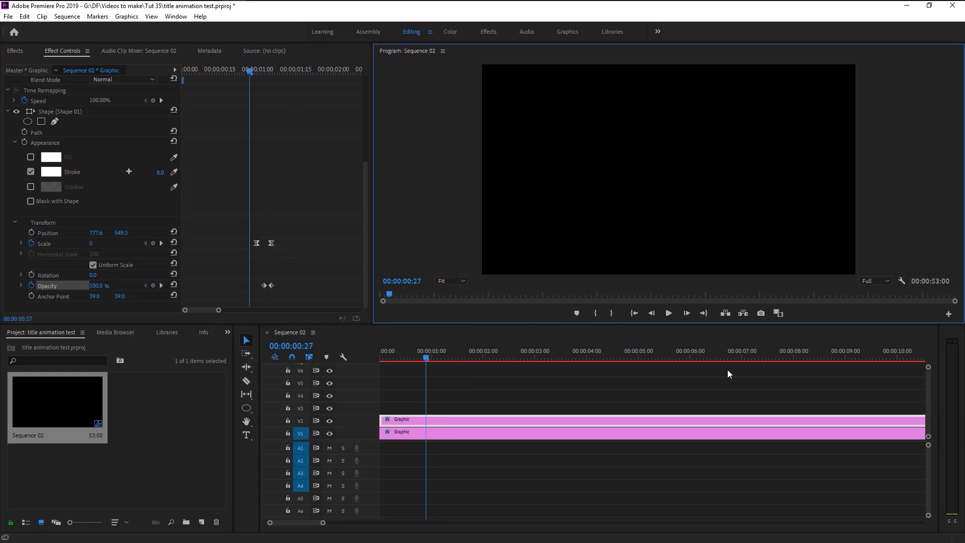
pyautogui.click(252, 76)
pyautogui.press('space')
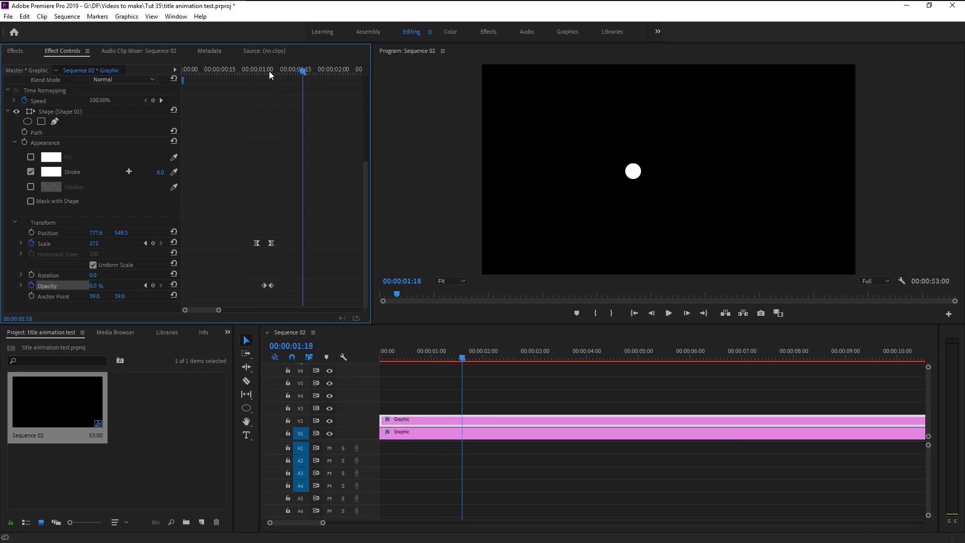
pyautogui.moveTo(261, 73)
pyautogui.mouseDown()
pyautogui.moveTo(276, 82)
pyautogui.moveTo(248, 68)
pyautogui.mouseUp()
pyautogui.press('space')
pyautogui.press('space')
# Step: Move the first opacity keyframe slightly later and replay the animation
pyautogui.moveTo(264, 286); pyautogui.dragTo(269, 286)
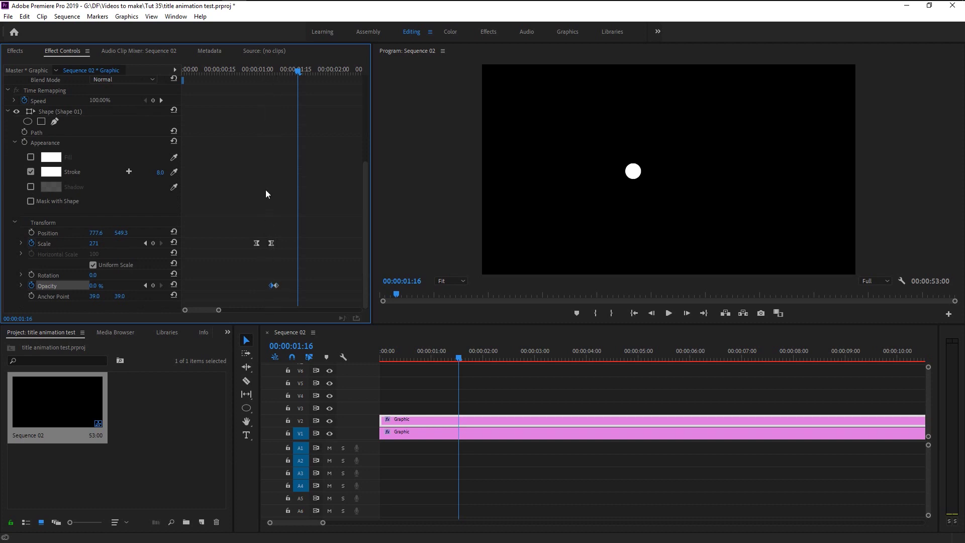
pyautogui.click(245, 71)
pyautogui.press('space')
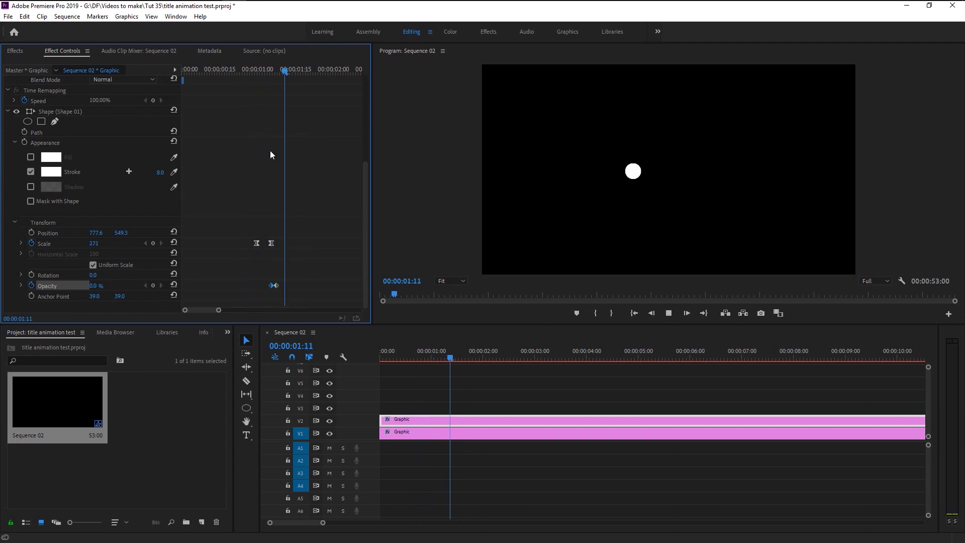
pyautogui.click(246, 70)
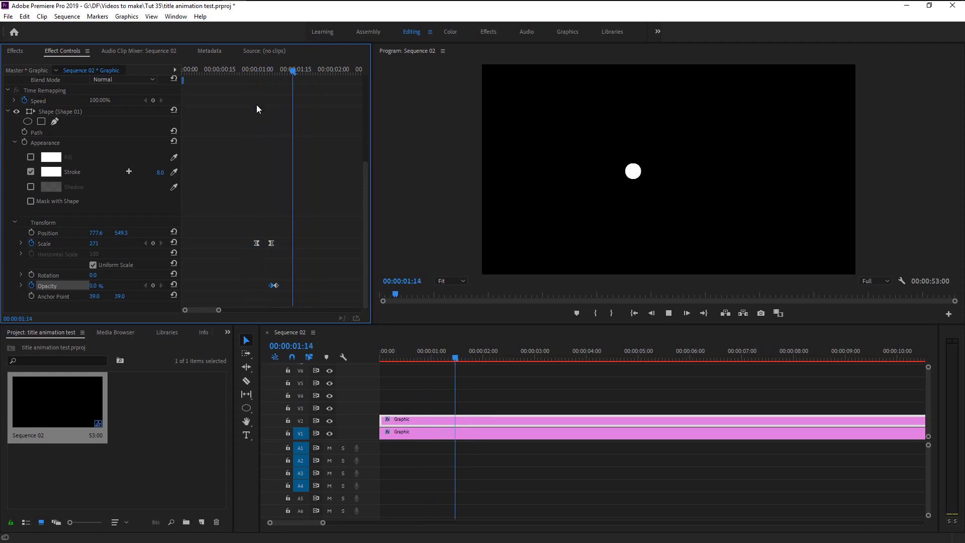
pyautogui.press('space')
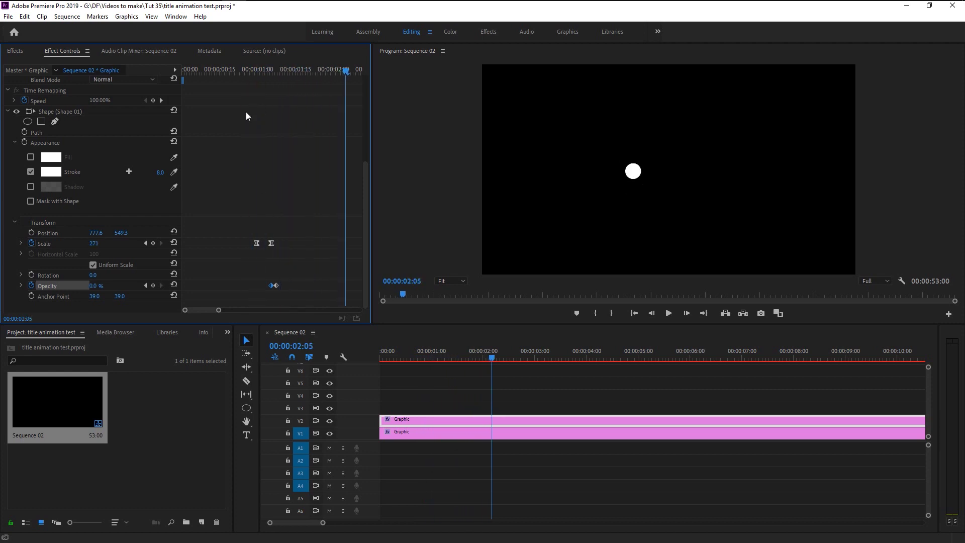
pyautogui.click(245, 70)
pyautogui.press('space')
pyautogui.press('space')
# Step: Nest both Graphic clips into Nested Sequence 01
pyautogui.click(401, 432)
pyautogui.keyDown('shift'); pyautogui.click(401, 432); pyautogui.keyUp('shift')
pyautogui.rightClick(401, 432)
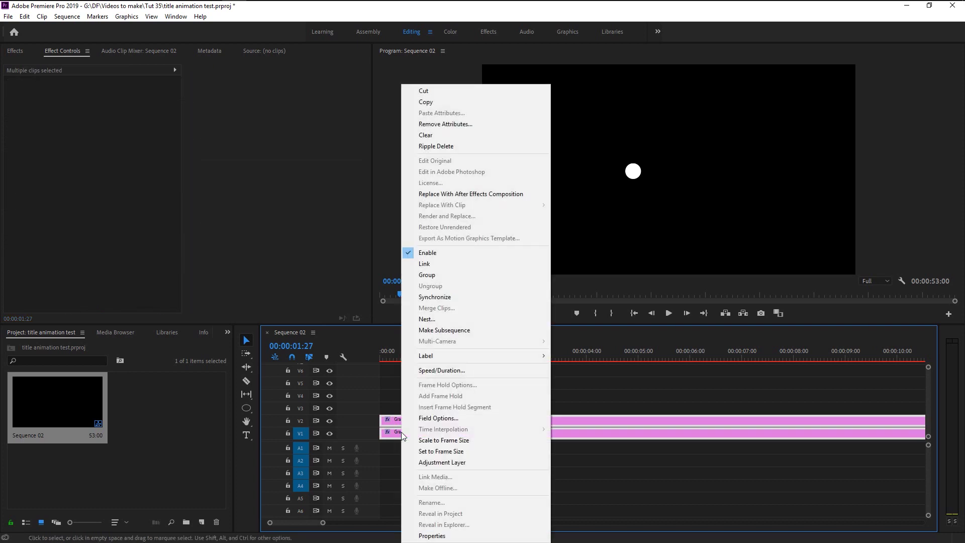
pyautogui.click(437, 319)
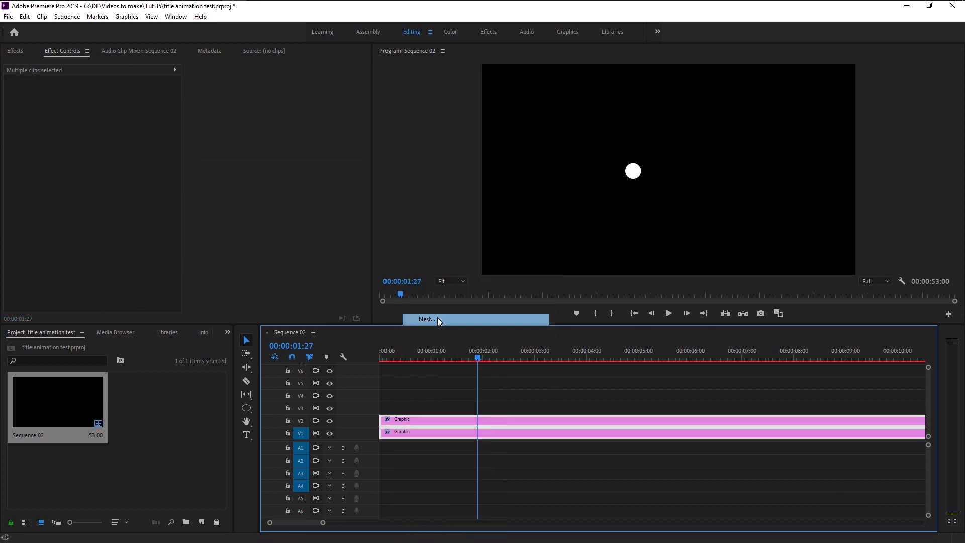
pyautogui.click(459, 283)
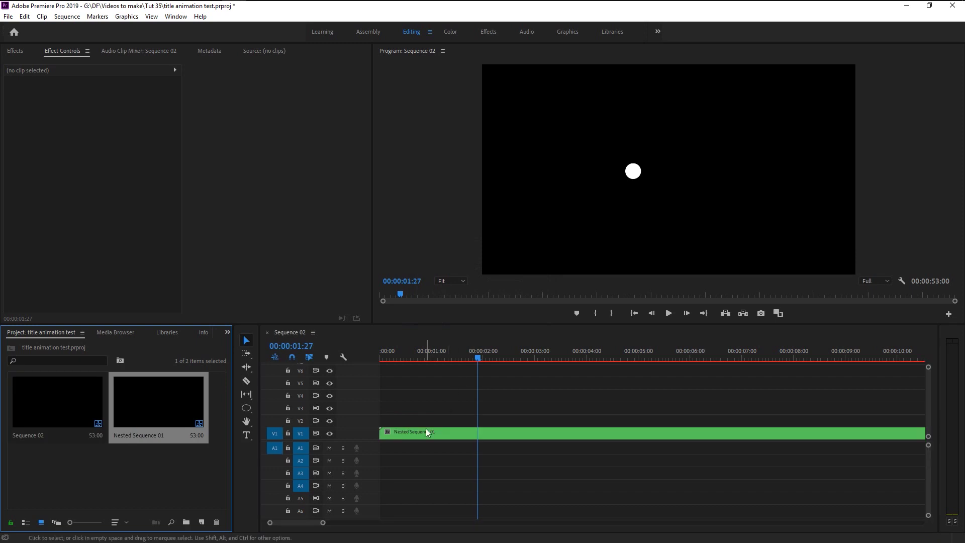
# Step: Draw a bent three-point line with the Pen Tool right of the circle
pyautogui.click(426, 428)
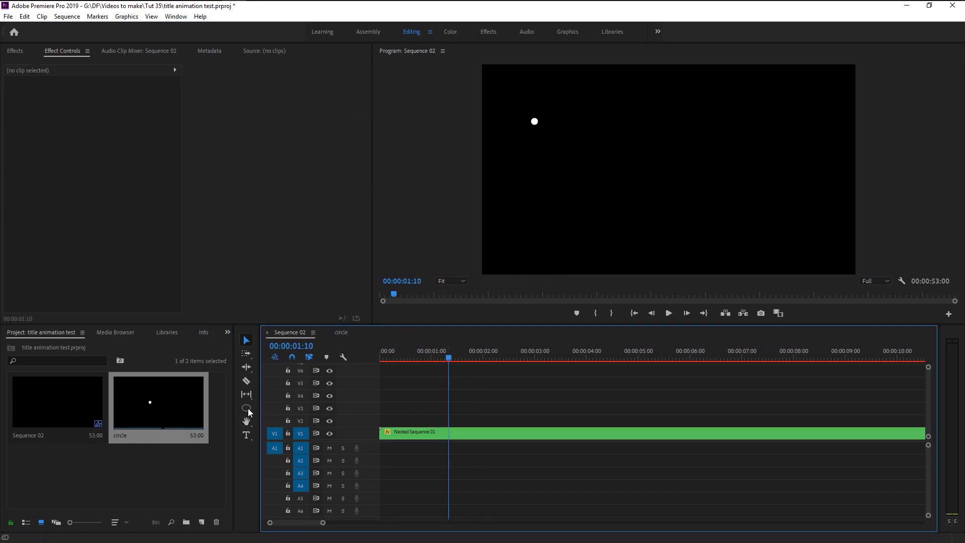
pyautogui.moveTo(248, 409); pyautogui.dragTo(272, 408)
pyautogui.click(581, 201)
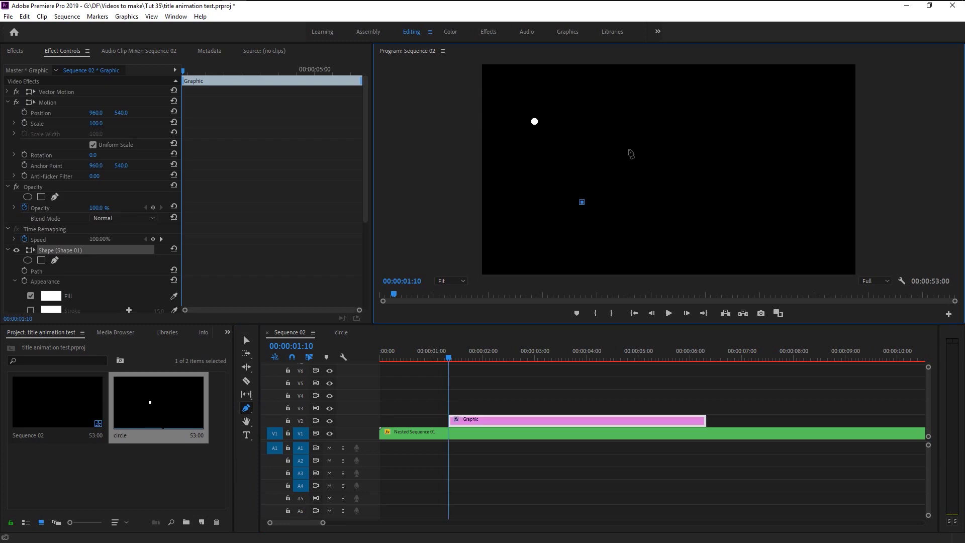
pyautogui.click(628, 150)
pyautogui.click(755, 150)
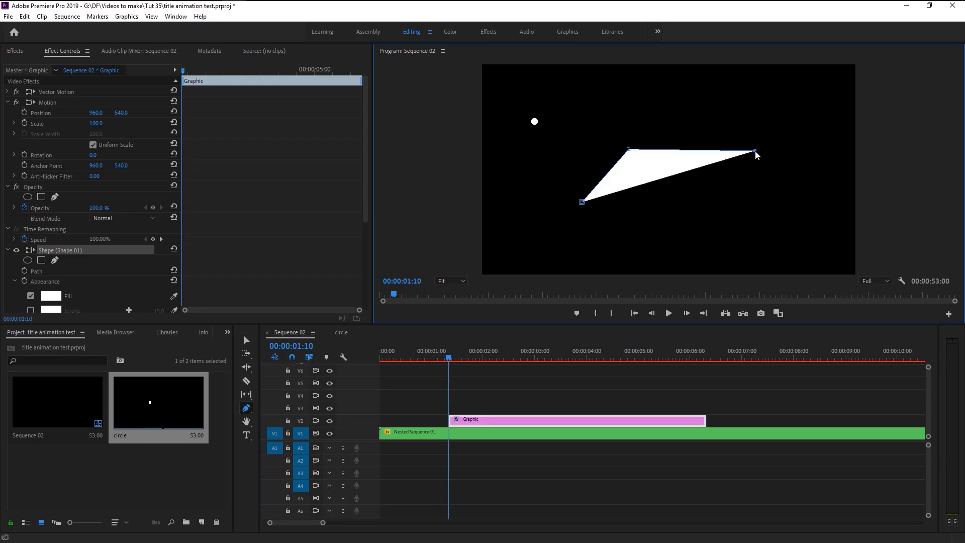
# Step: Give the line no fill and a white stroke of width 10, levelling its top segment
pyautogui.scroll(-3, 94, 266)
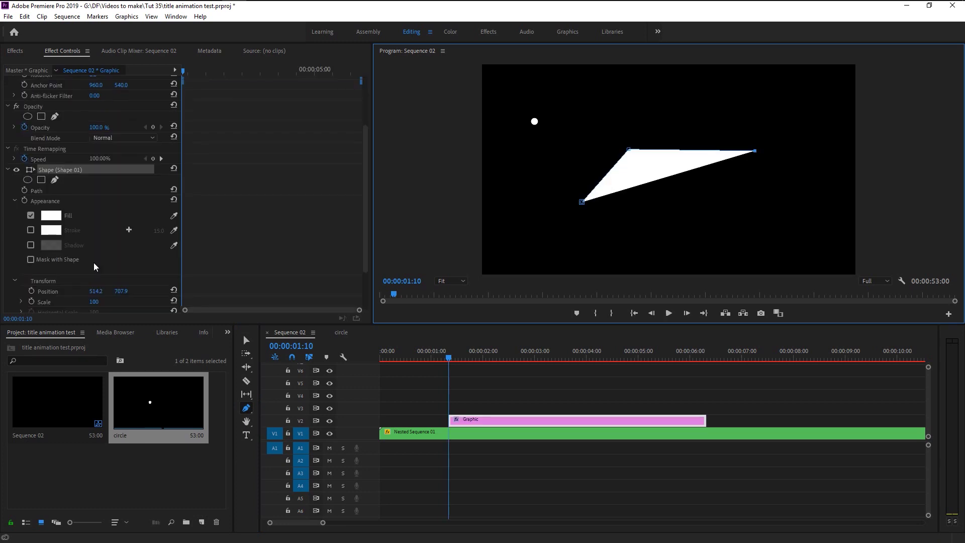
pyautogui.click(31, 215)
pyautogui.click(30, 230)
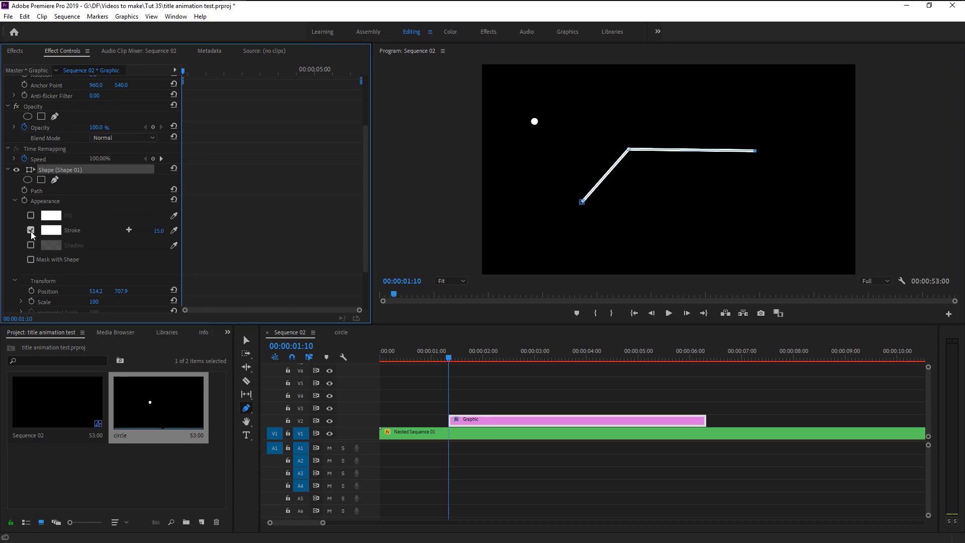
pyautogui.click(150, 228)
pyautogui.write('10')
pyautogui.press('Return')
pyautogui.moveTo(755, 154); pyautogui.dragTo(751, 151)
pyautogui.click(603, 229)
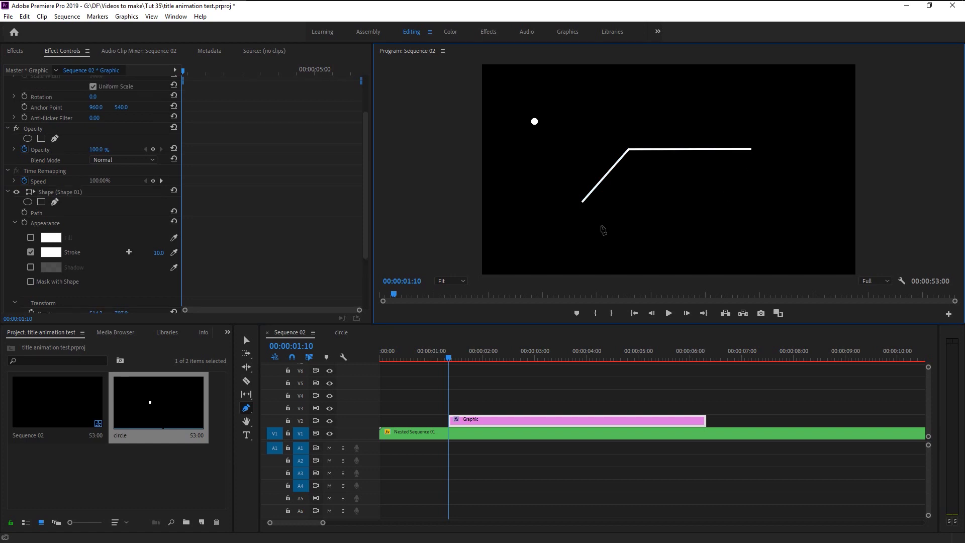
# Step: Add a freeform pen mask to the line shape
pyautogui.scroll(-3, 90, 275)
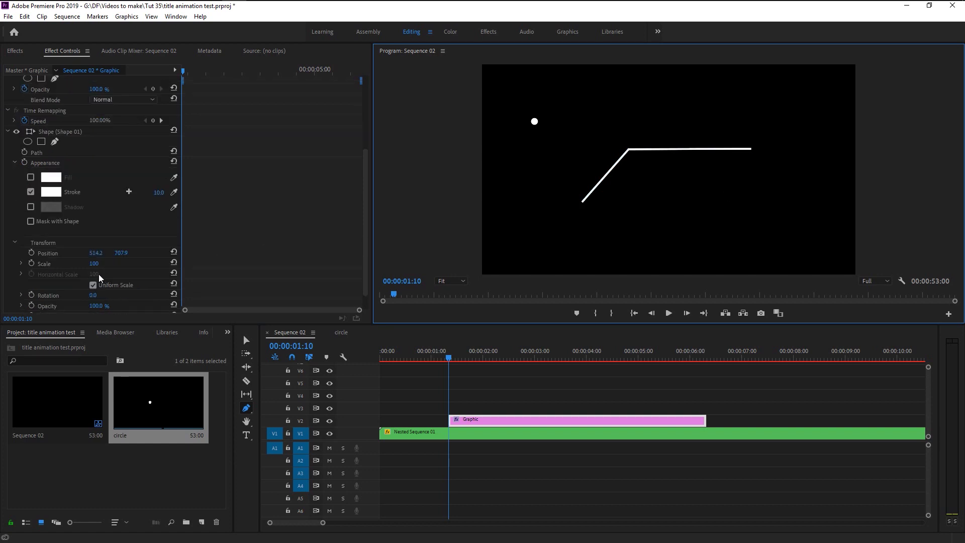
pyautogui.scroll(1, 70, 234)
pyautogui.click(55, 192)
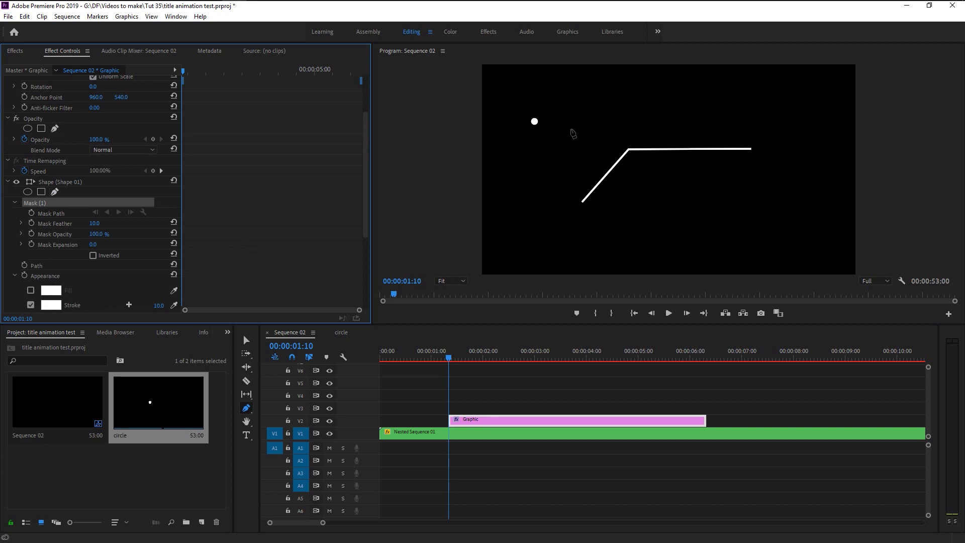
# Step: Draw a rectangular mask around the line with Mask Feather 0
pyautogui.click(570, 129)
pyautogui.click(570, 218)
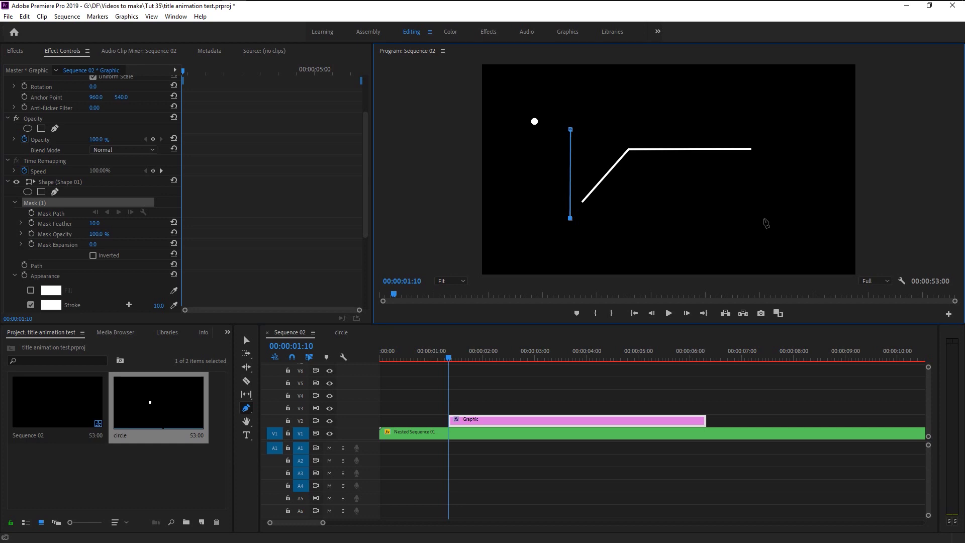
pyautogui.click(766, 218)
pyautogui.click(769, 127)
pyautogui.click(571, 129)
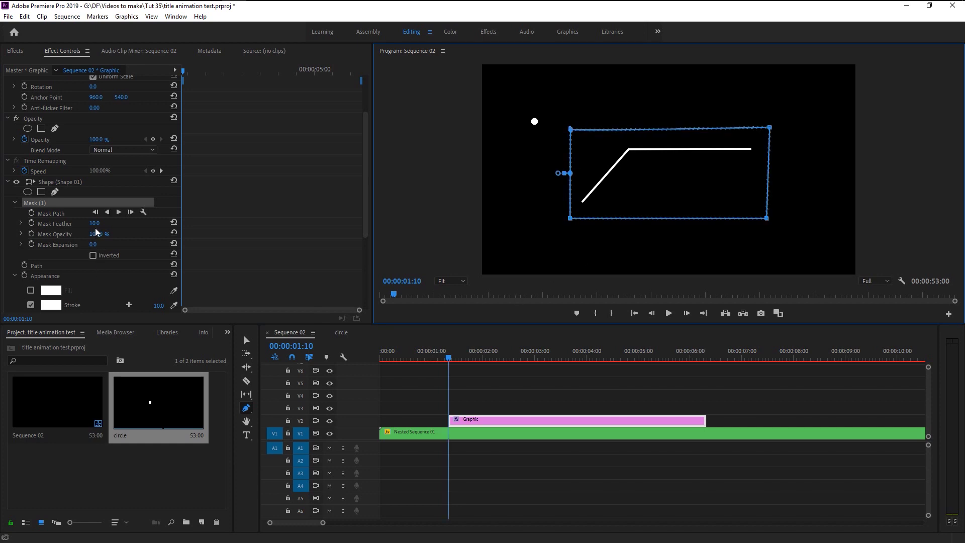
pyautogui.moveTo(103, 224); pyautogui.dragTo(90, 224)
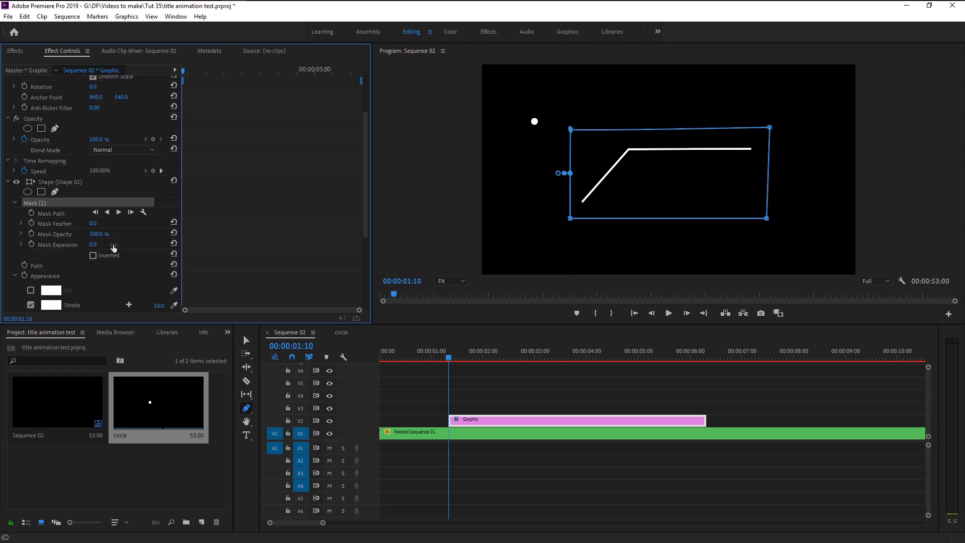
# Step: Shift the mask's right corners left until the whole line is hidden
pyautogui.click(768, 219)
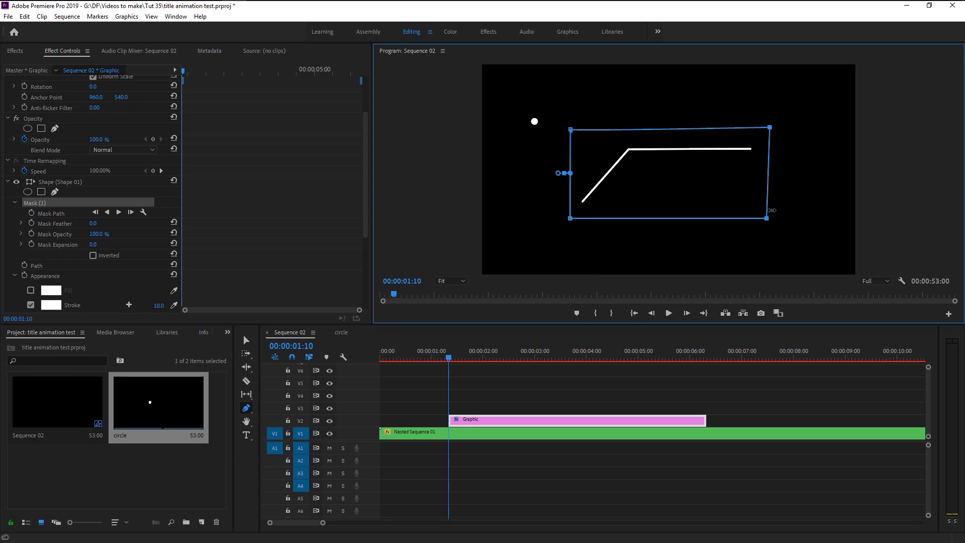
pyautogui.hotkey('shift', 'Left')
pyautogui.hotkey('shift', 'Left')
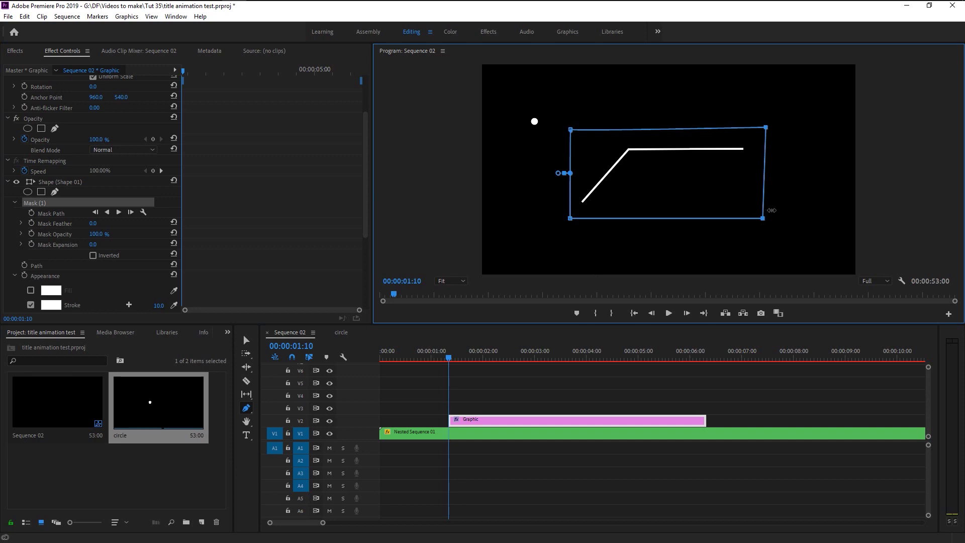
pyautogui.hotkey('shift', 'Left')
pyautogui.hotkey('shift', 'Left')
pyautogui.hotkey('shift', 'Left')
pyautogui.hotkey('shift', 'Left')
pyautogui.hotkey('shift', 'Left')
pyautogui.hotkey('shift', 'Left')
pyautogui.hotkey('shift', 'Left')
pyautogui.hotkey('shift', 'Left')
pyautogui.hotkey('shift', 'Left')
pyautogui.hotkey('shift', 'Left')
pyautogui.hotkey('shift', 'Left')
pyautogui.hotkey('shift', 'Left')
pyautogui.hotkey('shift', 'Left')
pyautogui.hotkey('shift', 'Left')
pyautogui.hotkey('shift', 'Left')
pyautogui.hotkey('shift', 'Left')
pyautogui.hotkey('shift', 'Left')
pyautogui.hotkey('shift', 'Left')
pyautogui.hotkey('shift', 'Left')
pyautogui.hotkey('shift', 'Left')
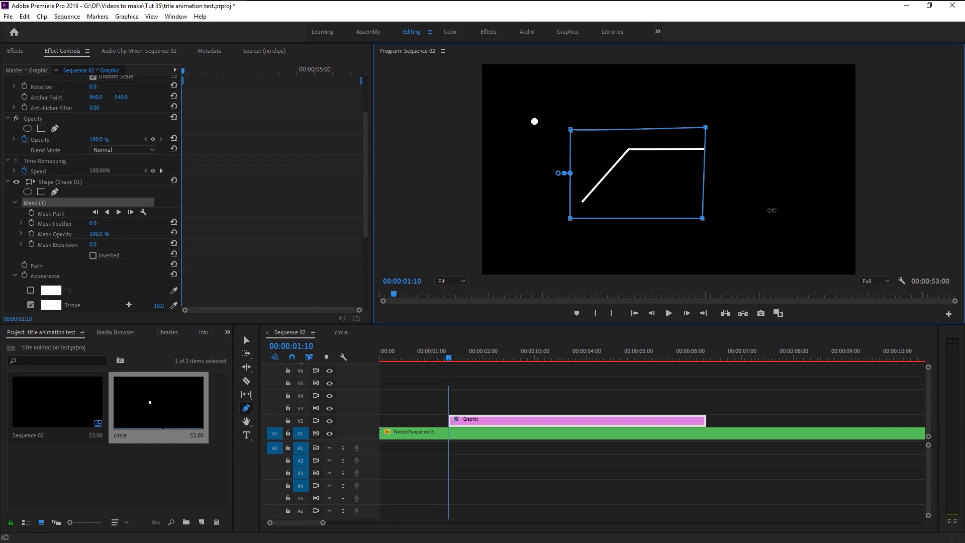
pyautogui.hotkey('shift', 'Left')
pyautogui.hotkey('shift', 'Left')
pyautogui.hotkey('shift', 'Left')
pyautogui.hotkey('shift', 'Left')
pyautogui.hotkey('shift', 'Left')
pyautogui.hotkey('shift', 'Left')
pyautogui.hotkey('shift', 'Left')
pyautogui.hotkey('shift', 'Left')
pyautogui.hotkey('shift', 'Left')
pyautogui.hotkey('shift', 'Left')
pyautogui.hotkey('shift', 'Left')
pyautogui.hotkey('shift', 'Left')
pyautogui.hotkey('shift', 'Left')
pyautogui.hotkey('shift', 'Left')
pyautogui.hotkey('shift', 'Left')
pyautogui.hotkey('shift', 'Left')
pyautogui.hotkey('shift', 'Left')
pyautogui.hotkey('shift', 'Left')
pyautogui.hotkey('shift', 'Left')
pyautogui.hotkey('shift', 'Left')
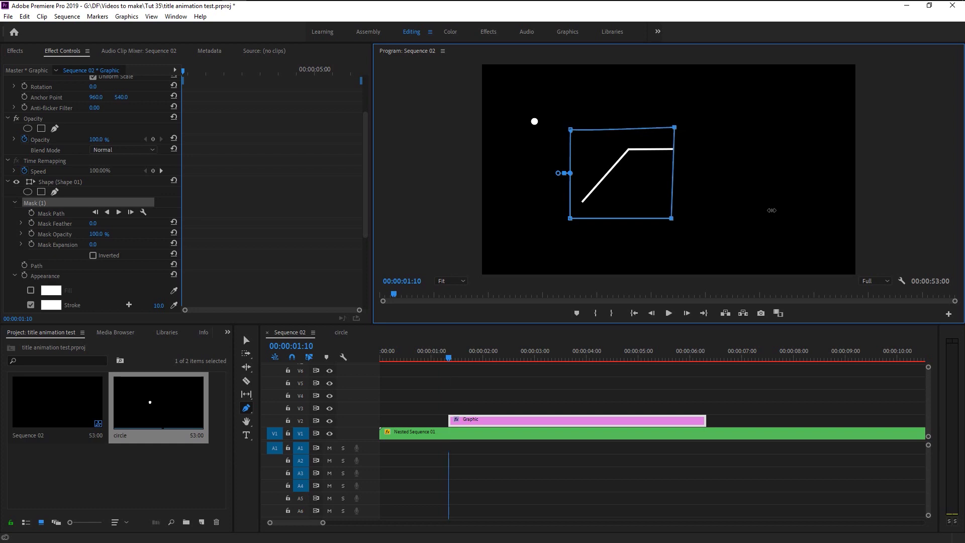
pyautogui.hotkey('shift', 'Left')
pyautogui.hotkey('shift', 'Left')
pyautogui.hotkey('shift', 'Left')
pyautogui.hotkey('shift', 'Left')
pyautogui.hotkey('shift', 'Left')
pyautogui.hotkey('shift', 'Left')
pyautogui.hotkey('shift', 'Left')
pyautogui.hotkey('shift', 'Left')
pyautogui.hotkey('shift', 'Left')
pyautogui.hotkey('shift', 'Left')
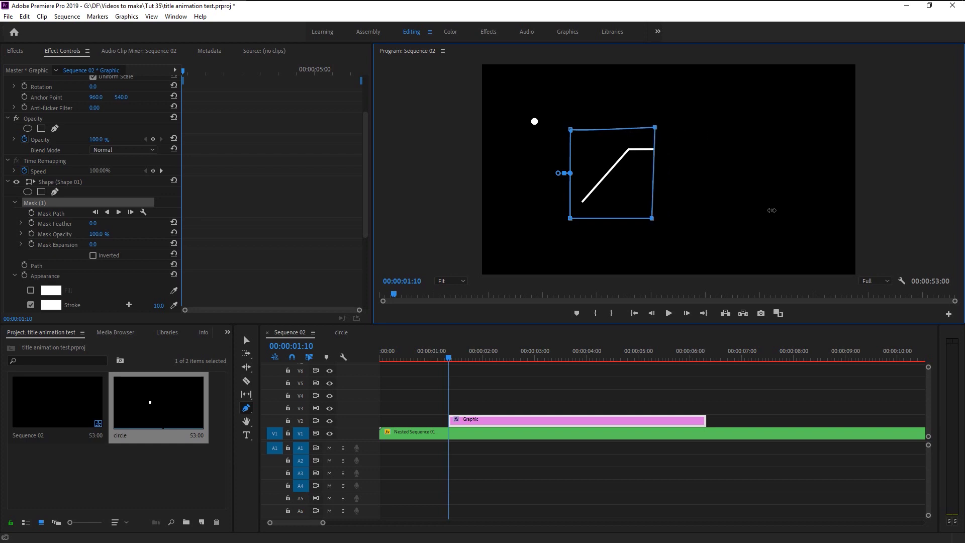
pyautogui.hotkey('shift', 'Left')
pyautogui.hotkey('shift', 'Left')
pyautogui.hotkey('shift', 'Left')
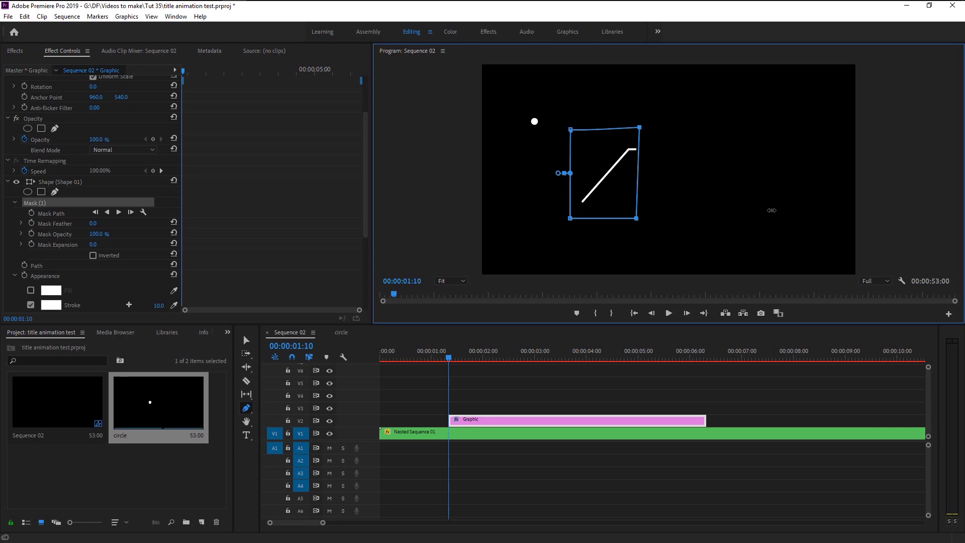
pyautogui.hotkey('shift', 'Left')
pyautogui.hotkey('shift', 'Left')
pyautogui.hotkey('shift', 'Left')
pyautogui.hotkey('shift', 'Left')
pyautogui.hotkey('shift', 'Left')
pyautogui.hotkey('shift', 'Left')
pyautogui.hotkey('shift', 'Left')
pyautogui.hotkey('shift', 'Left')
pyautogui.hotkey('shift', 'Left')
pyautogui.hotkey('shift', 'Left')
pyautogui.hotkey('shift', 'Left')
pyautogui.hotkey('shift', 'Left')
pyautogui.hotkey('shift', 'Left')
pyautogui.hotkey('shift', 'Left')
pyautogui.hotkey('shift', 'Left')
pyautogui.hotkey('shift', 'Left')
pyautogui.hotkey('shift', 'Left')
pyautogui.hotkey('shift', 'Left')
pyautogui.hotkey('shift', 'Left')
pyautogui.hotkey('shift', 'Left')
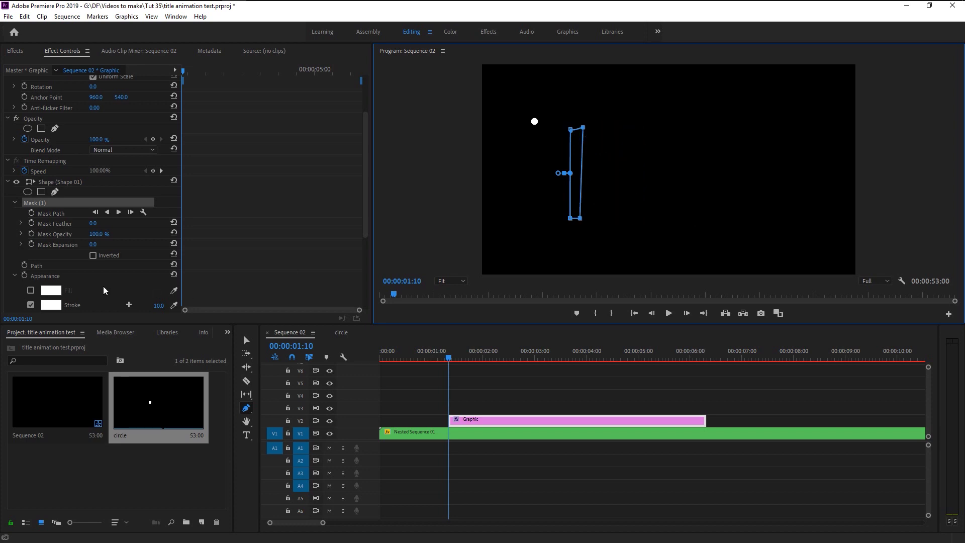
# Step: Keyframe the mask at 01:10, then at 01:20 push its right corners past the line's end
pyautogui.click(31, 213)
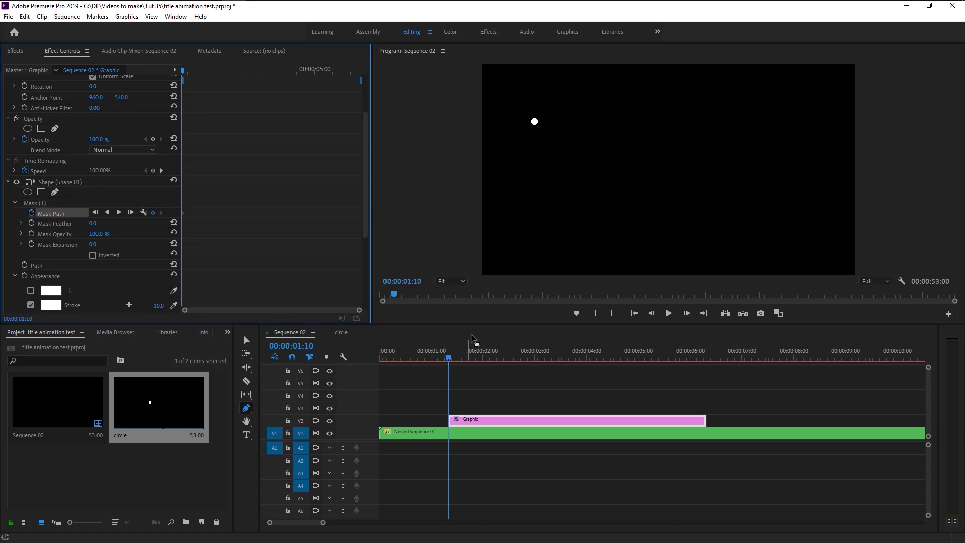
pyautogui.click(42, 203)
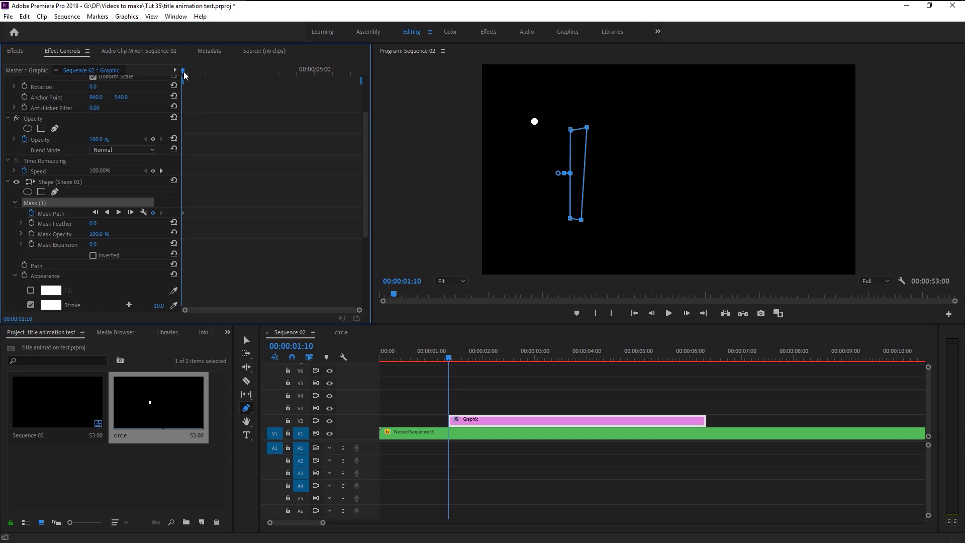
pyautogui.hotkey('shift', 'Right')
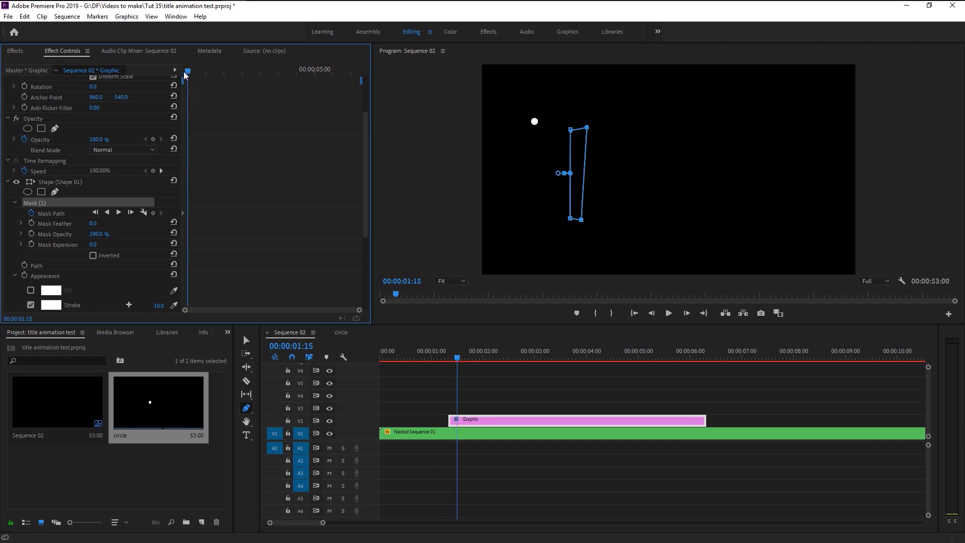
pyautogui.hotkey('shift', 'Right')
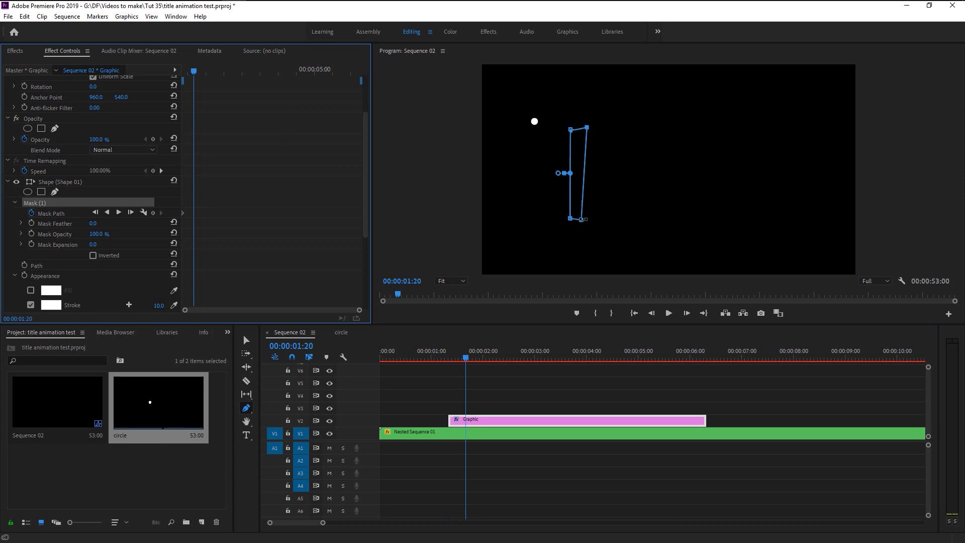
pyautogui.click(582, 219)
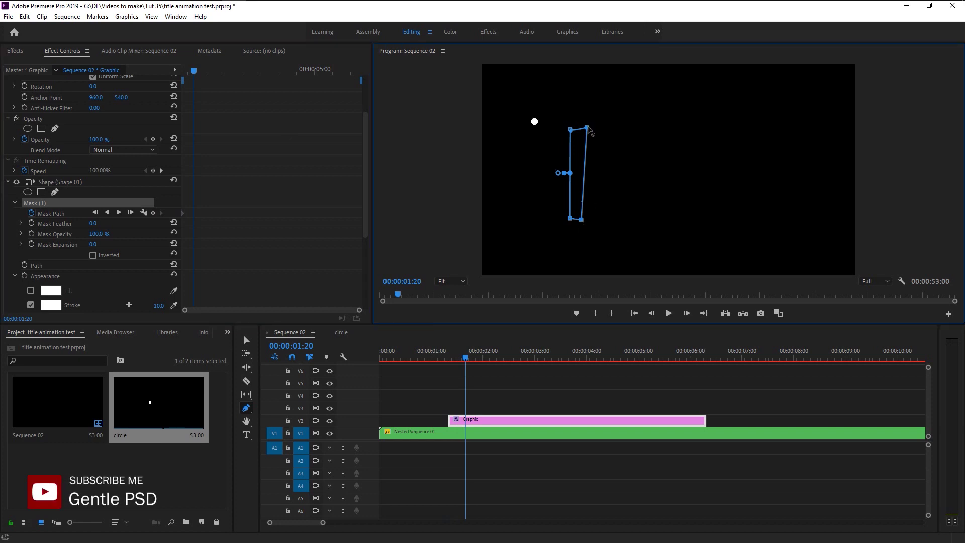
pyautogui.hotkey('shift', 'Right')
pyautogui.hotkey('shift', 'Right')
pyautogui.hotkey('shift', 'Right')
pyautogui.hotkey('shift', 'Right')
pyautogui.hotkey('shift', 'Right')
pyautogui.hotkey('shift', 'Right')
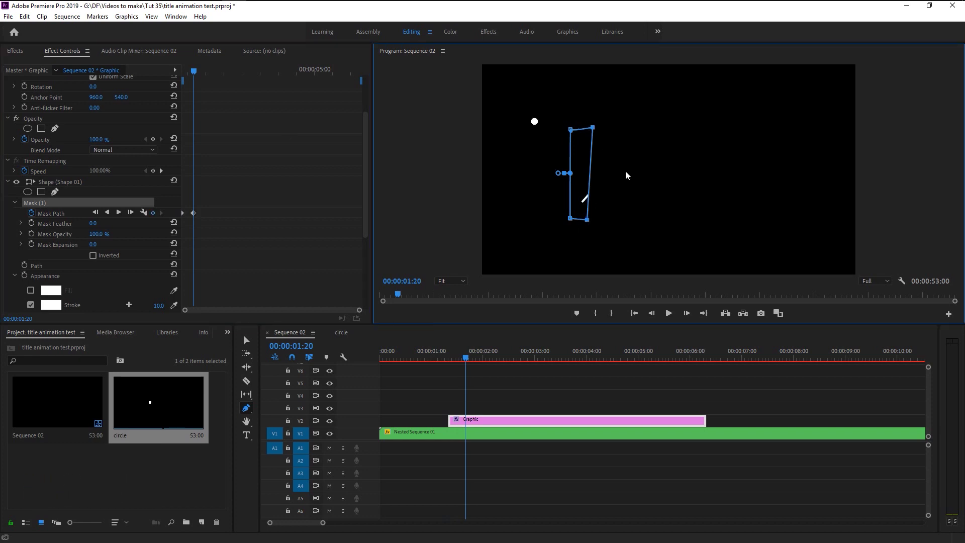
pyautogui.hotkey('shift', 'Right')
pyautogui.hotkey('shift', 'Right')
pyautogui.hotkey('shift', 'Right')
pyautogui.hotkey('shift', 'Right')
pyautogui.hotkey('shift', 'Right')
pyautogui.hotkey('shift', 'Right')
pyautogui.hotkey('shift', 'Right')
pyautogui.hotkey('shift', 'Right')
pyautogui.hotkey('shift', 'Right')
pyautogui.hotkey('shift', 'Right')
pyautogui.hotkey('shift', 'Right')
pyautogui.hotkey('shift', 'Right')
pyautogui.hotkey('shift', 'Right')
pyautogui.hotkey('shift', 'Right')
pyautogui.hotkey('shift', 'Right')
pyautogui.hotkey('shift', 'Right')
pyautogui.hotkey('shift', 'Right')
pyautogui.hotkey('shift', 'Right')
pyautogui.hotkey('shift', 'Right')
pyautogui.hotkey('shift', 'Right')
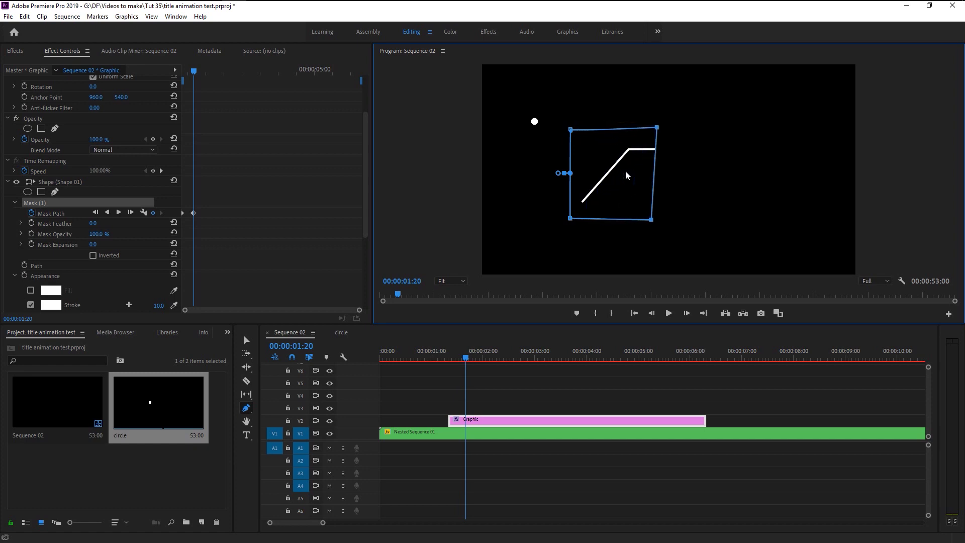
pyautogui.hotkey('shift', 'Right')
pyautogui.hotkey('shift', 'Right')
pyautogui.hotkey('shift', 'Right')
pyautogui.hotkey('shift', 'Right')
pyautogui.hotkey('shift', 'Right')
pyautogui.hotkey('shift', 'Right')
pyautogui.hotkey('shift', 'Right')
pyautogui.hotkey('shift', 'Right')
pyautogui.hotkey('shift', 'Right')
pyautogui.hotkey('shift', 'Right')
pyautogui.hotkey('shift', 'Right')
pyautogui.hotkey('shift', 'Right')
pyautogui.hotkey('shift', 'Right')
pyautogui.hotkey('shift', 'Right')
pyautogui.hotkey('shift', 'Right')
pyautogui.hotkey('shift', 'Right')
pyautogui.hotkey('shift', 'Right')
pyautogui.hotkey('shift', 'Right')
pyautogui.hotkey('shift', 'Right')
pyautogui.hotkey('shift', 'Right')
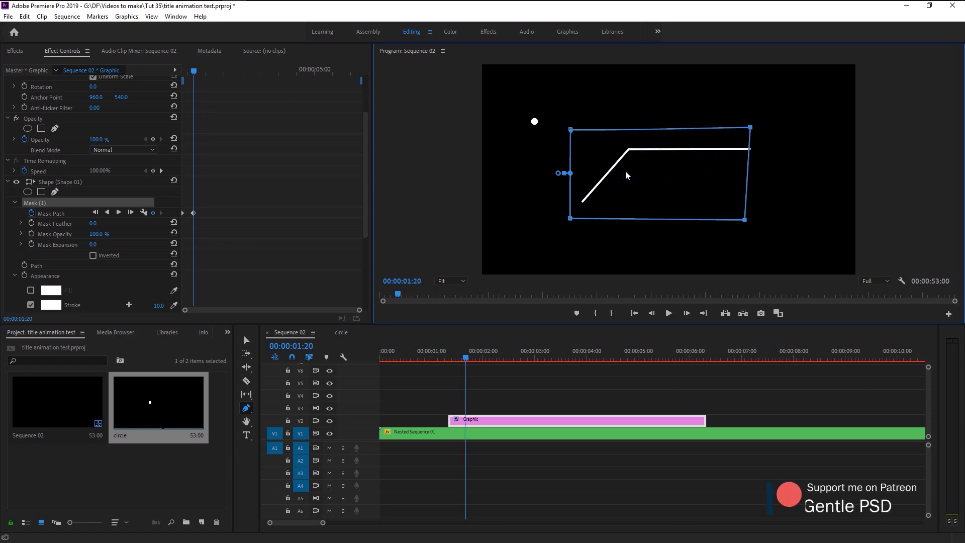
# Step: Rewind, deselect the Graphic clip and play the line draw-on animation
pyautogui.moveTo(194, 71); pyautogui.dragTo(167, 84)
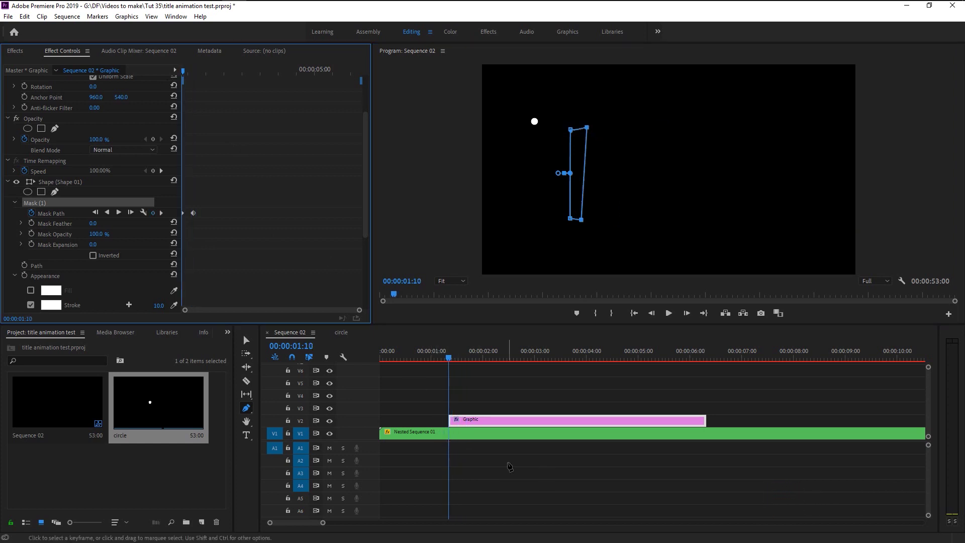
pyautogui.press('v')
pyautogui.click(501, 460)
pyautogui.press('space')
# Step: Replay the line animation from 00:00:01:10 several times
pyautogui.click(447, 354)
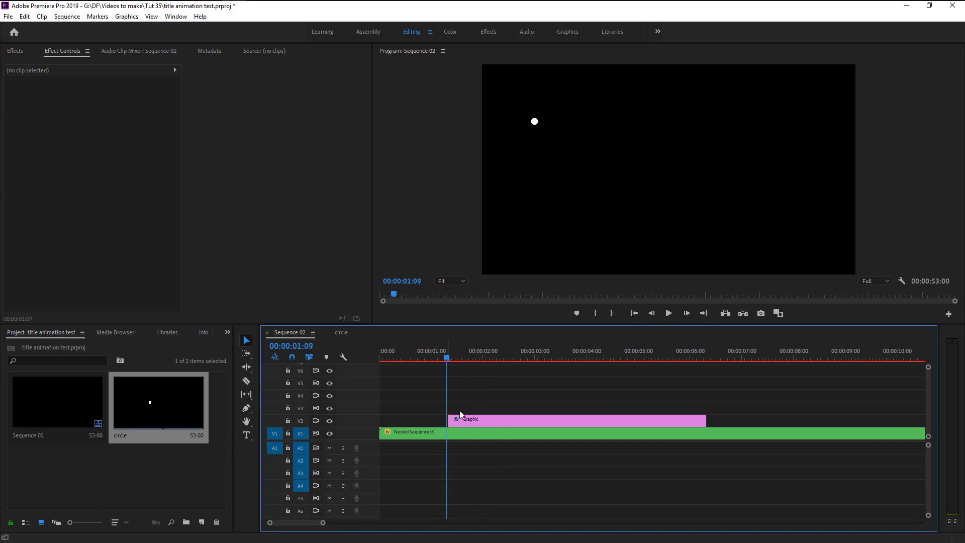
pyautogui.press('space')
pyautogui.click(450, 354)
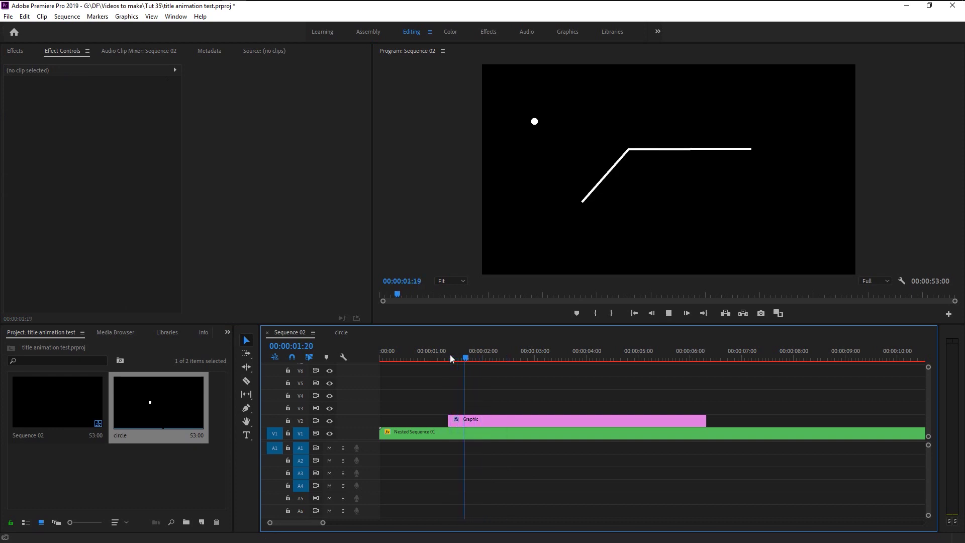
pyautogui.click(450, 354)
pyautogui.press('space')
pyautogui.click(450, 354)
pyautogui.press('space')
# Step: Move Nested Sequence 01's white dot onto the lower start of the line
pyautogui.click(448, 432)
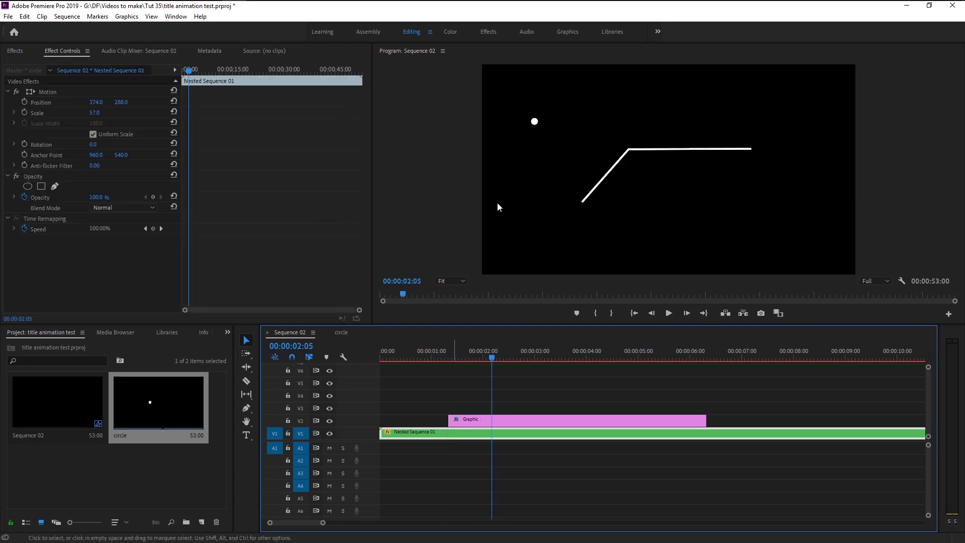
pyautogui.click(44, 92)
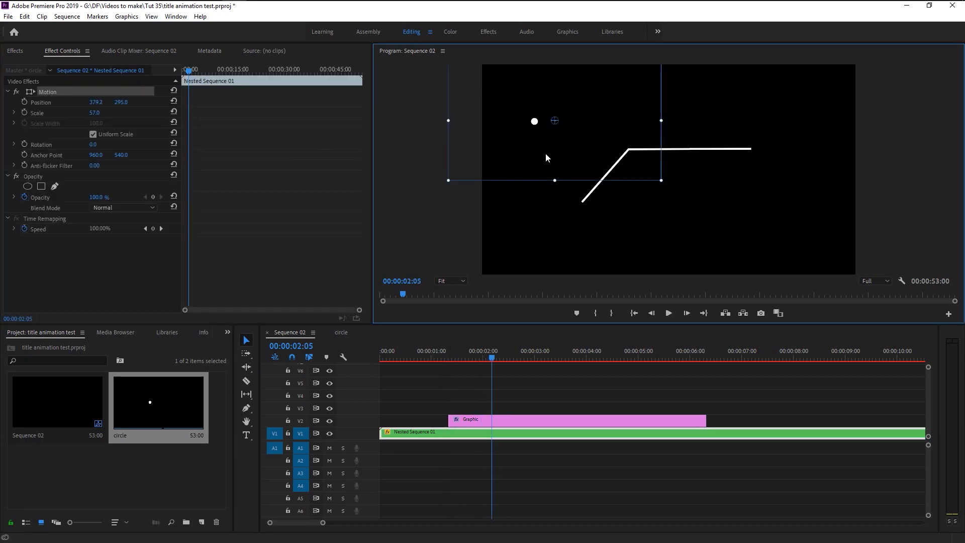
pyautogui.moveTo(551, 165); pyautogui.dragTo(592, 238)
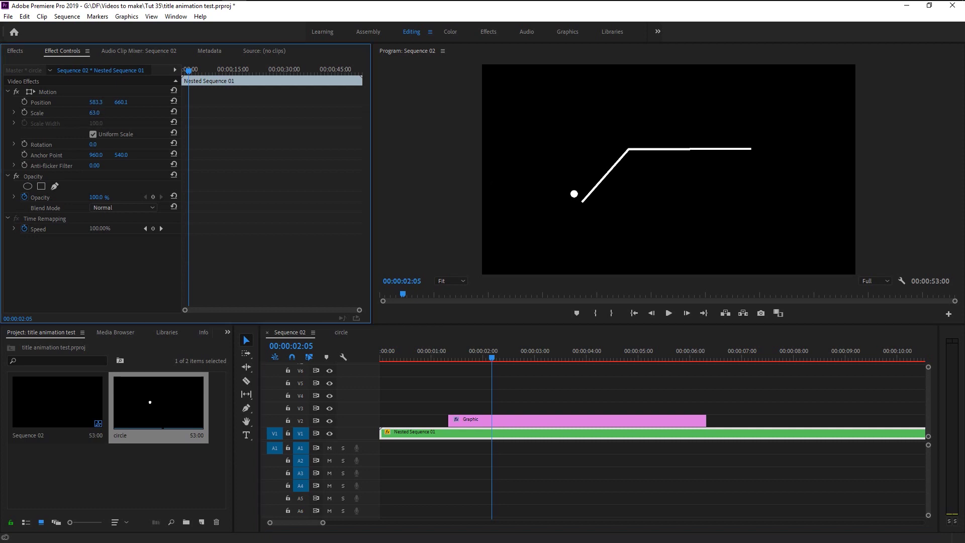
pyautogui.moveTo(574, 194); pyautogui.dragTo(568, 194)
# Step: Shift the line graphic clip slightly earlier and put the circle clip on the track above it
pyautogui.click(587, 192)
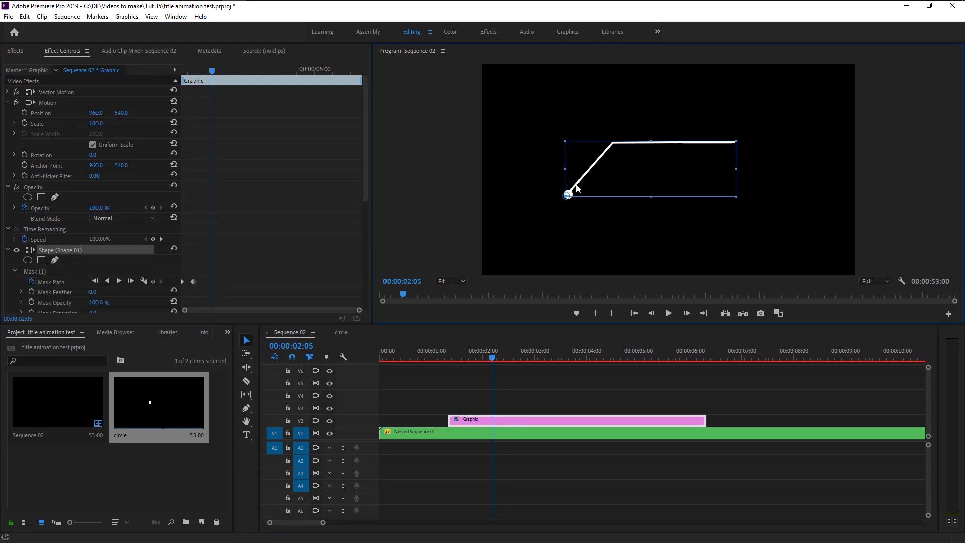
pyautogui.moveTo(409, 352); pyautogui.dragTo(439, 363)
pyautogui.moveTo(478, 423)
pyautogui.mouseDown()
pyautogui.moveTo(465, 420)
pyautogui.moveTo(462, 430)
pyautogui.moveTo(469, 406)
pyautogui.moveTo(466, 423)
pyautogui.mouseUp()
pyautogui.keyDown('shift'); pyautogui.click(463, 419); pyautogui.keyUp('shift')
# Step: Select the line shape and set the Program monitor view to 100%
pyautogui.click(478, 459)
pyautogui.click(475, 435)
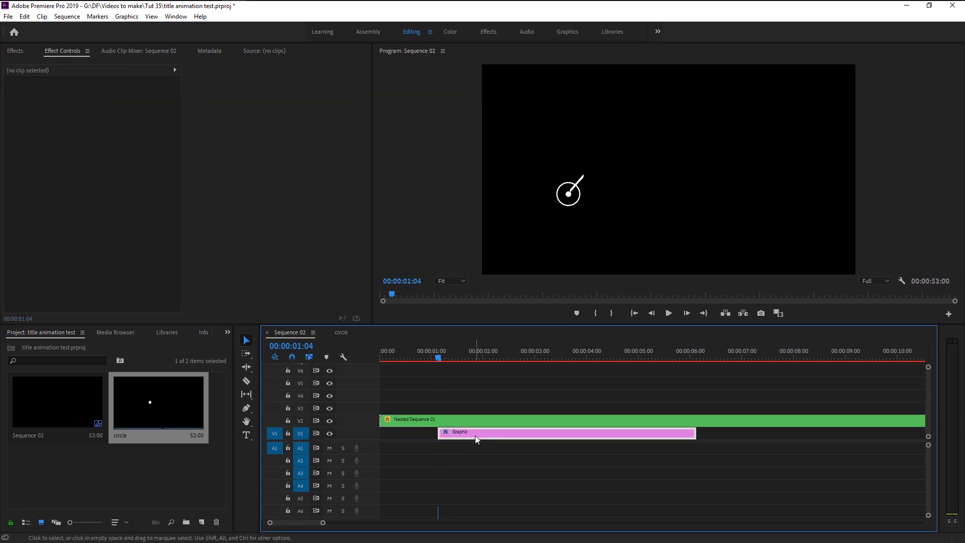
pyautogui.click(579, 186)
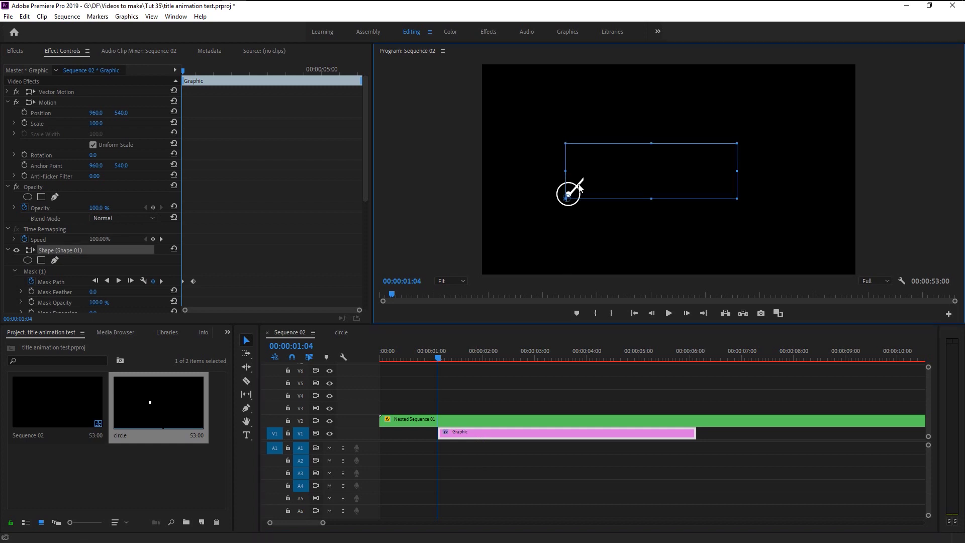
pyautogui.click(451, 280)
pyautogui.click(450, 347)
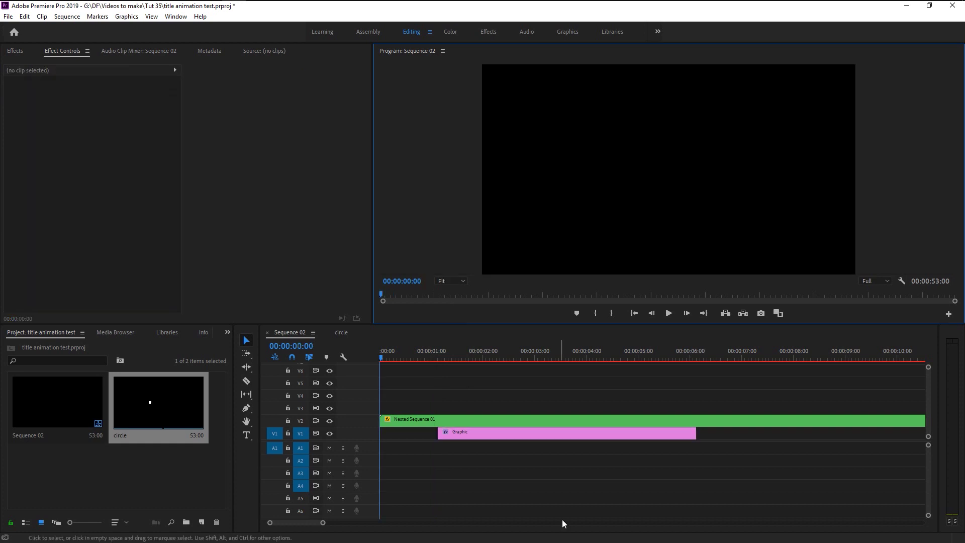
# Step: Play back the line animation a few times from around 00:00:00:24–00:00:01:02
pyautogui.press('space')
pyautogui.click(560, 475)
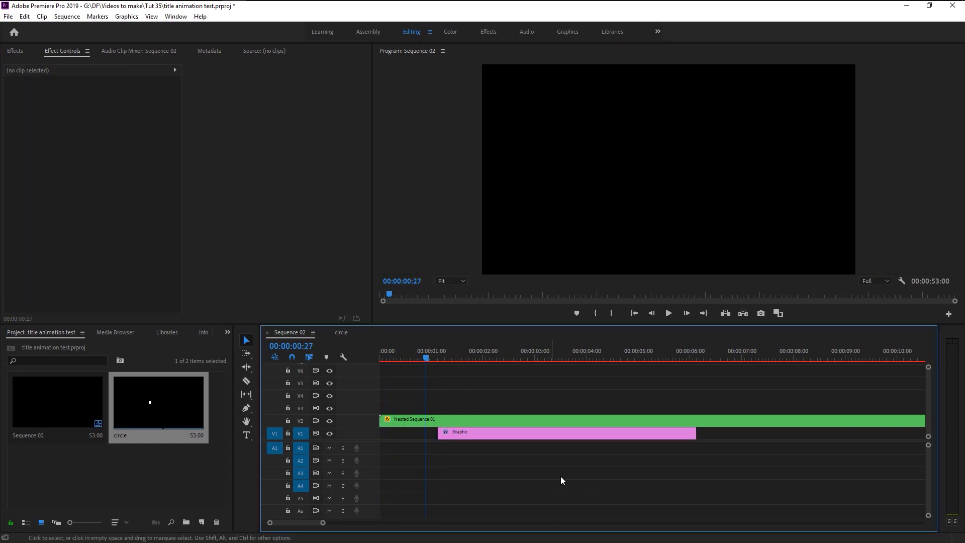
pyautogui.moveTo(439, 351); pyautogui.dragTo(430, 353)
pyautogui.press('space')
pyautogui.click(435, 355)
pyautogui.press('space')
pyautogui.click(419, 353)
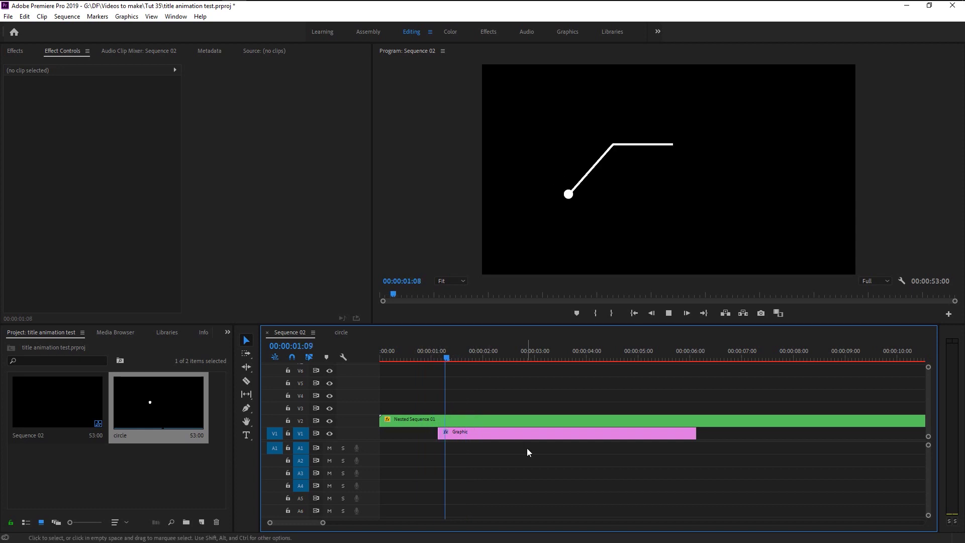
pyautogui.press('space')
# Step: Park the playhead at 00:00:01:13, where the line nearly finishes, and select the Rectangle tool
pyautogui.moveTo(481, 355); pyautogui.dragTo(456, 371)
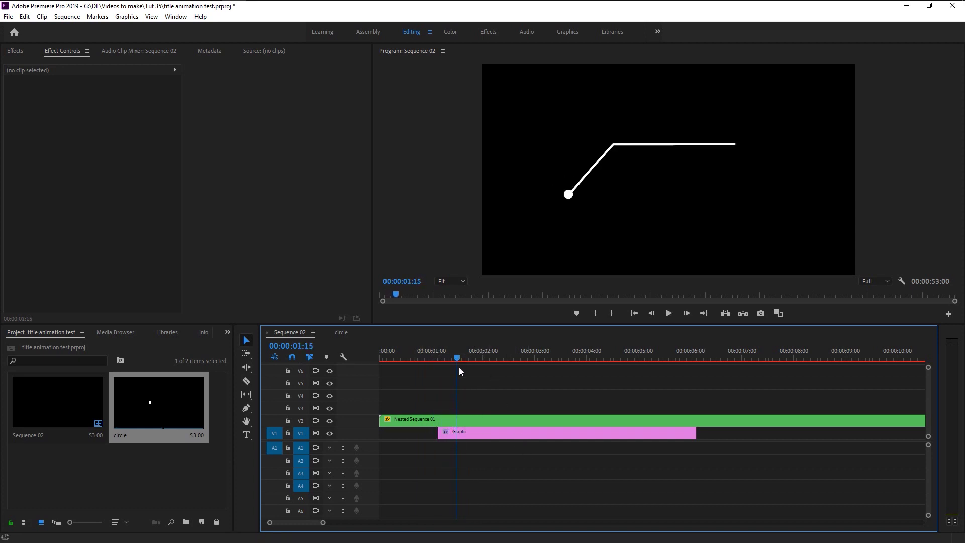
pyautogui.moveTo(460, 367); pyautogui.dragTo(454, 365)
pyautogui.moveTo(453, 365); pyautogui.dragTo(457, 366)
pyautogui.moveTo(240, 414); pyautogui.dragTo(291, 419)
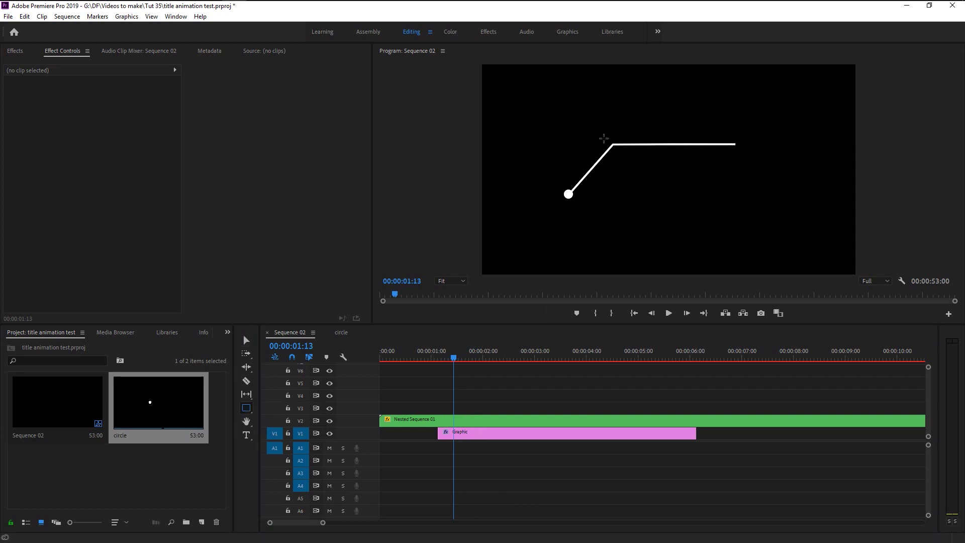
# Step: Draw a rectangle above the line's horizontal stretch and fill it white
pyautogui.moveTo(611, 124); pyautogui.dragTo(730, 140)
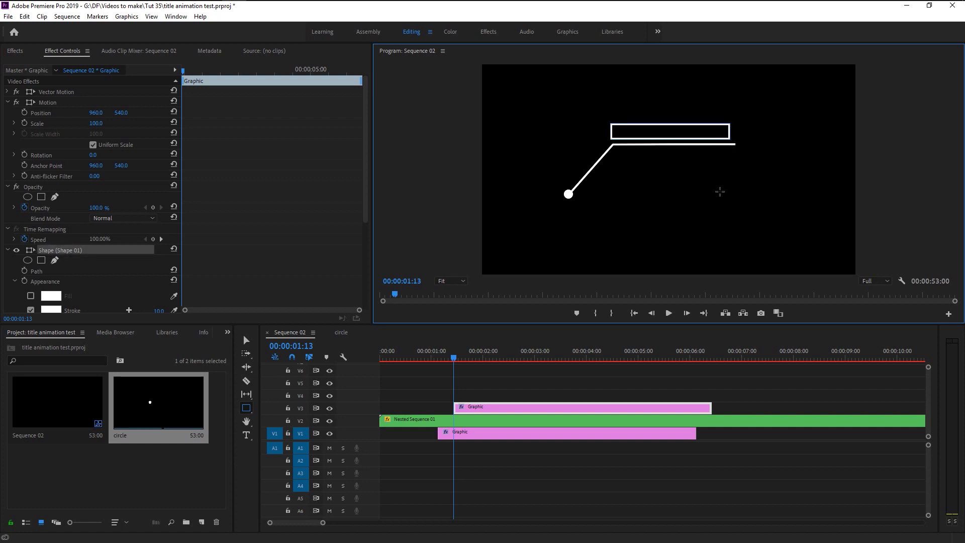
pyautogui.hotkey('shift', 'Right')
pyautogui.hotkey('shift', 'Right')
pyautogui.press('v')
pyautogui.moveTo(694, 141); pyautogui.dragTo(698, 141)
pyautogui.scroll(-2, 30, 254)
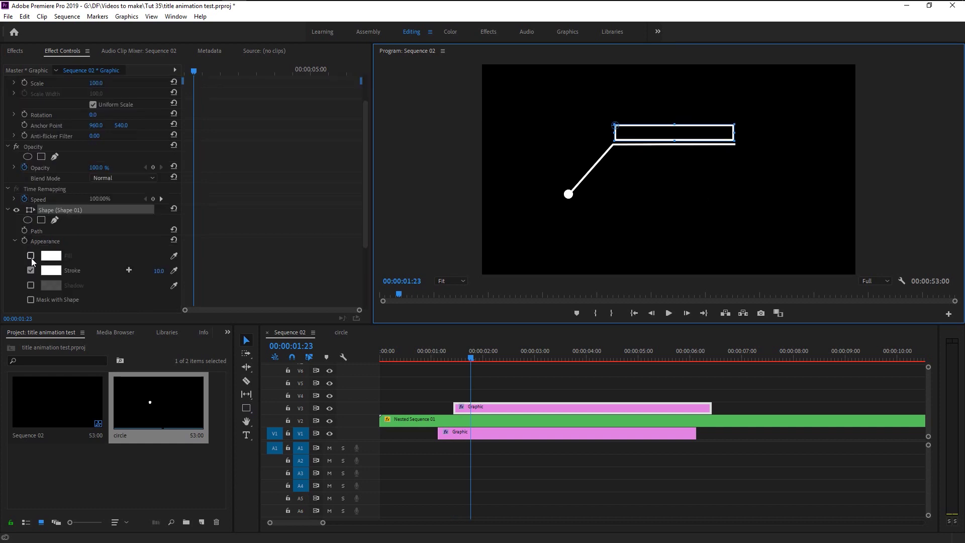
pyautogui.click(30, 256)
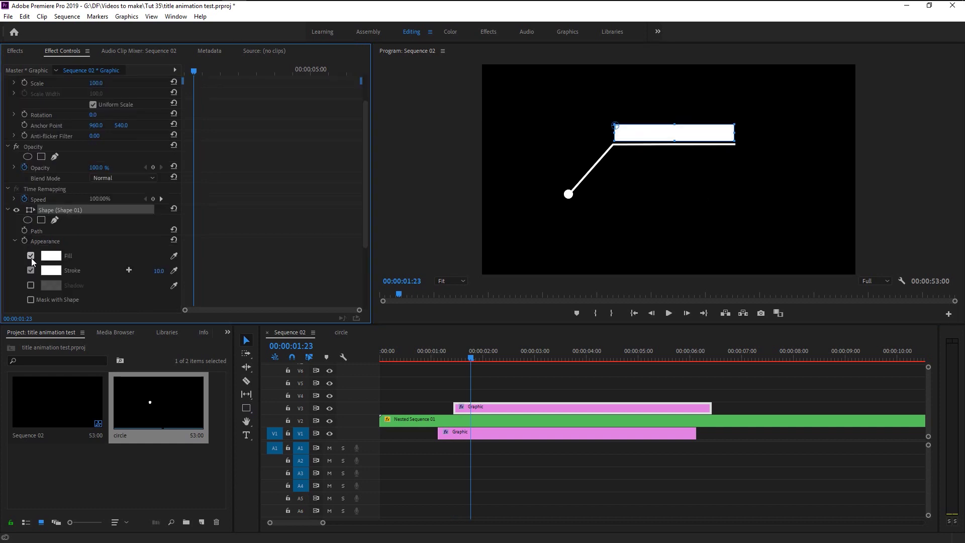
# Step: View the preview at 100% and uncheck Uniform Scale for the rectangle
pyautogui.click(674, 122)
pyautogui.click(450, 281)
pyautogui.click(452, 347)
pyautogui.scroll(2, 538, 176)
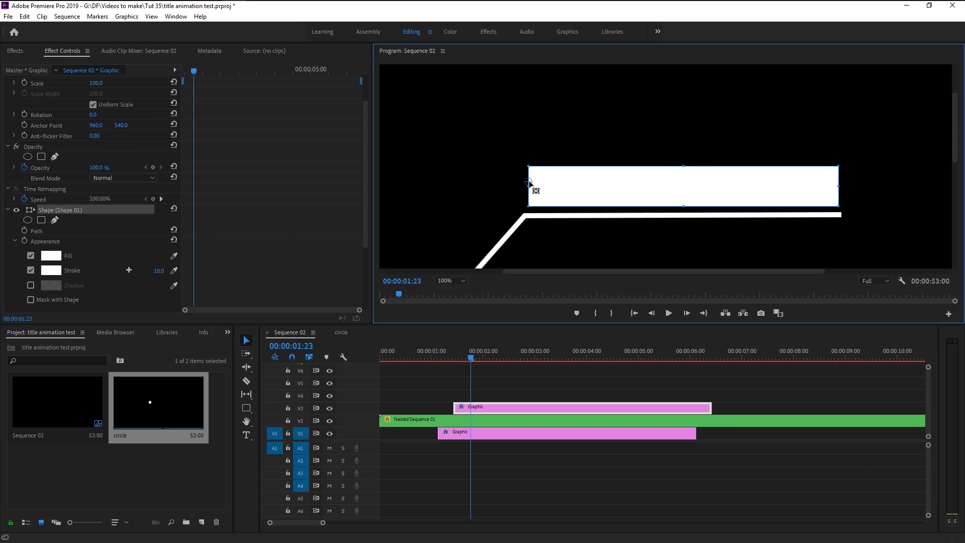
pyautogui.scroll(-3, 67, 206)
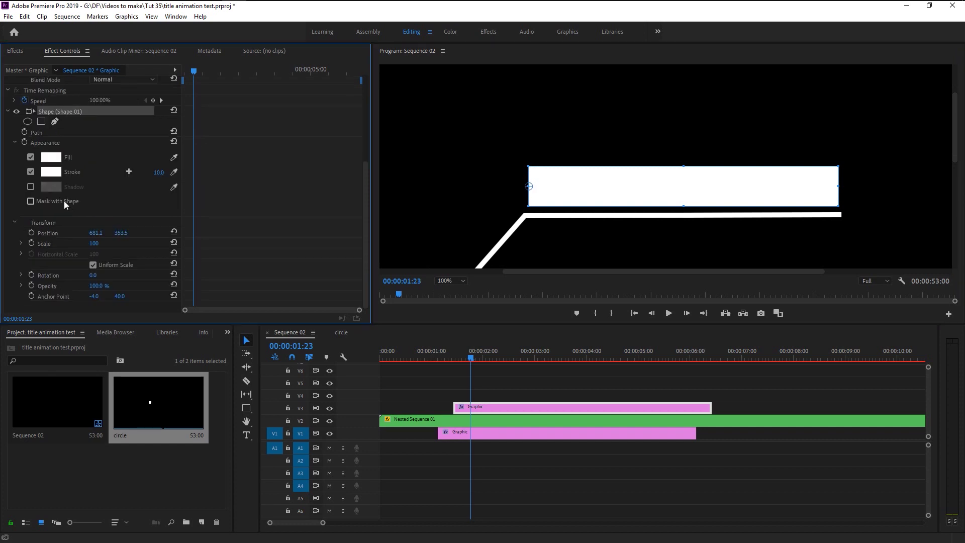
pyautogui.scroll(1, 78, 204)
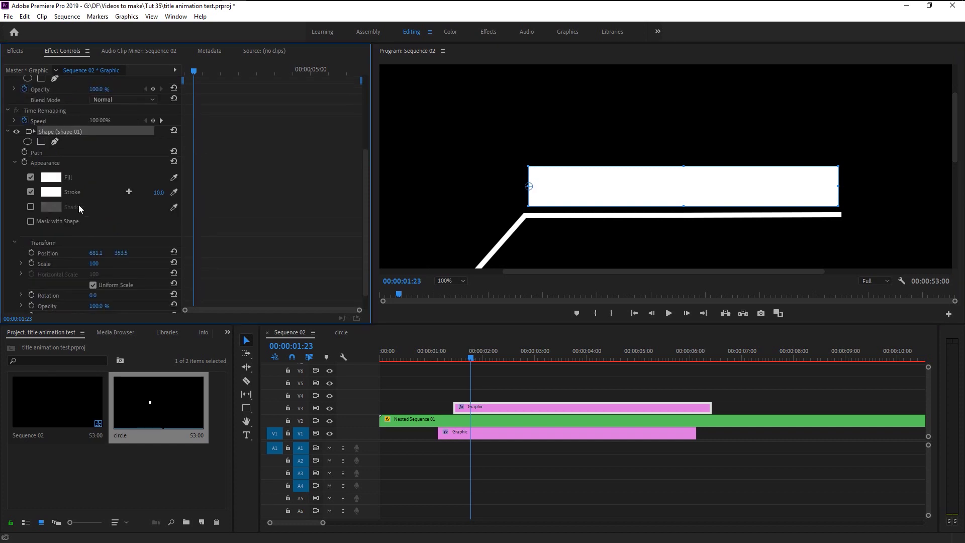
pyautogui.scroll(-1, 65, 240)
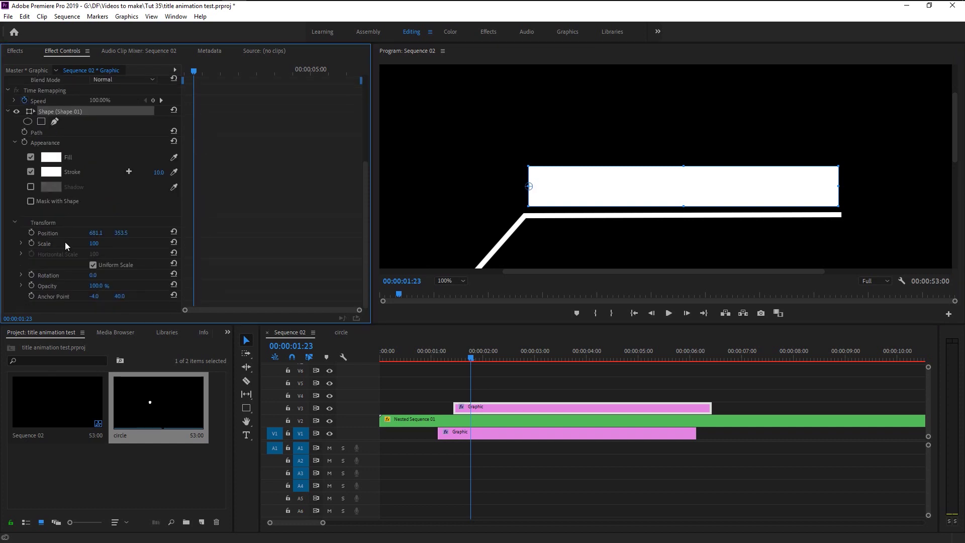
pyautogui.click(93, 265)
# Step: Test the rectangle's width scaling, then change its fill to yellow FFF600
pyautogui.moveTo(94, 253); pyautogui.dragTo(141, 254)
pyautogui.click(499, 301)
pyautogui.click(54, 158)
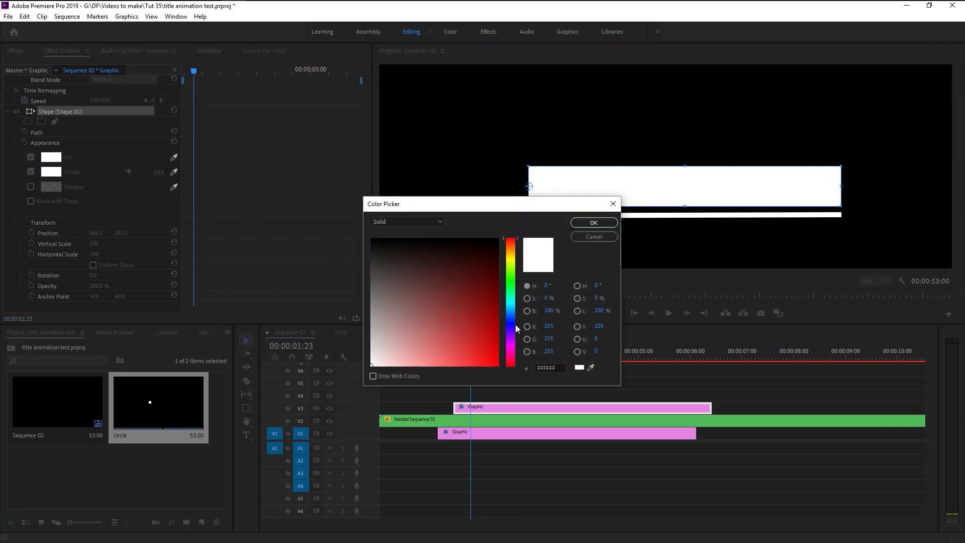
pyautogui.moveTo(511, 289); pyautogui.dragTo(513, 257)
pyautogui.moveTo(473, 351); pyautogui.dragTo(511, 387)
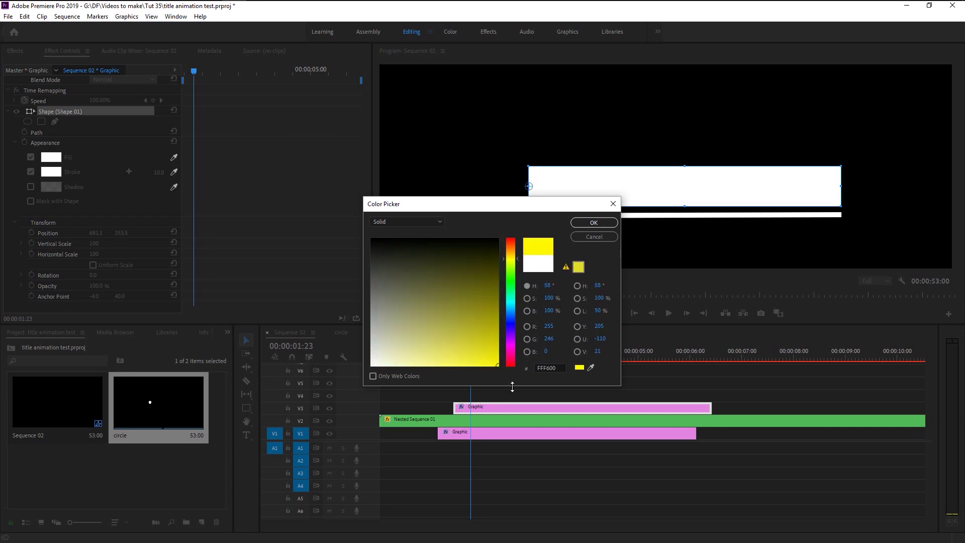
pyautogui.click(593, 222)
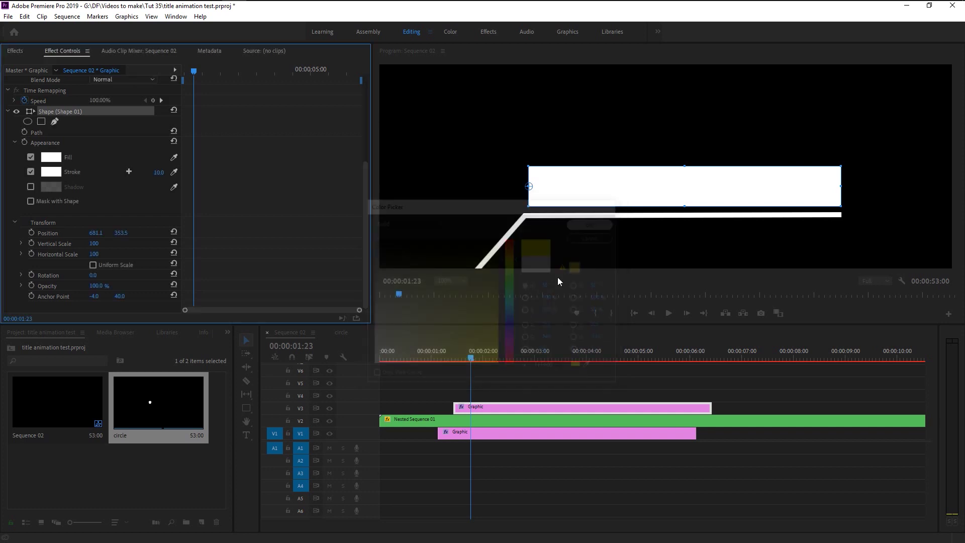
# Step: Remove the white stroke, raise the yellow bar slightly, and return to 00:00:01:15
pyautogui.click(30, 172)
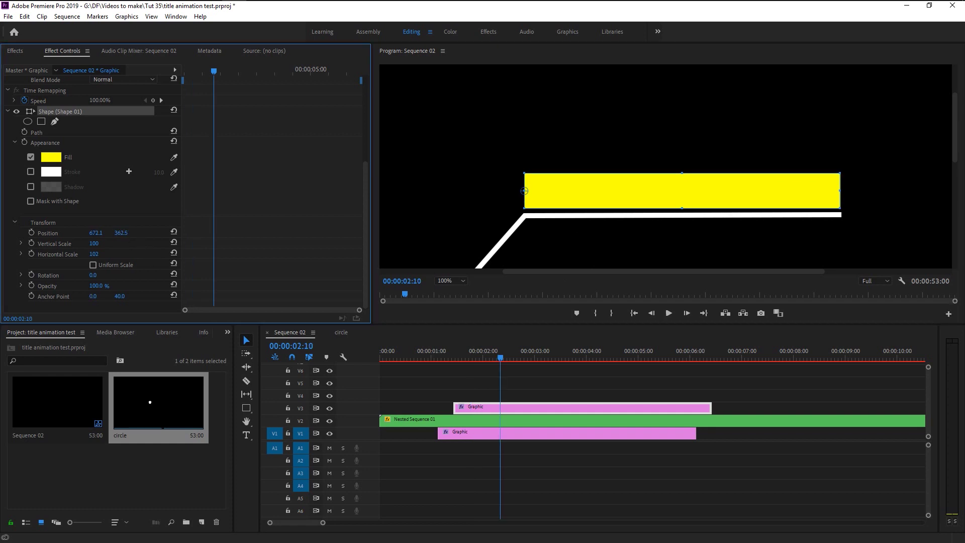
pyautogui.moveTo(121, 233); pyautogui.dragTo(119, 233)
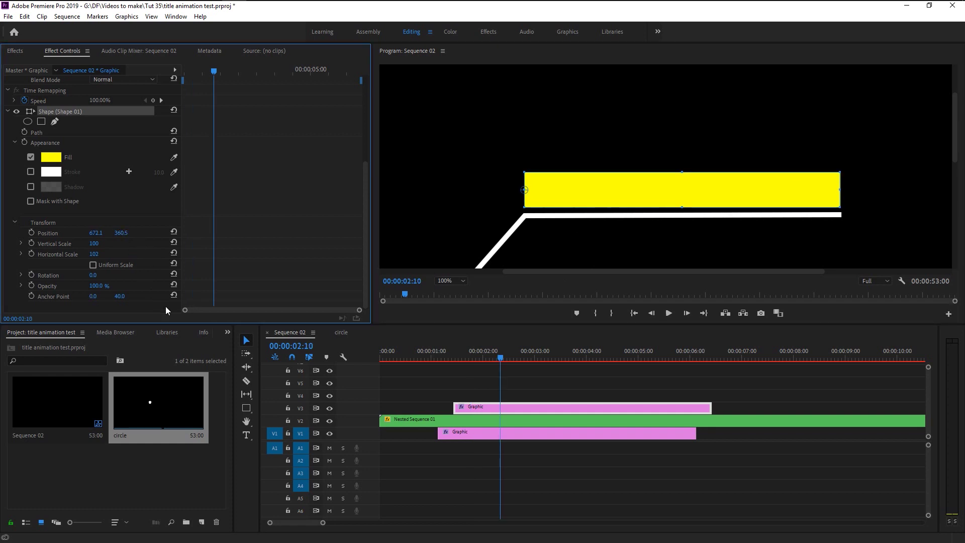
pyautogui.moveTo(480, 360); pyautogui.dragTo(450, 360)
# Step: Keyframe Horizontal Scale from 0 at 00:00:01:11 to 102 one frame later
pyautogui.moveTo(481, 408); pyautogui.dragTo(478, 408)
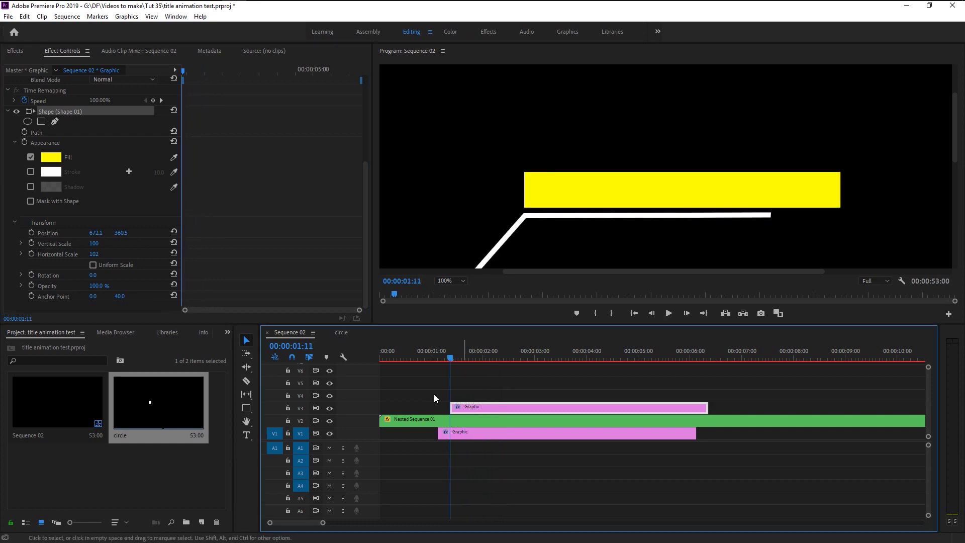
pyautogui.click(183, 74)
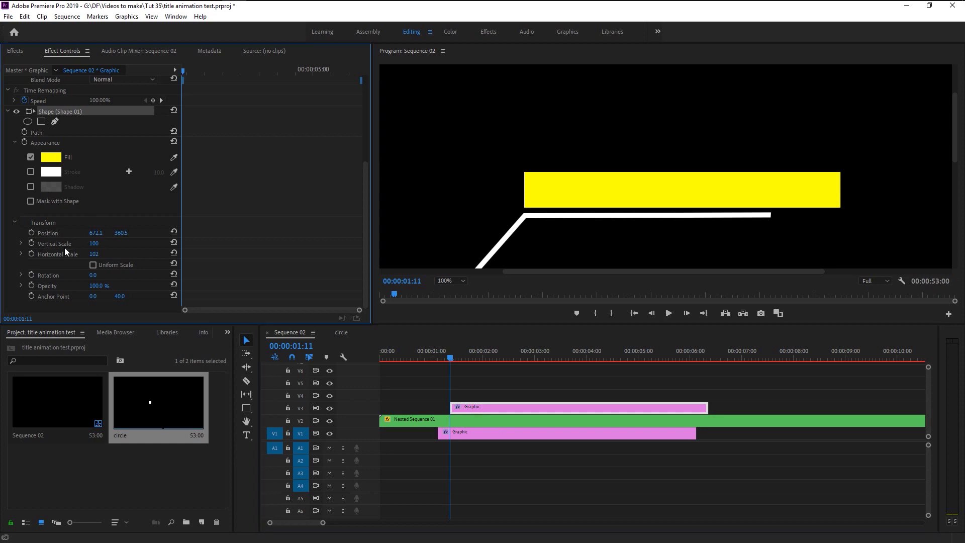
pyautogui.click(29, 255)
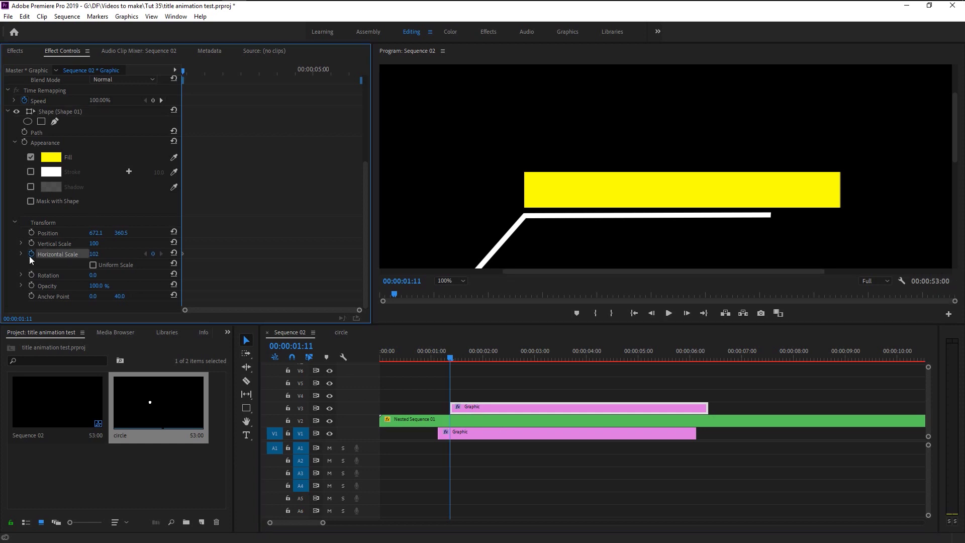
pyautogui.click(97, 254)
pyautogui.write('0')
pyautogui.press('Return')
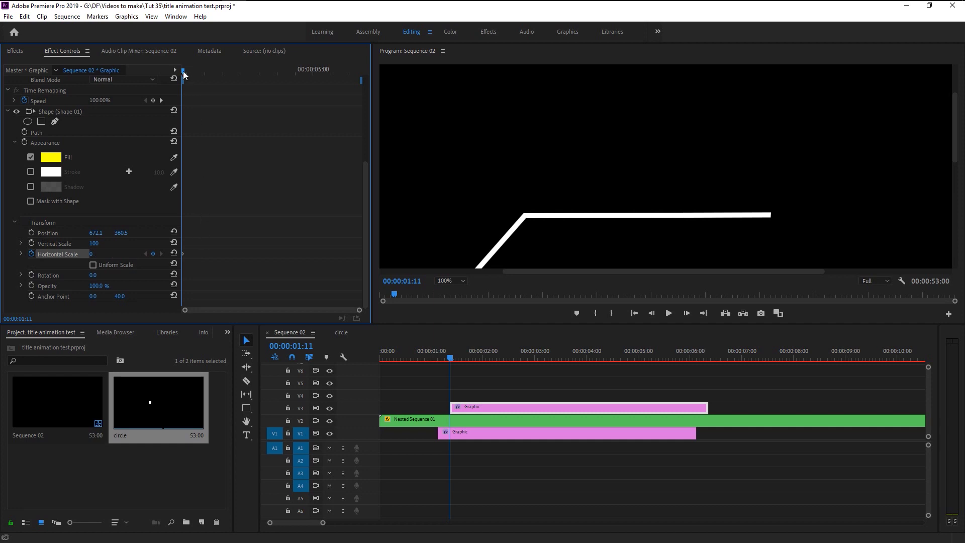
pyautogui.moveTo(359, 310); pyautogui.dragTo(243, 334)
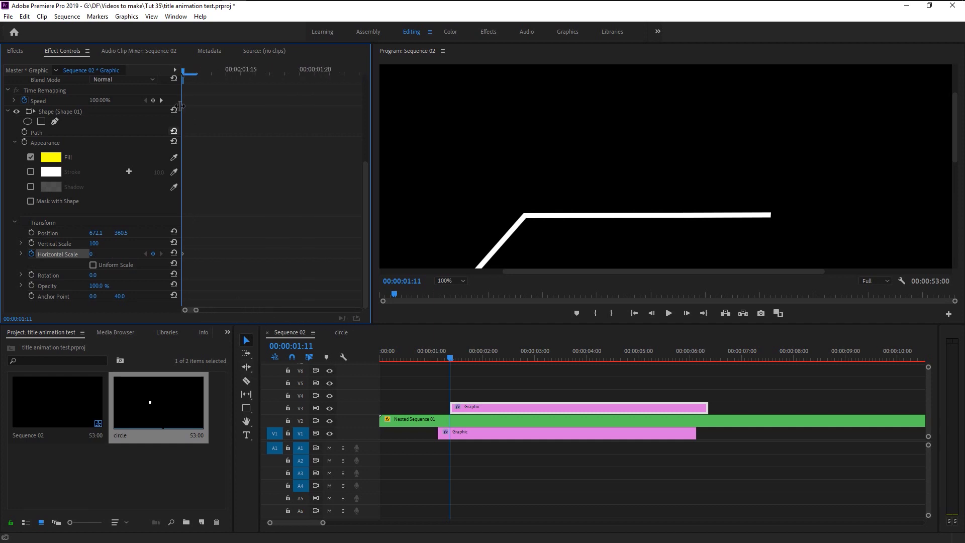
pyautogui.moveTo(183, 75); pyautogui.dragTo(236, 81)
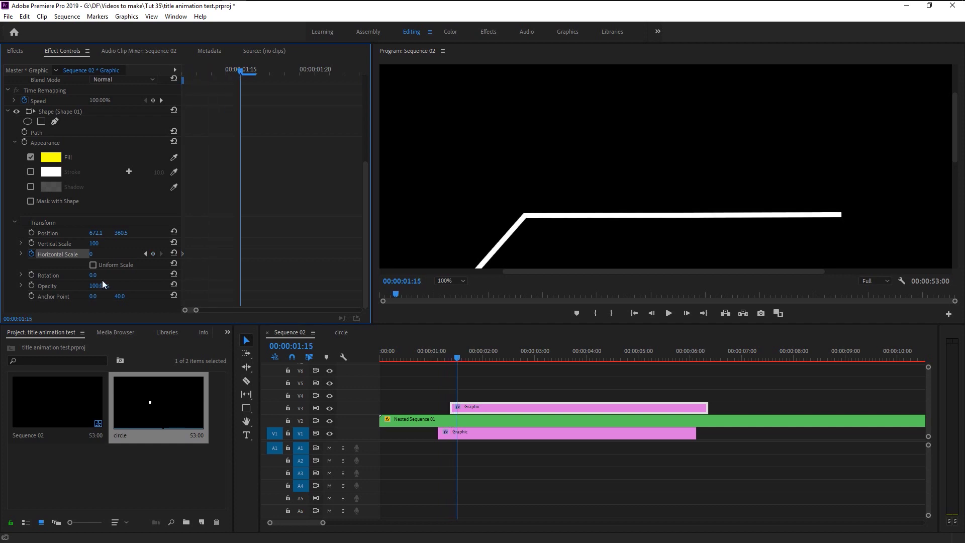
pyautogui.click(101, 254)
pyautogui.write('102')
pyautogui.press('Return')
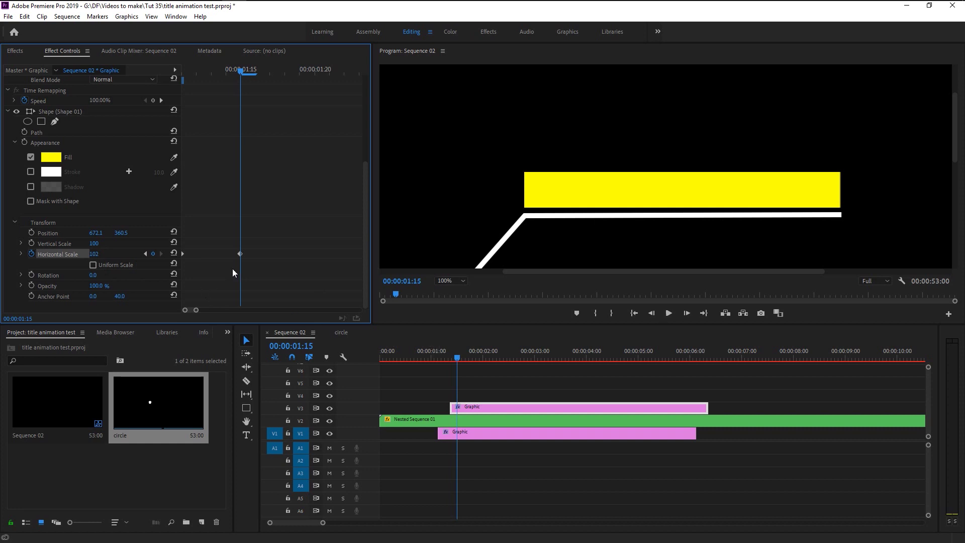
# Step: Apply Ease Out to the Horizontal Scale keyframe and preview the bar growing
pyautogui.moveTo(257, 259); pyautogui.dragTo(182, 221)
pyautogui.rightClick(240, 252)
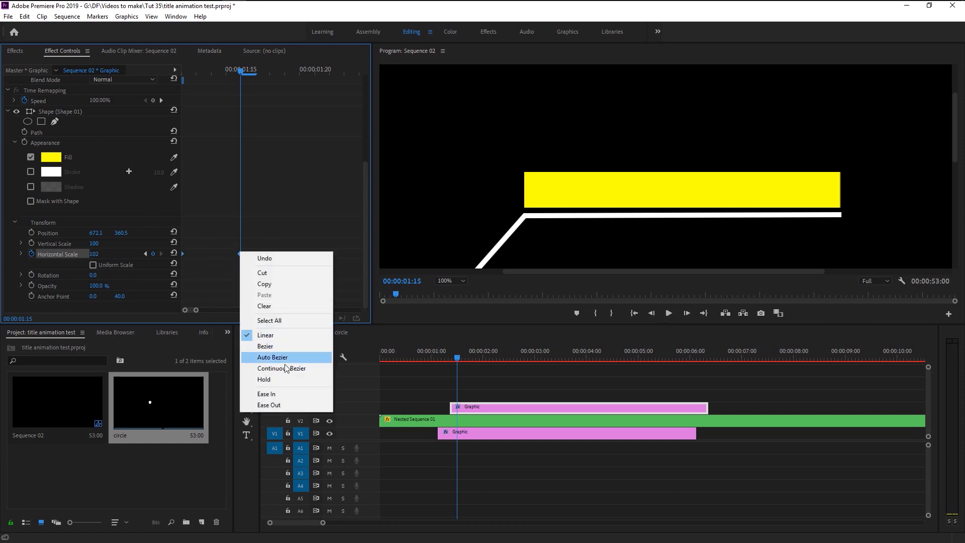
pyautogui.click(285, 405)
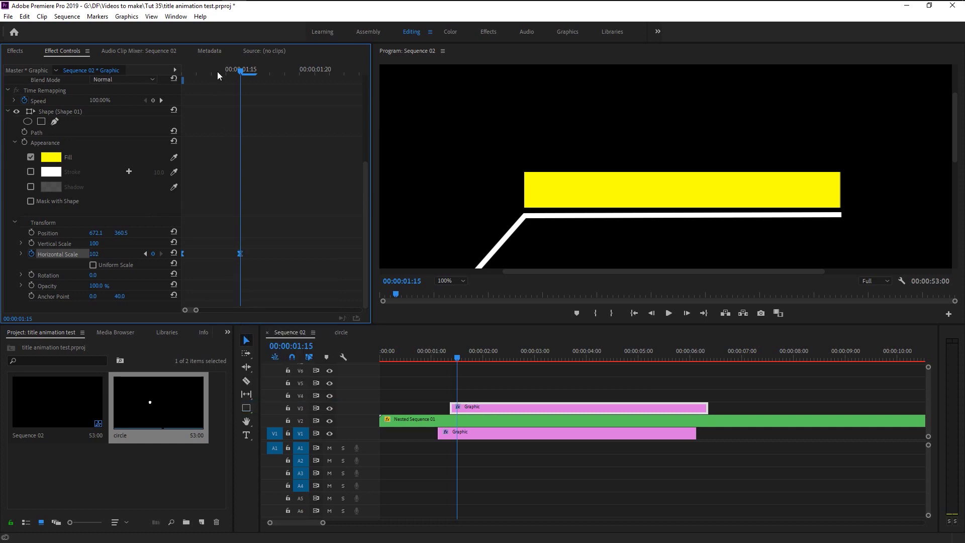
pyautogui.click(444, 355)
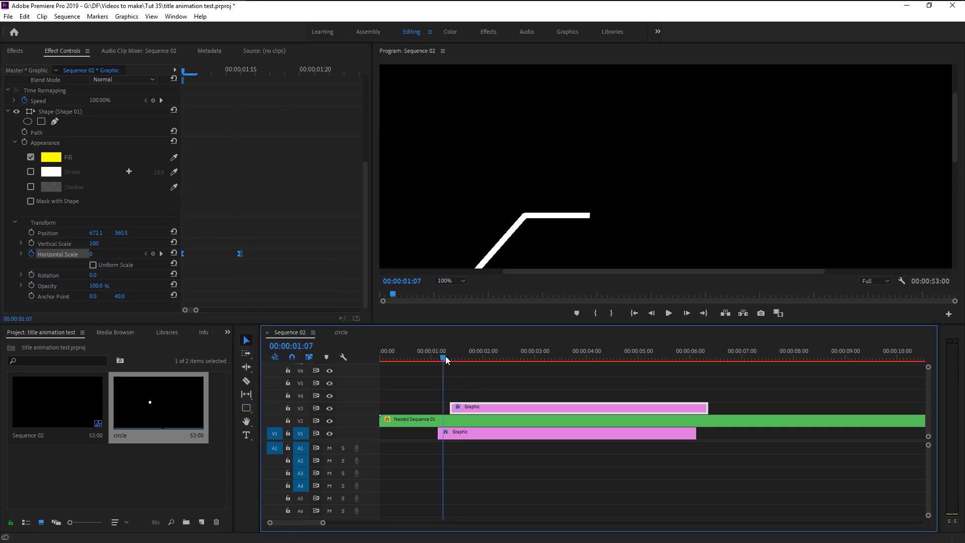
pyautogui.press('space')
pyautogui.click(448, 358)
pyautogui.click(448, 359)
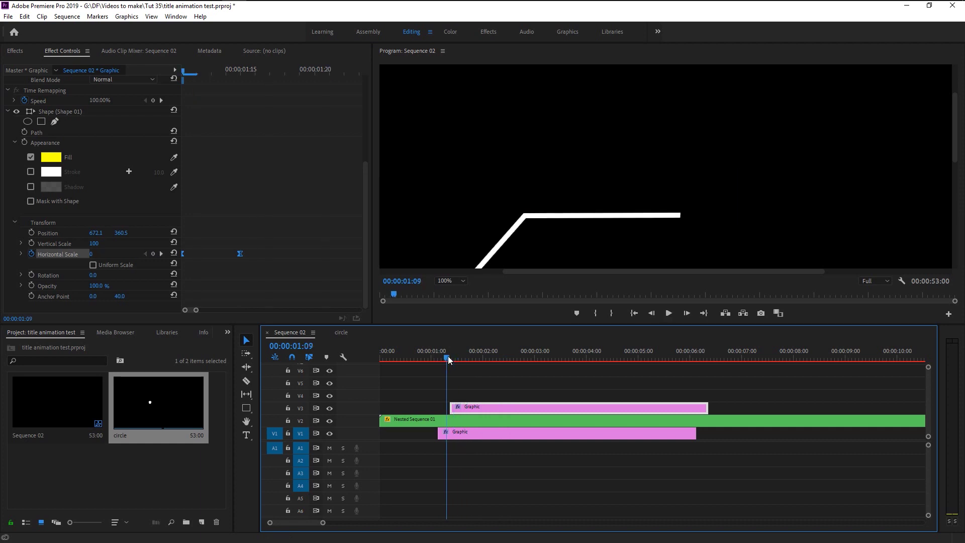
pyautogui.press('space')
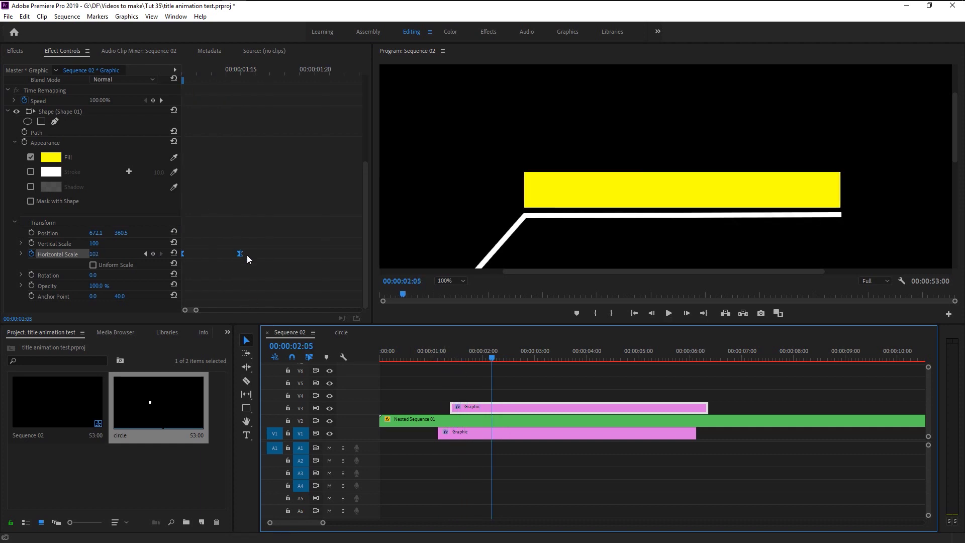
# Step: Drag the end scale keyframe later and replay the revised bar animation
pyautogui.moveTo(240, 254); pyautogui.dragTo(280, 258)
pyautogui.moveTo(215, 68); pyautogui.dragTo(182, 69)
pyautogui.press('space')
# Step: Replay the yellow bar animation from about 00:00:01:09
pyautogui.moveTo(452, 357)
pyautogui.mouseDown()
pyautogui.moveTo(484, 359)
pyautogui.moveTo(447, 358)
pyautogui.mouseUp()
pyautogui.press('space')
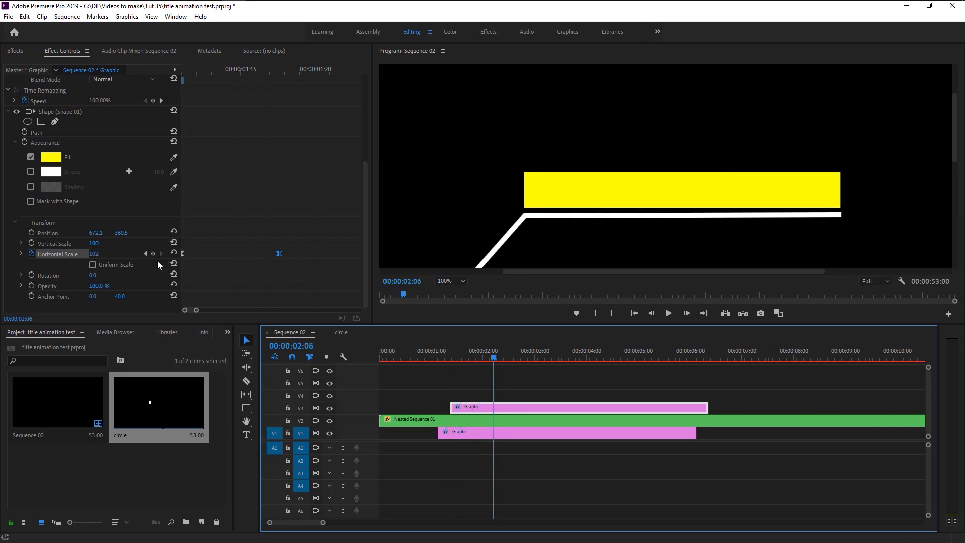
pyautogui.press('space')
pyautogui.click(444, 356)
pyautogui.press('space')
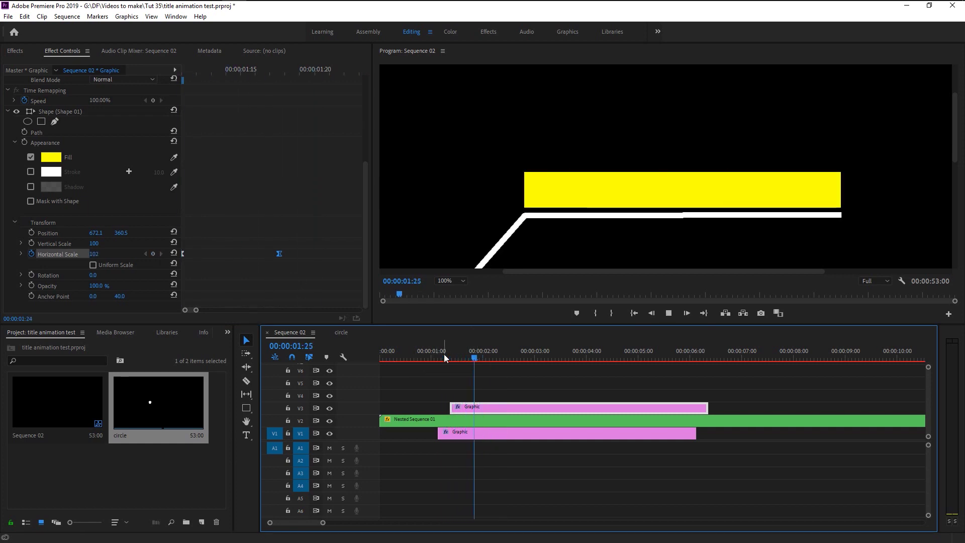
# Step: Start a new text box in the Program monitor just above the yellow bar
pyautogui.click(518, 446)
pyautogui.click(247, 435)
pyautogui.click(550, 147)
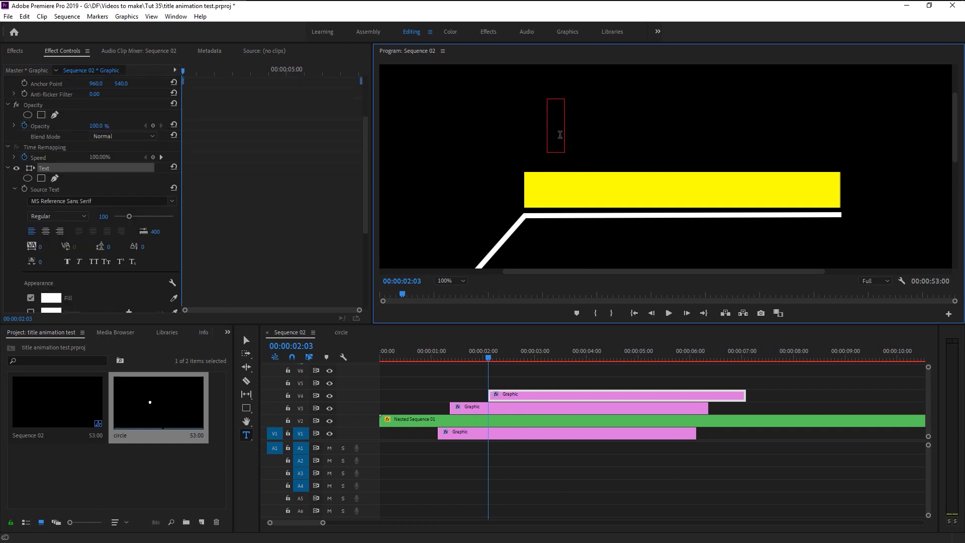
# Step: Type 'Gentle PSD' and move the text onto the yellow bar
pyautogui.write('Gentle')
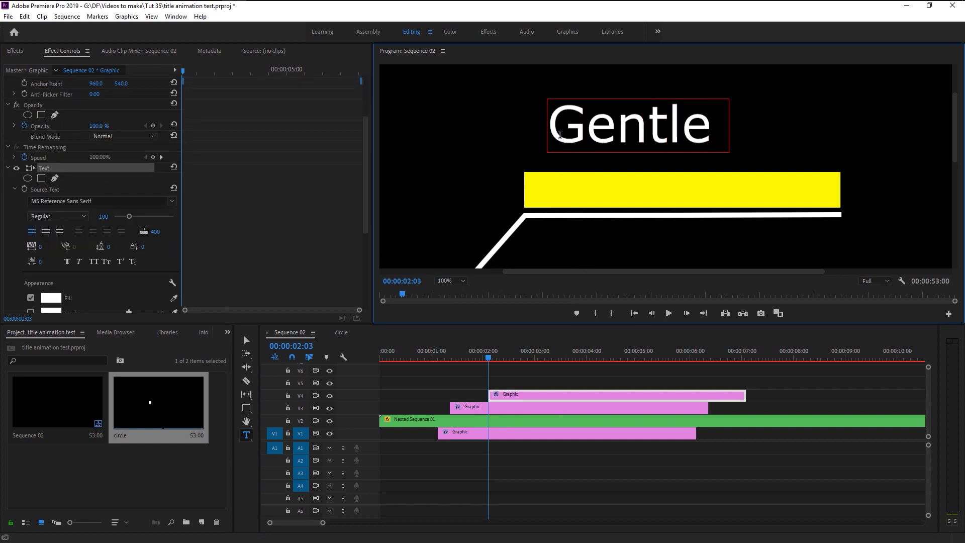
pyautogui.write(' PSD')
pyautogui.press('Escape')
pyautogui.click(631, 129)
pyautogui.press('v')
pyautogui.moveTo(656, 160); pyautogui.dragTo(656, 193)
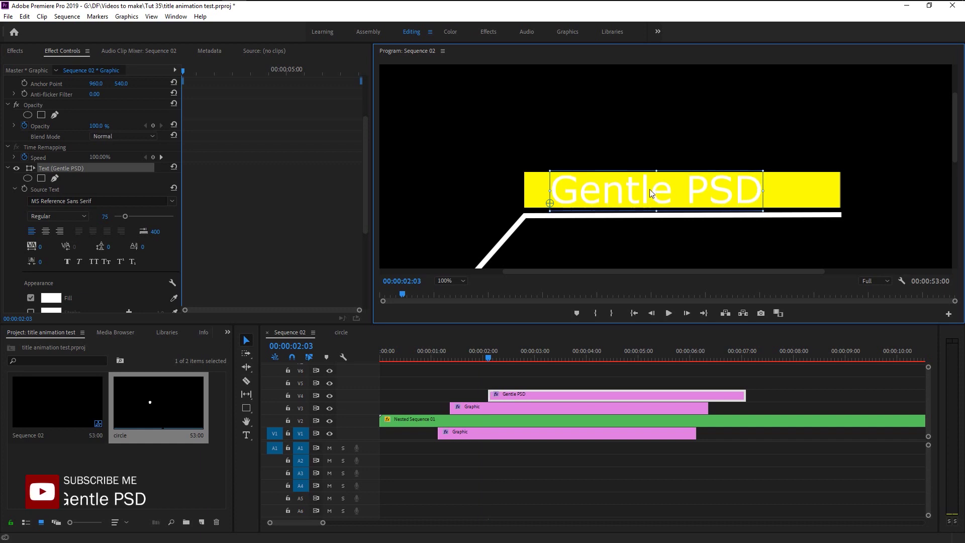
# Step: Style the title as All Caps, Nexa Bold, with a black fill
pyautogui.click(93, 264)
pyautogui.scroll(-1, 89, 274)
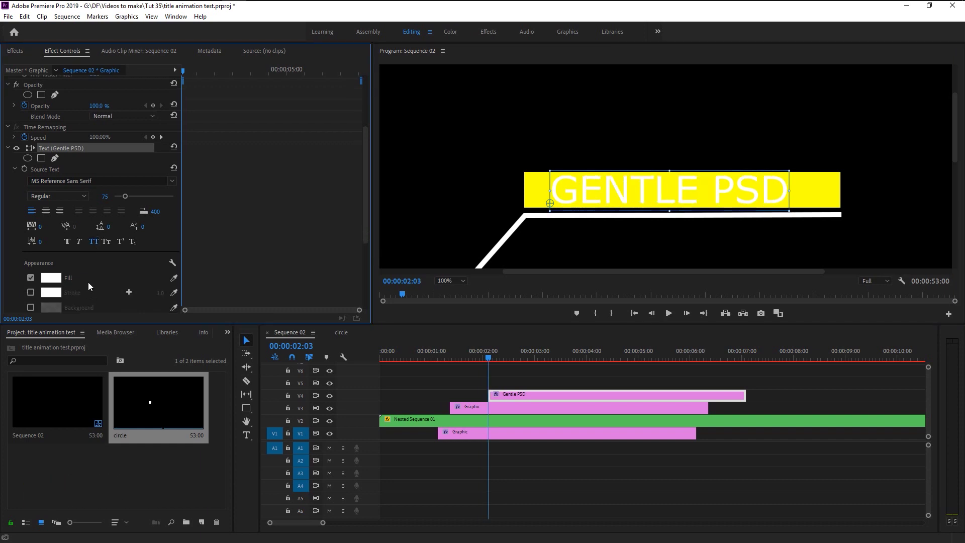
pyautogui.click(93, 181)
pyautogui.write('nexa')
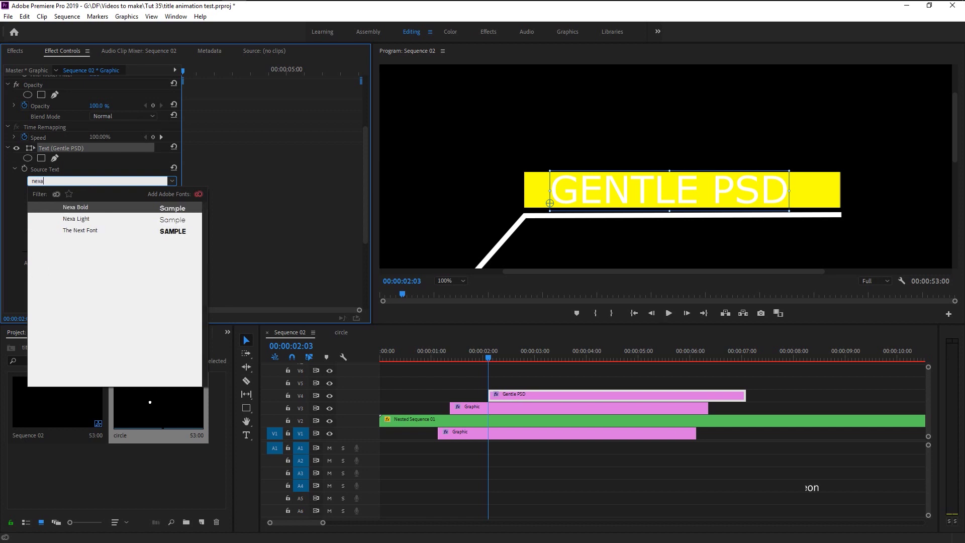
pyautogui.click(89, 207)
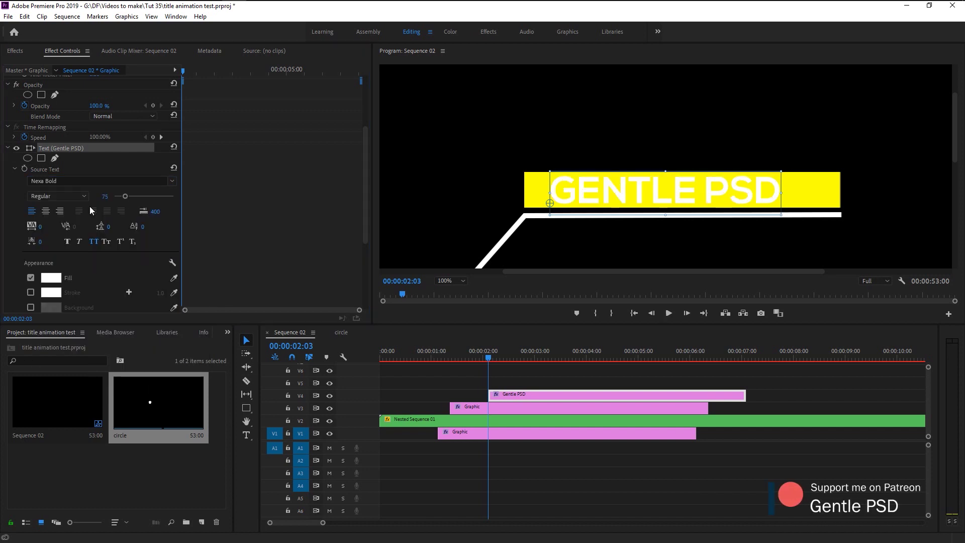
pyautogui.scroll(-2, 73, 262)
pyautogui.click(51, 237)
pyautogui.click(377, 359)
pyautogui.click(596, 220)
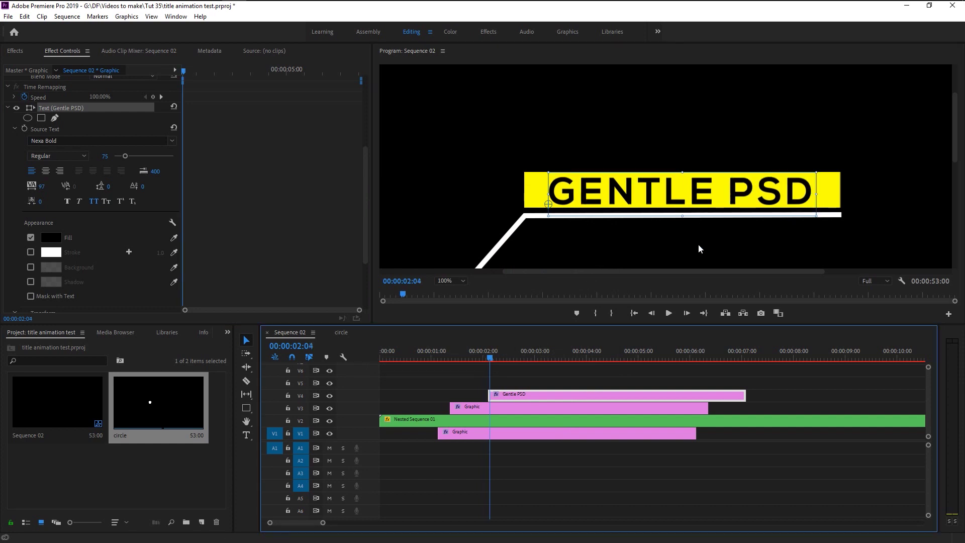
# Step: Align the title clip's start with the bar at 00:00:01:10 and scrub to check it
pyautogui.click(506, 397)
pyautogui.moveTo(506, 397); pyautogui.dragTo(457, 360)
pyautogui.moveTo(448, 351); pyautogui.dragTo(460, 358)
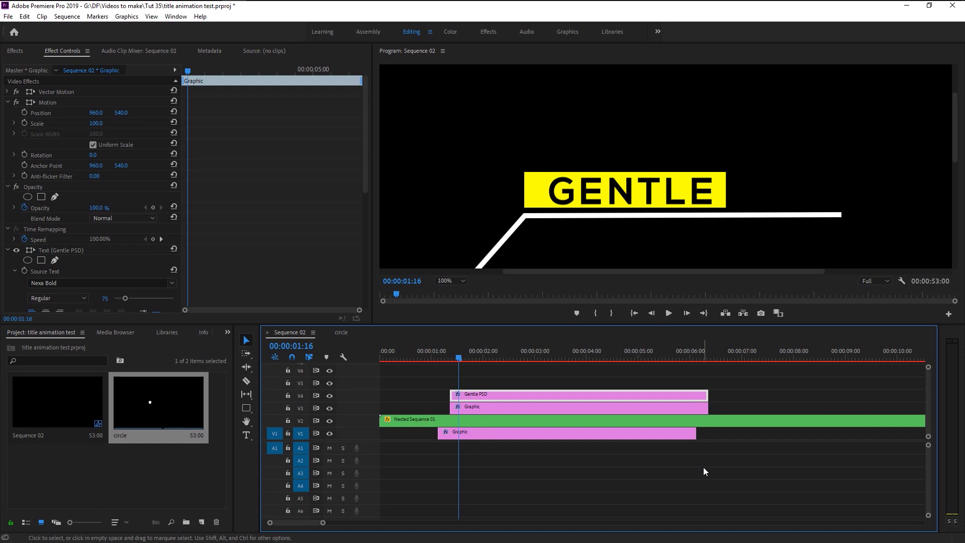
# Step: Shift all clips up one track and create a 1920×1080 grey 656565 colour matte
pyautogui.moveTo(703, 472); pyautogui.dragTo(653, 390)
pyautogui.click(508, 453)
pyautogui.click(201, 522)
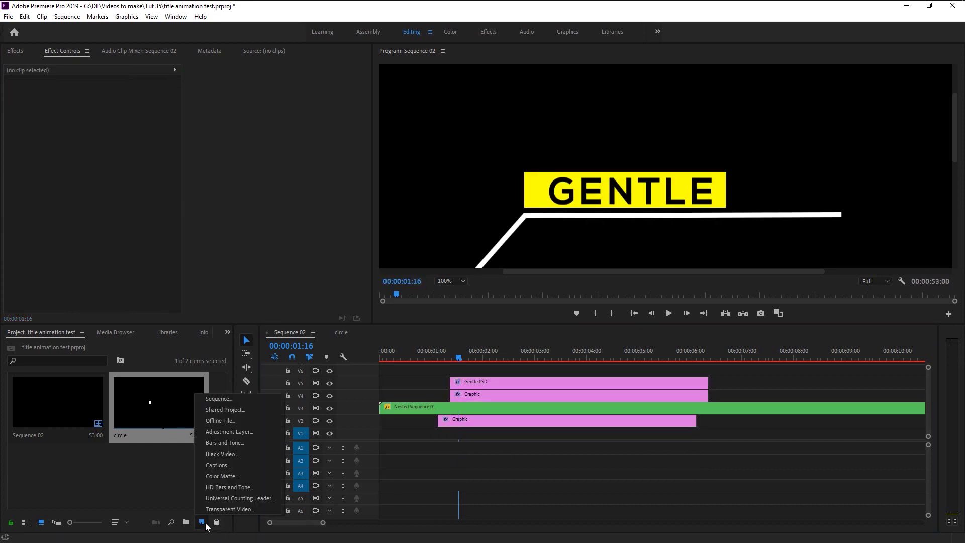
pyautogui.click(237, 478)
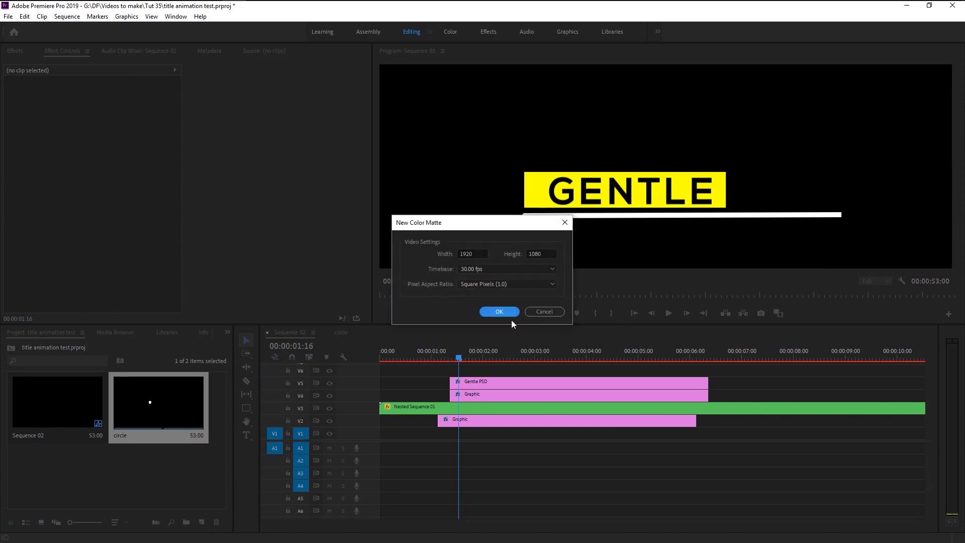
pyautogui.click(507, 315)
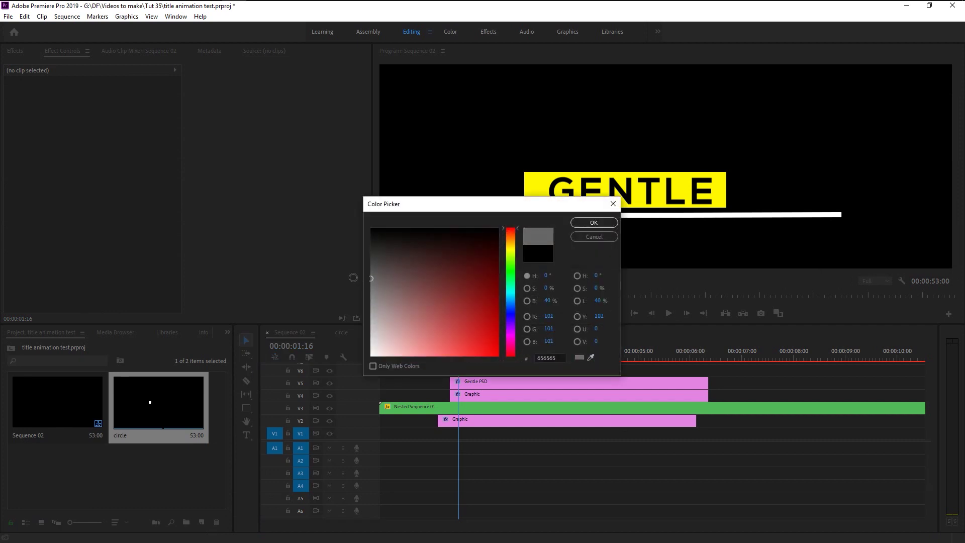
pyautogui.click(603, 222)
pyautogui.click(460, 293)
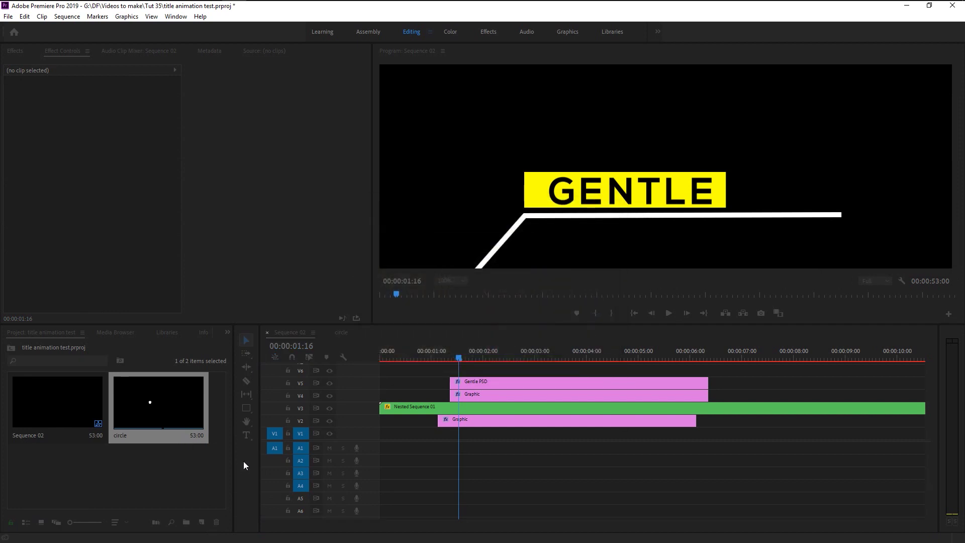
# Step: Place the grey matte on V1, stretch it across the whole animation, and preview
pyautogui.moveTo(189, 399); pyautogui.dragTo(389, 433)
pyautogui.click(432, 435)
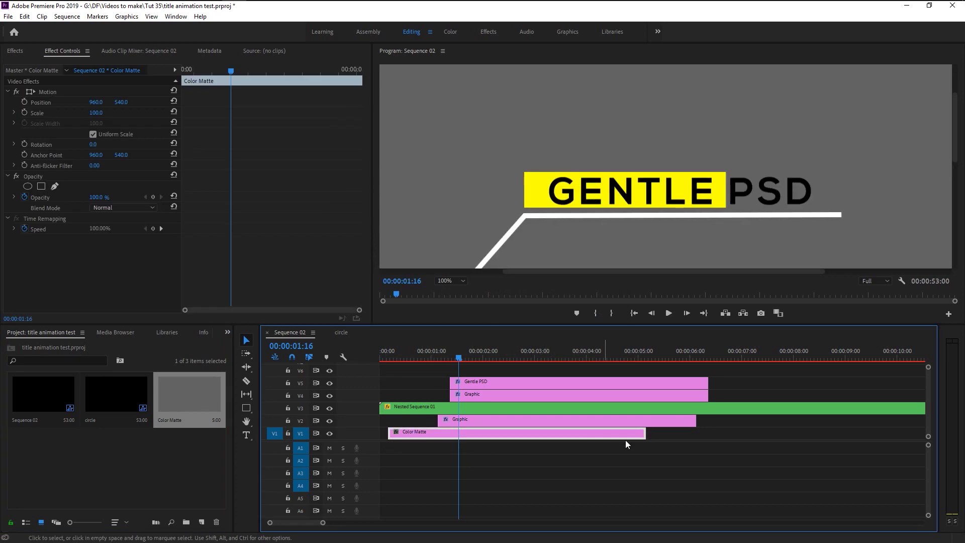
pyautogui.moveTo(638, 436); pyautogui.dragTo(798, 437)
pyautogui.moveTo(386, 436); pyautogui.dragTo(381, 436)
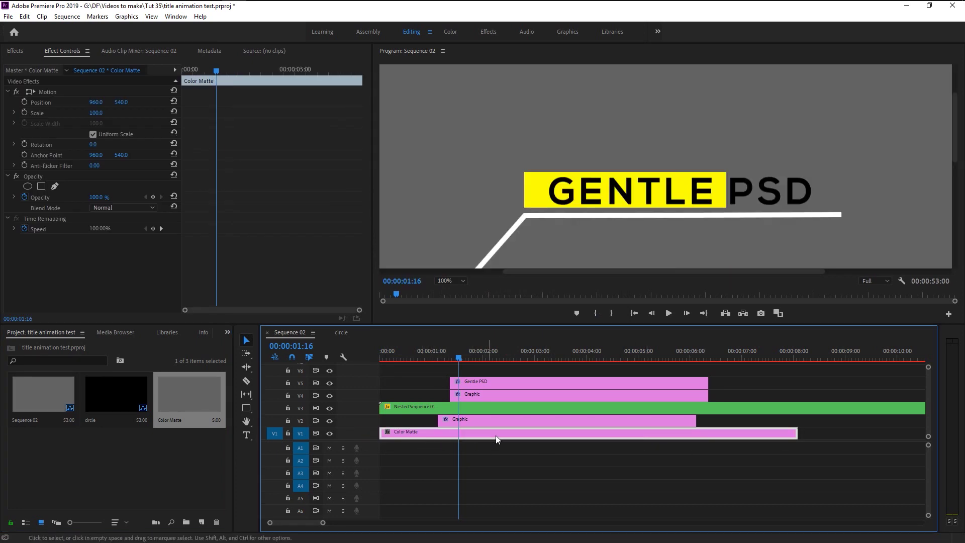
pyautogui.click(452, 354)
pyautogui.press('space')
pyautogui.press('space')
# Step: Add a rectangle mask to the Gentle PSD text and fit it around the title
pyautogui.click(470, 383)
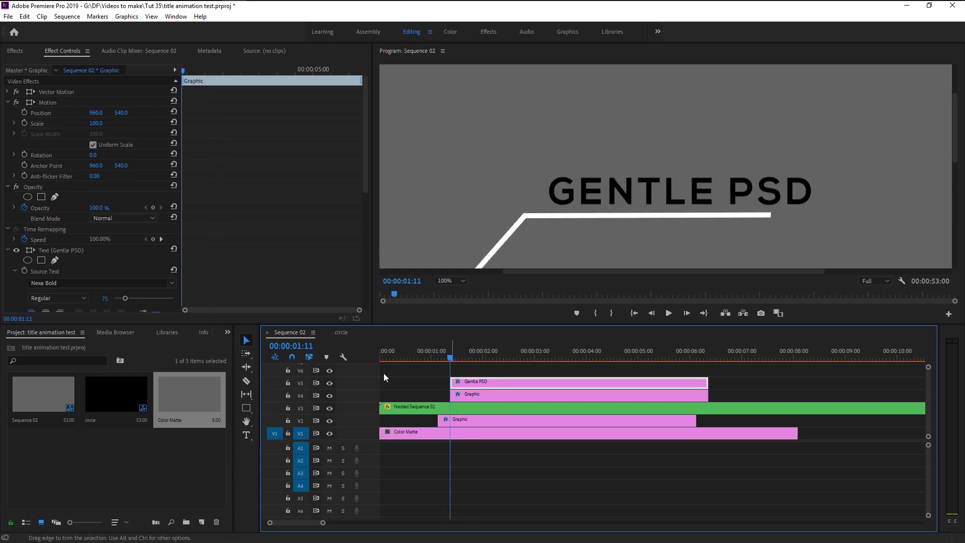
pyautogui.scroll(-3, 47, 195)
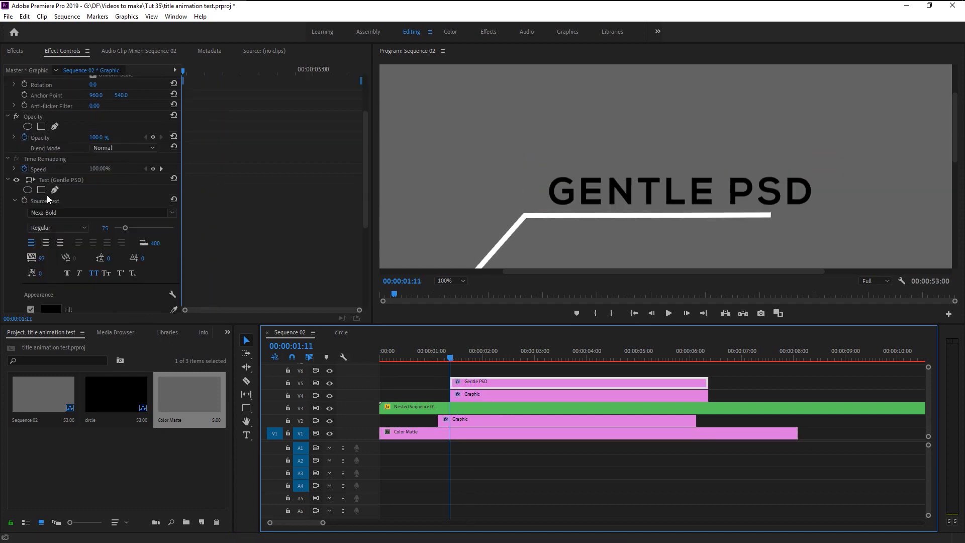
pyautogui.click(41, 189)
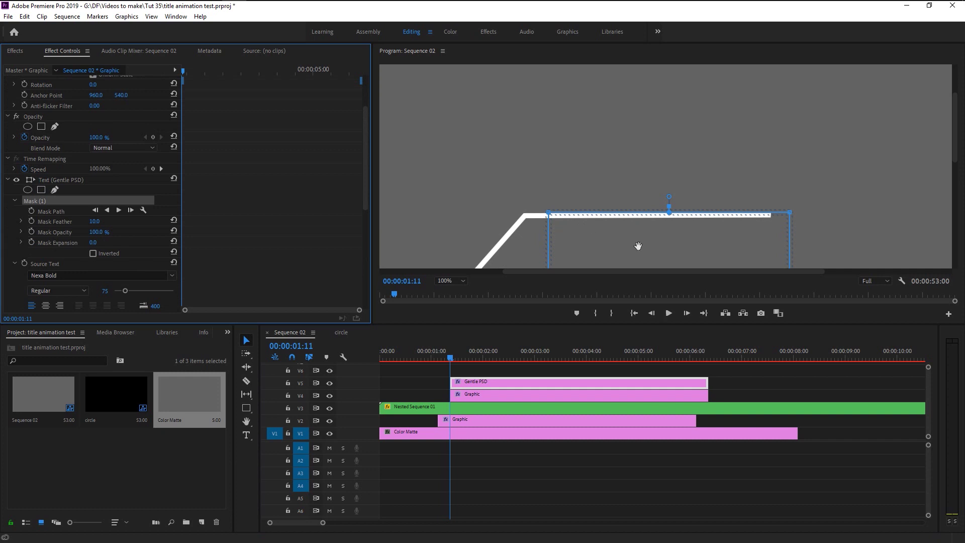
pyautogui.moveTo(637, 247); pyautogui.dragTo(627, 140)
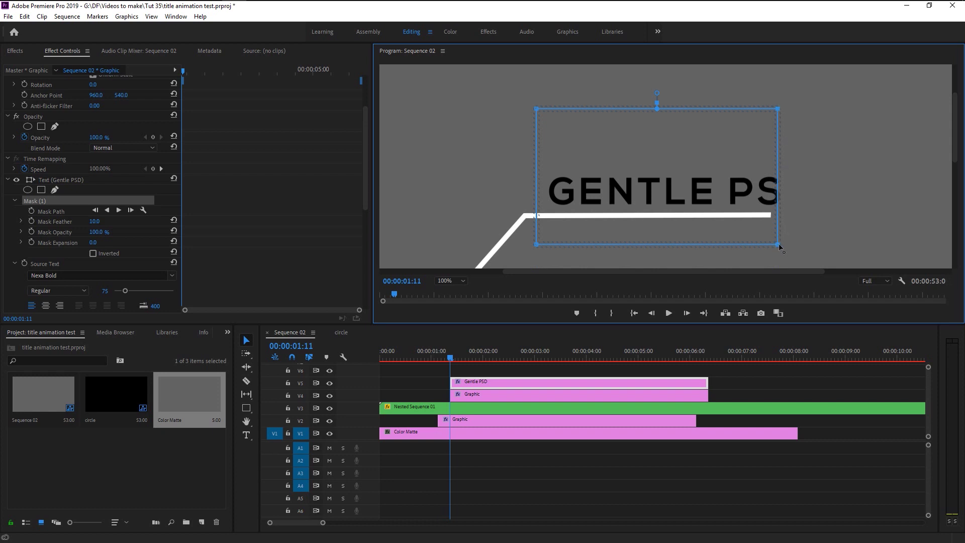
pyautogui.moveTo(779, 246); pyautogui.dragTo(823, 244)
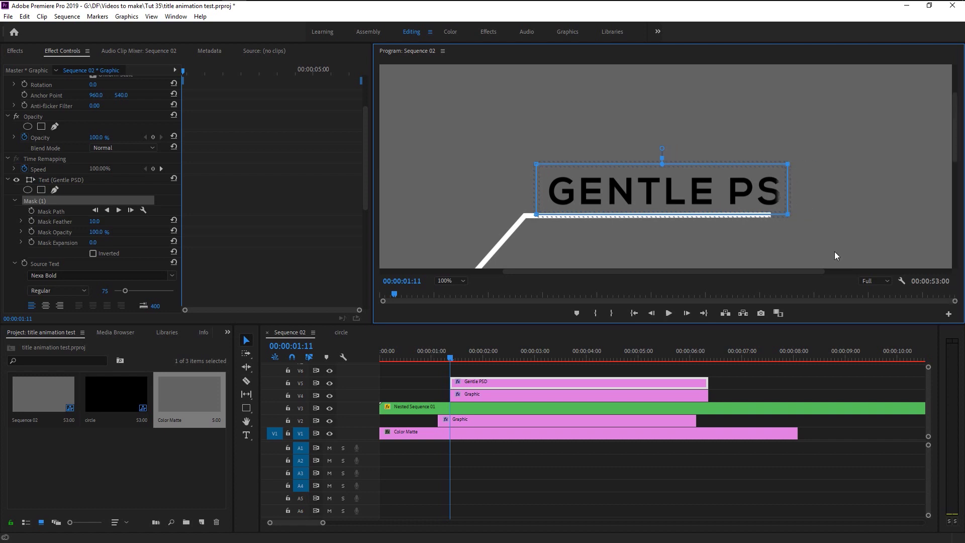
pyautogui.press('BackSpace')
pyautogui.press('BackSpace')
pyautogui.press('BackSpace')
pyautogui.press('BackSpace')
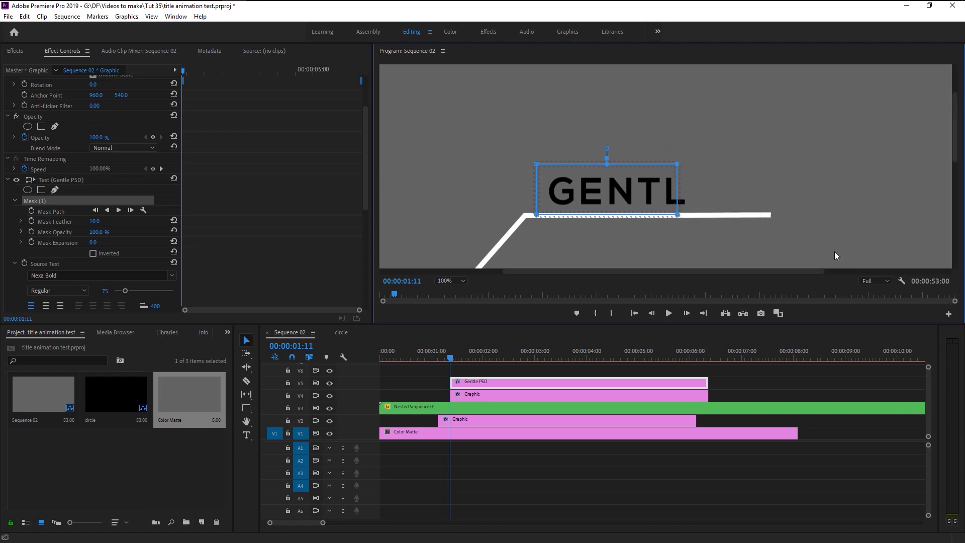
pyautogui.press('BackSpace')
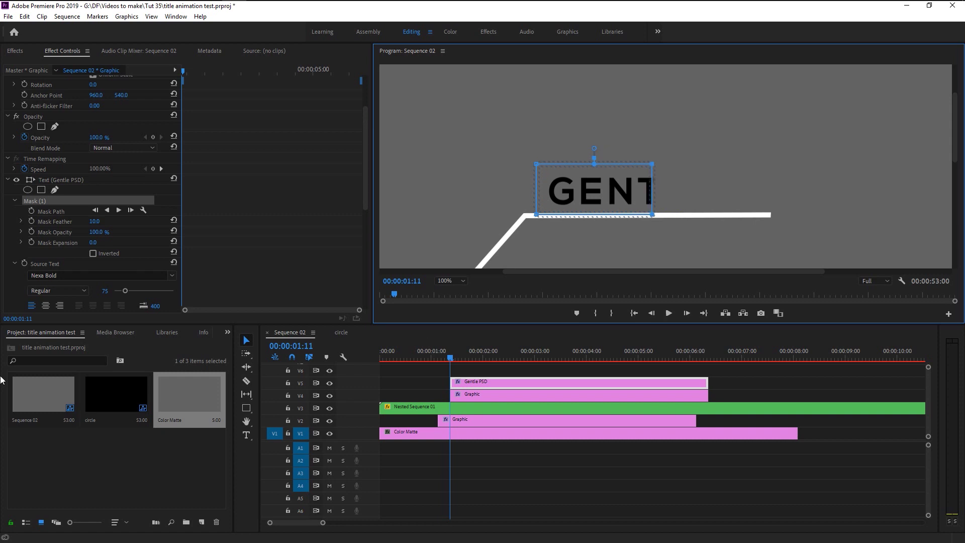
# Step: Set Mask Feather to 6.0 and narrow the mask until the title is hidden
pyautogui.click(91, 224)
pyautogui.moveTo(93, 221); pyautogui.dragTo(96, 221)
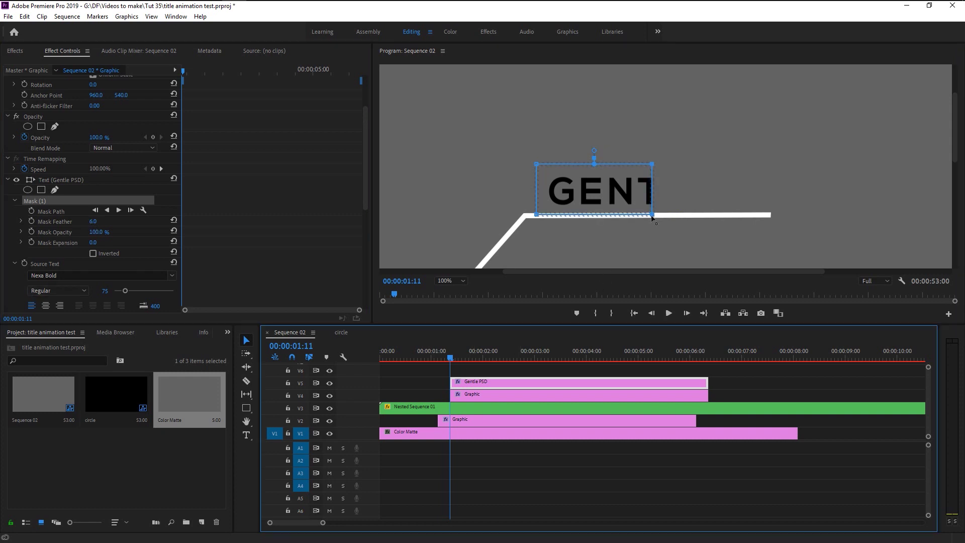
pyautogui.click(657, 194)
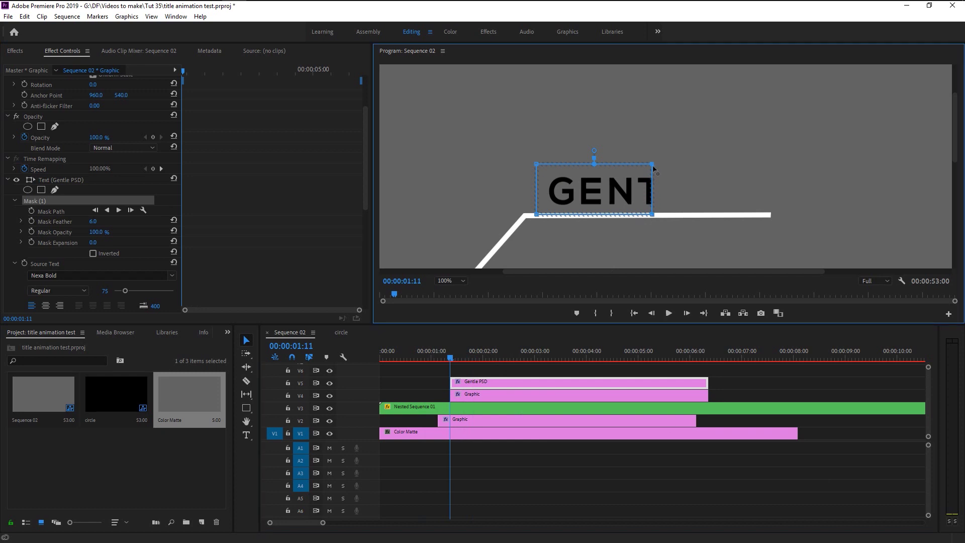
pyautogui.moveTo(652, 164); pyautogui.dragTo(547, 164)
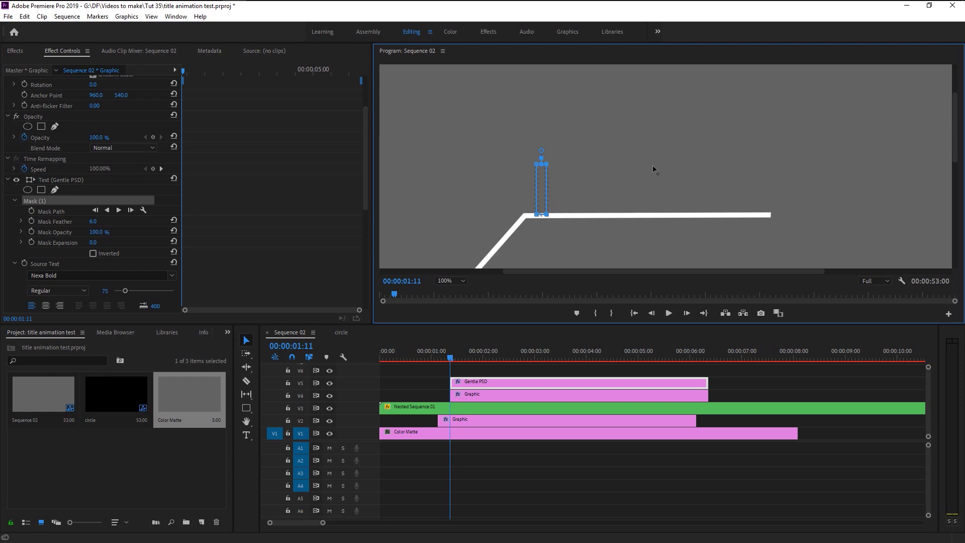
# Step: Keyframe the GENTLE PSD mask path and widen the mask later so the text wipes in
pyautogui.click(31, 212)
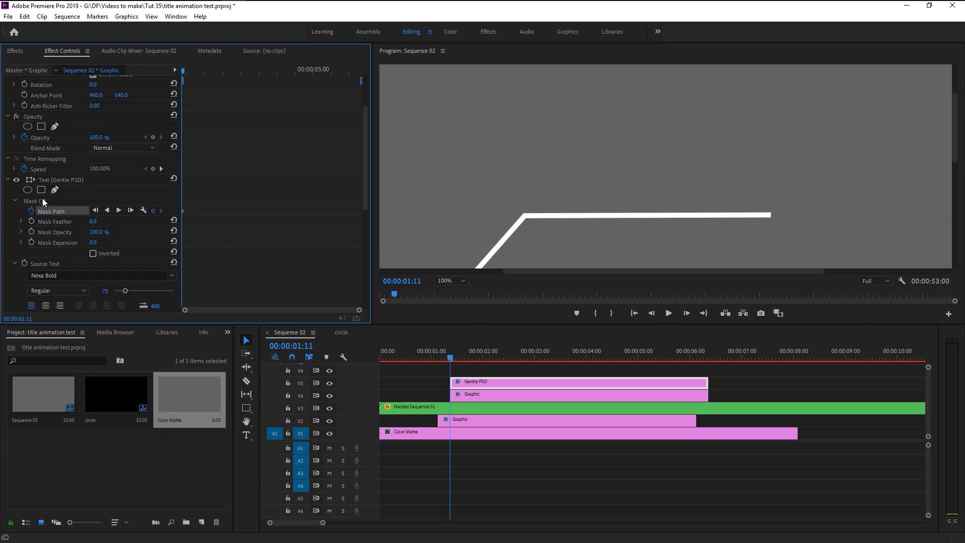
pyautogui.click(43, 200)
pyautogui.moveTo(358, 311); pyautogui.dragTo(196, 309)
pyautogui.moveTo(182, 71); pyautogui.dragTo(298, 70)
pyautogui.click(550, 217)
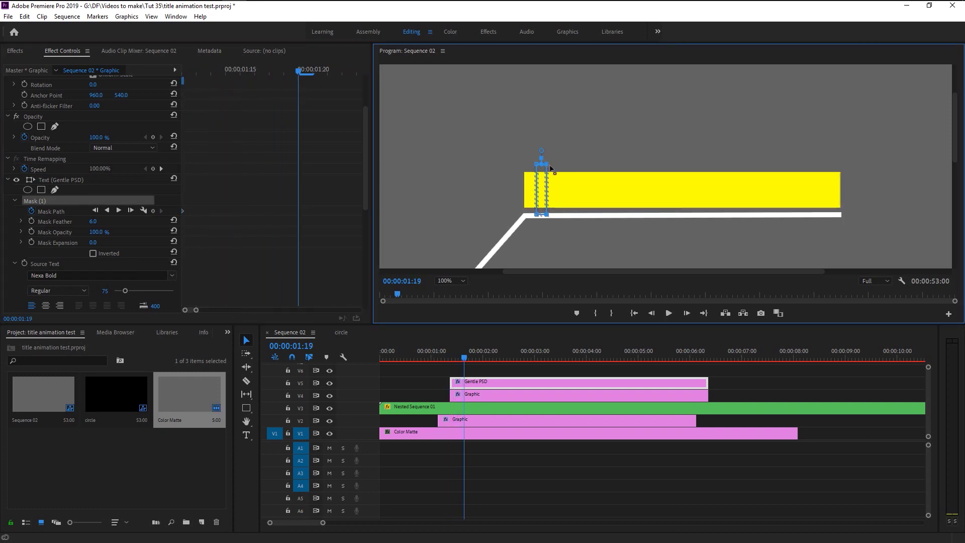
pyautogui.moveTo(546, 189); pyautogui.dragTo(841, 189)
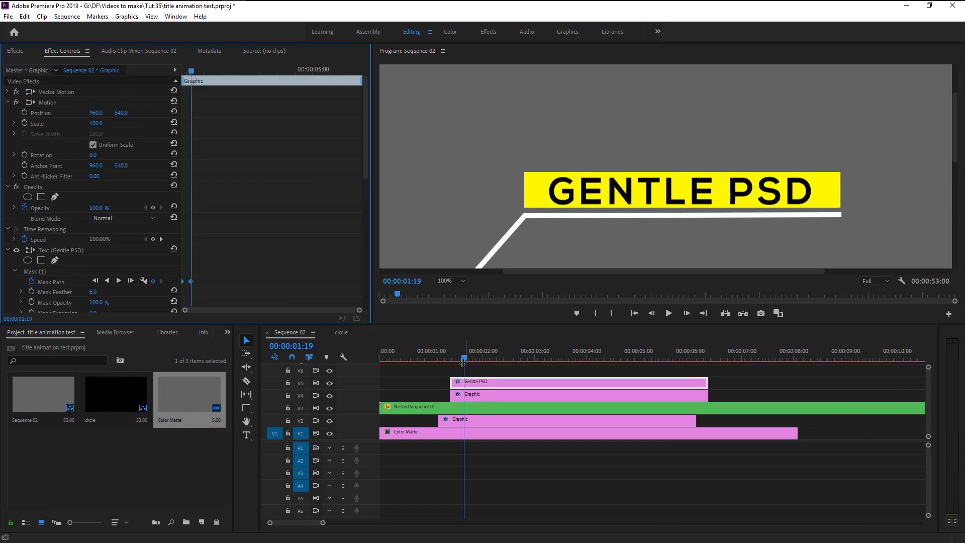
pyautogui.moveTo(458, 362); pyautogui.dragTo(452, 364)
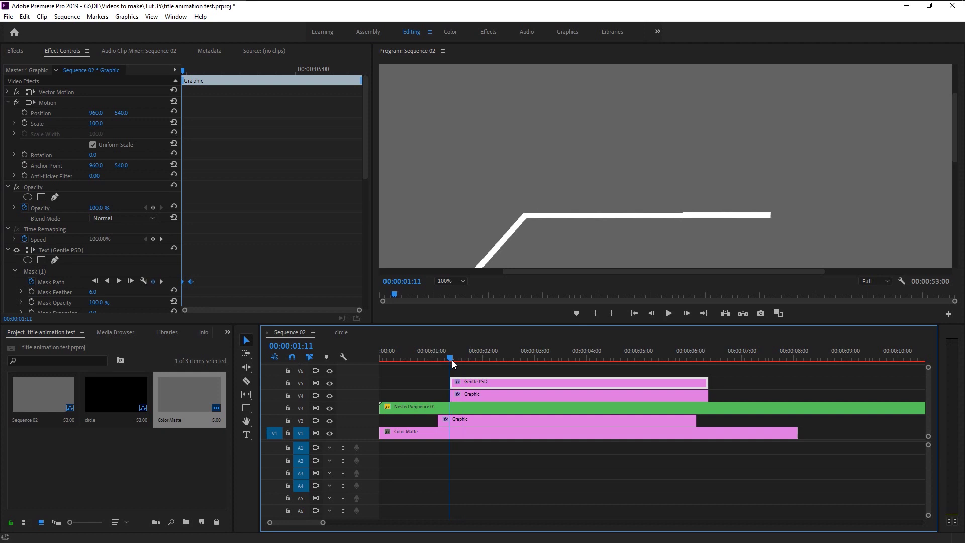
pyautogui.press('space')
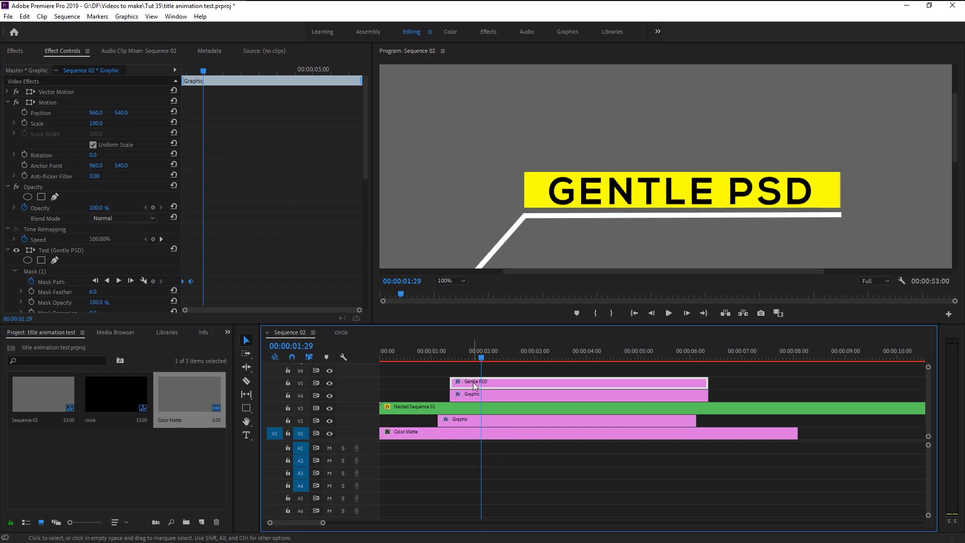
# Step: Delay the GENTLE PSD text clip by 8 frames and preview the revised timing
pyautogui.moveTo(485, 386); pyautogui.dragTo(478, 385)
pyautogui.click(442, 353)
pyautogui.press('space')
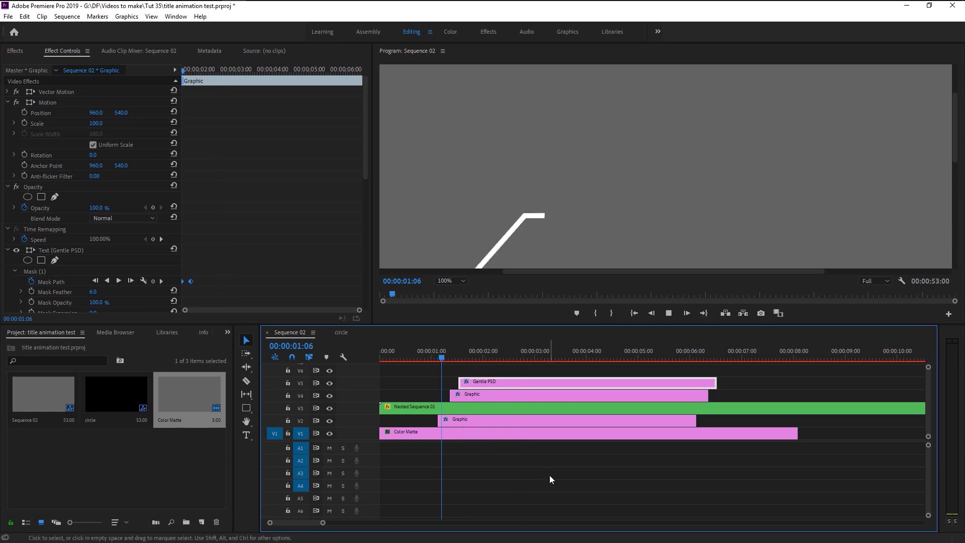
pyautogui.moveTo(469, 359); pyautogui.dragTo(451, 358)
pyautogui.press('space')
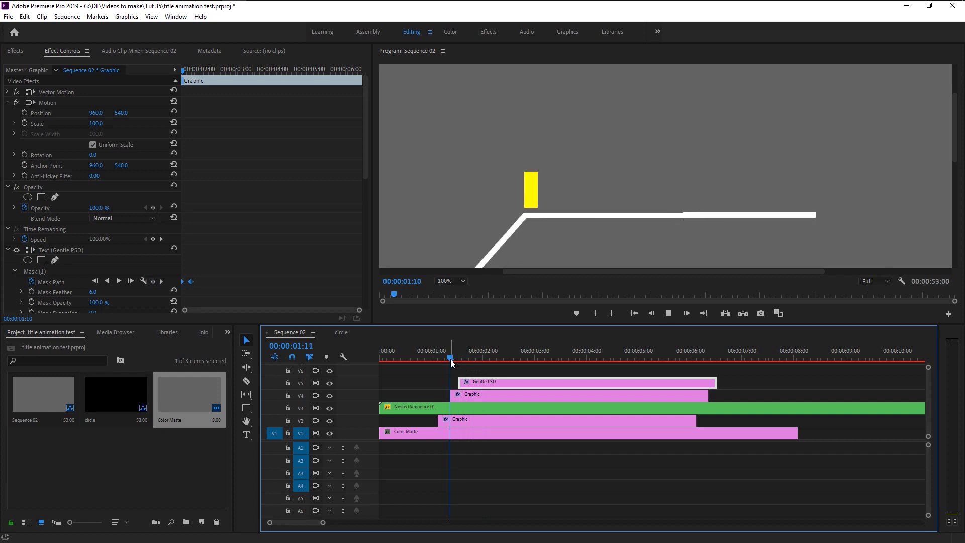
pyautogui.press('space')
# Step: Duplicate the yellow bar and GENTLE PSD text clips two tracks higher
pyautogui.click(583, 397)
pyautogui.keyDown('shift'); pyautogui.click(581, 387); pyautogui.keyUp('shift')
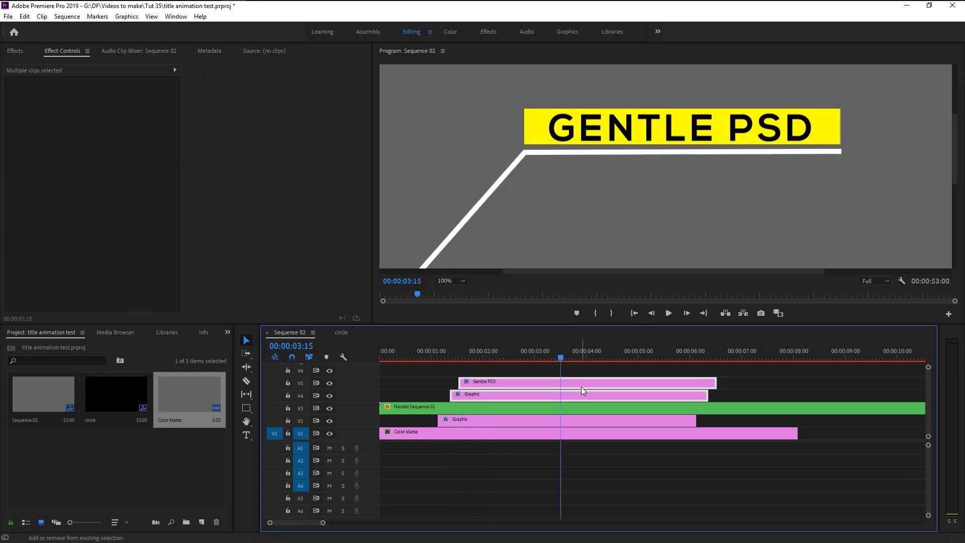
pyautogui.moveTo(599, 382); pyautogui.dragTo(601, 363)
pyautogui.scroll(2, 372, 446)
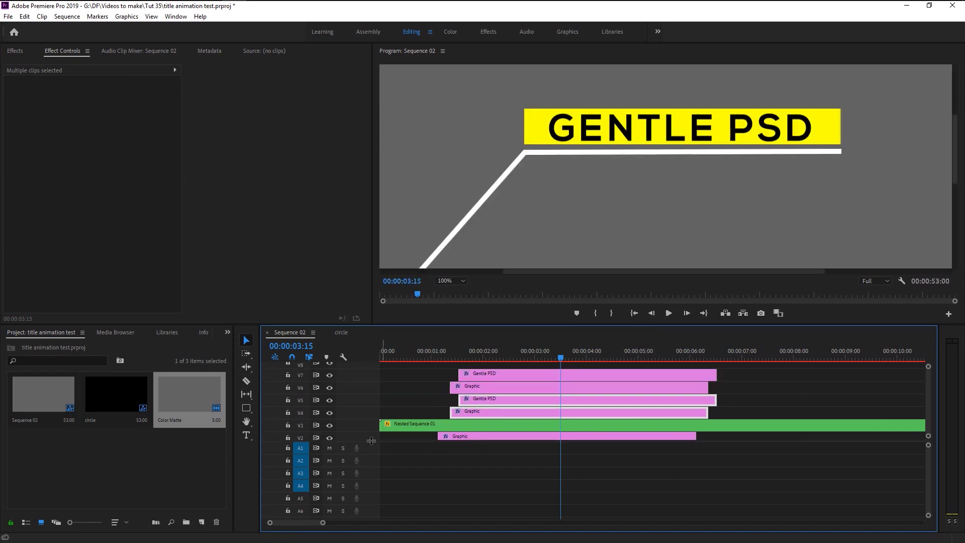
pyautogui.moveTo(372, 442); pyautogui.dragTo(371, 460)
pyautogui.scroll(-1, 927, 402)
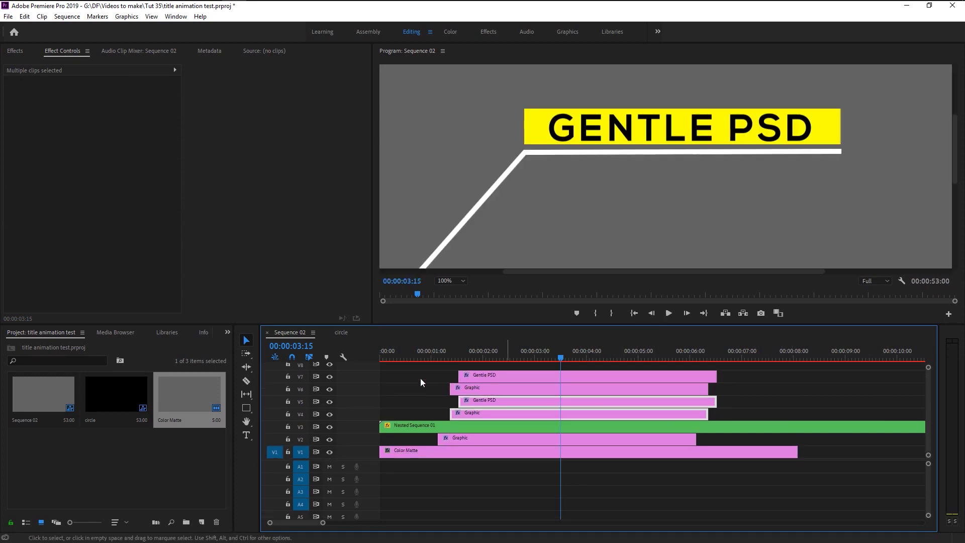
# Step: Nest the two copied clips as Nested Sequence 02
pyautogui.click(463, 389)
pyautogui.keyDown('shift'); pyautogui.click(485, 377); pyautogui.keyUp('shift')
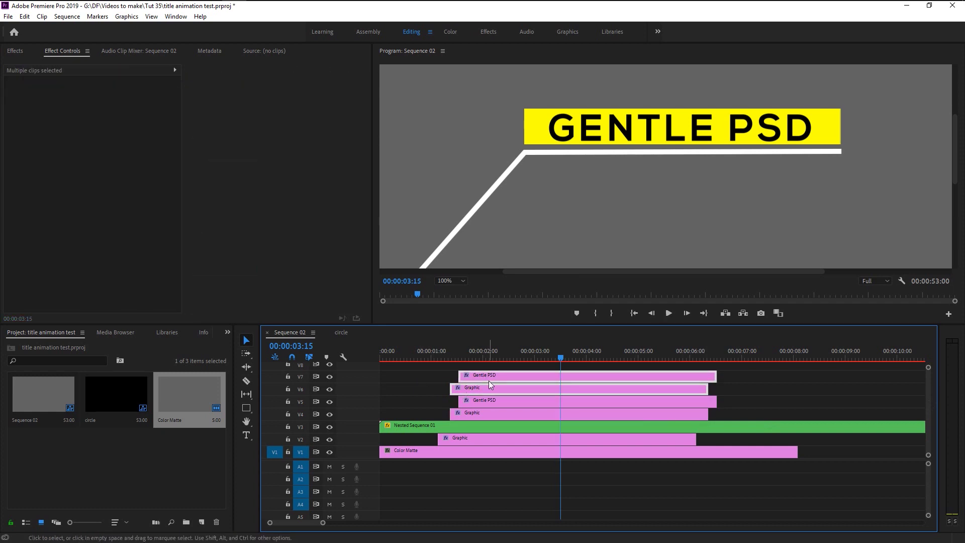
pyautogui.rightClick(491, 385)
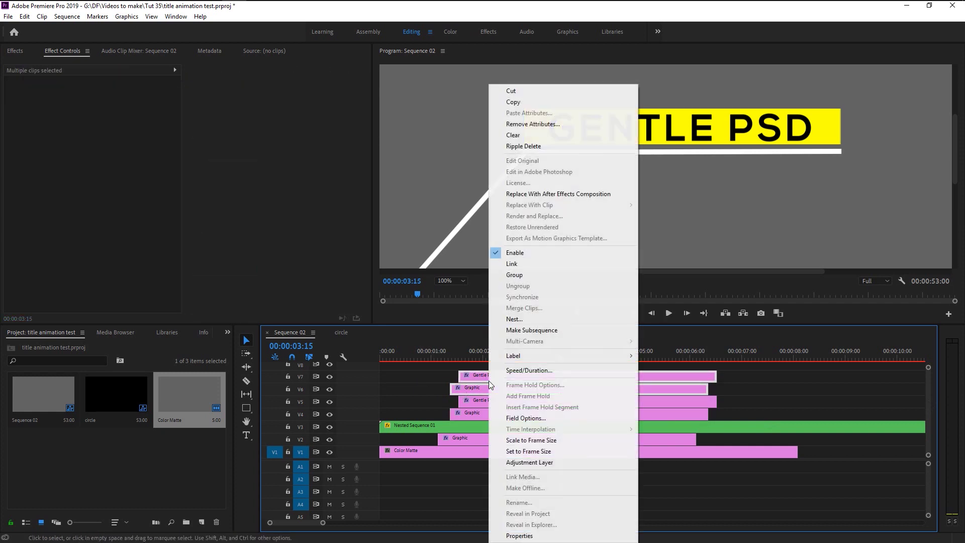
pyautogui.click(534, 319)
pyautogui.click(508, 285)
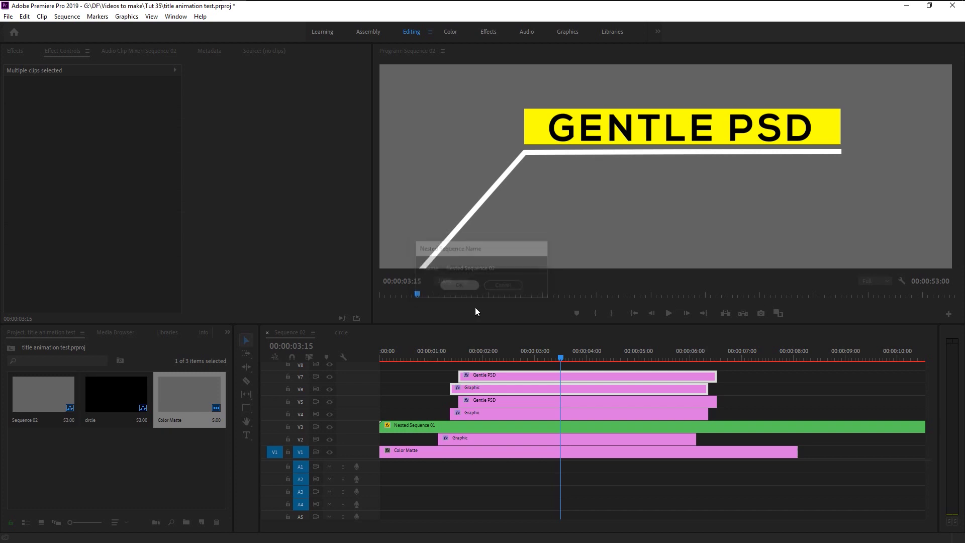
pyautogui.click(501, 384)
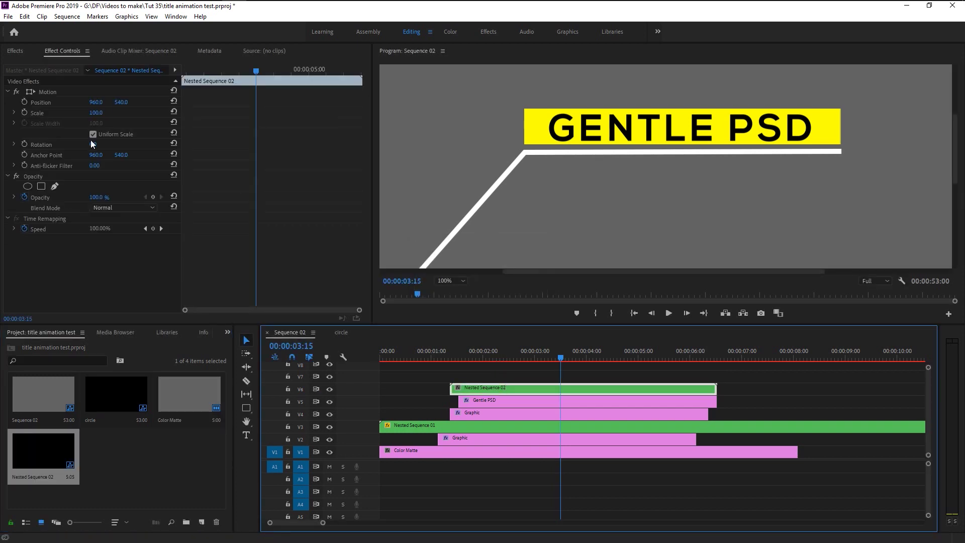
# Step: Lower the nested copy by scrubbing its Position Y to 637
pyautogui.moveTo(121, 102); pyautogui.dragTo(100, 102)
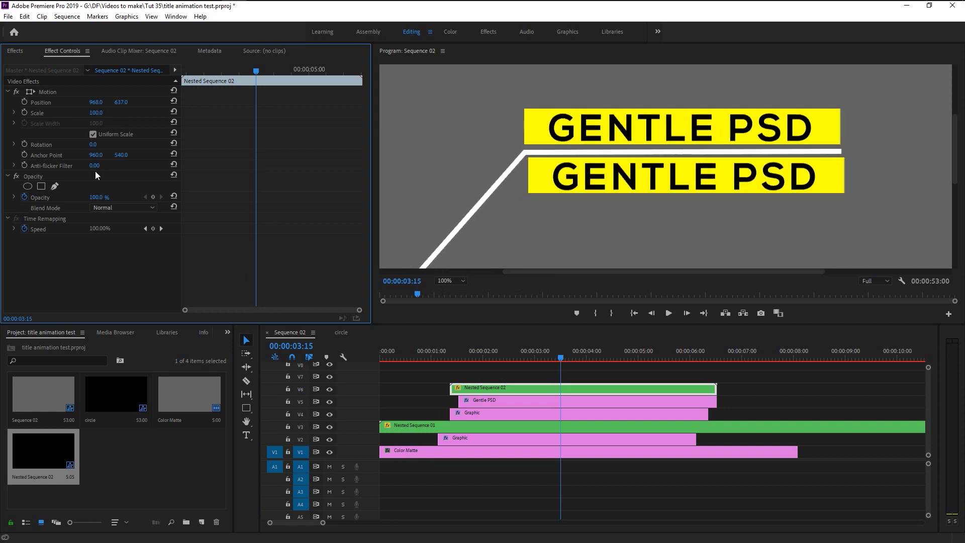
# Step: Open Nested Sequence 02 and drag the yellow bar's top edge down to thin it
pyautogui.doubleClick(541, 391)
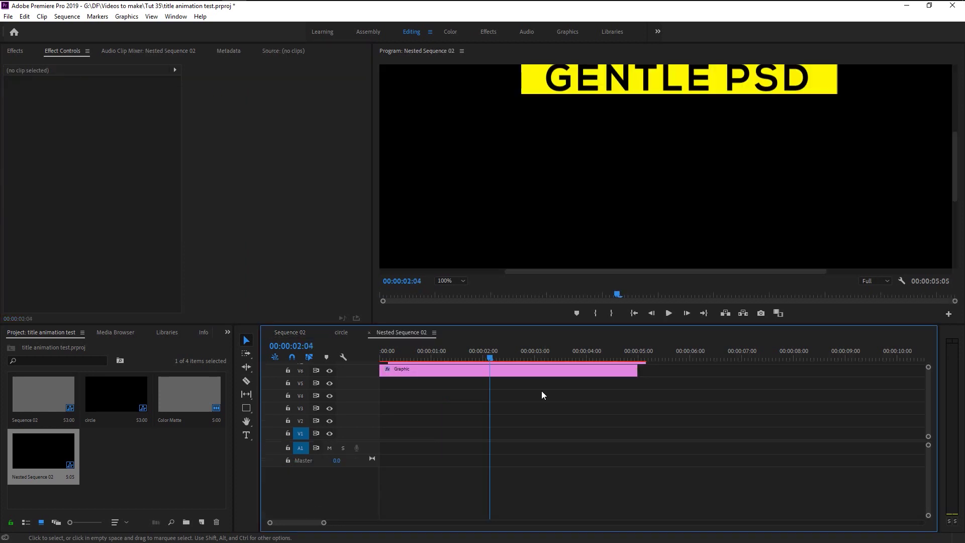
pyautogui.moveTo(959, 190); pyautogui.dragTo(956, 150)
pyautogui.click(831, 151)
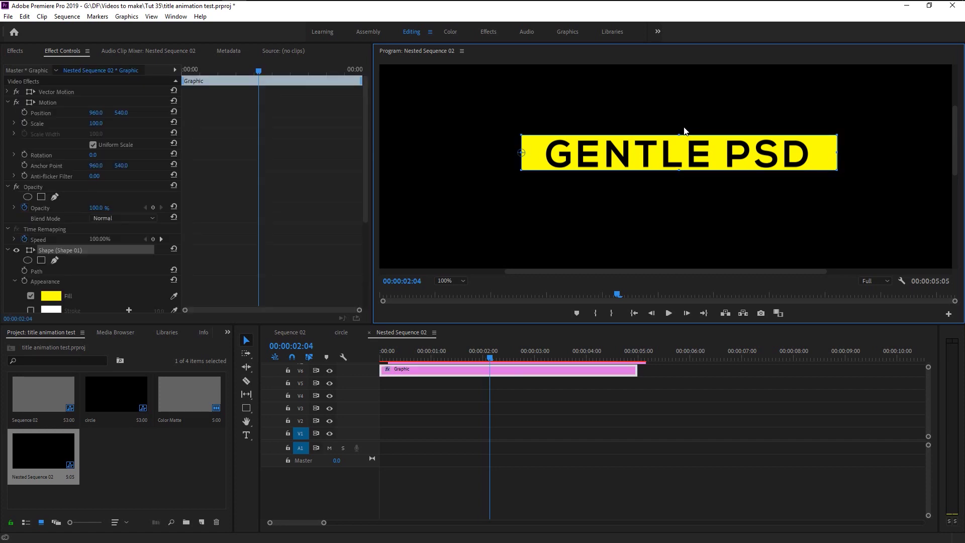
pyautogui.moveTo(681, 136); pyautogui.dragTo(679, 156)
# Step: Reduce the copied text's font size to 30 and shift it right inside the bar
pyautogui.click(679, 156)
pyautogui.scroll(-3, 101, 226)
pyautogui.moveTo(130, 291); pyautogui.dragTo(119, 292)
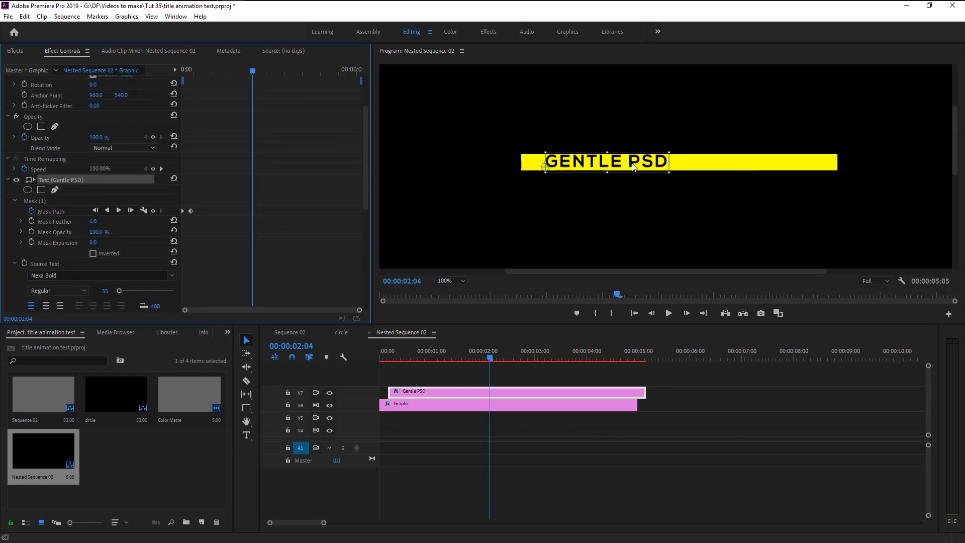
pyautogui.moveTo(636, 162); pyautogui.dragTo(671, 159)
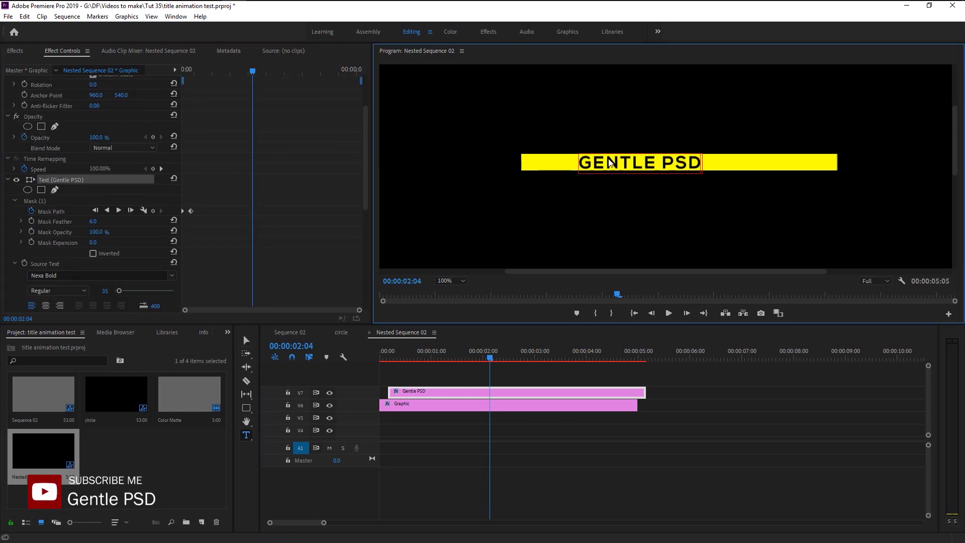
# Step: Retype the text as 'TITLE TUTORIAL' and centre it in the thin bar
pyautogui.doubleClick(578, 159)
pyautogui.press('BackSpace')
pyautogui.write('TITLE')
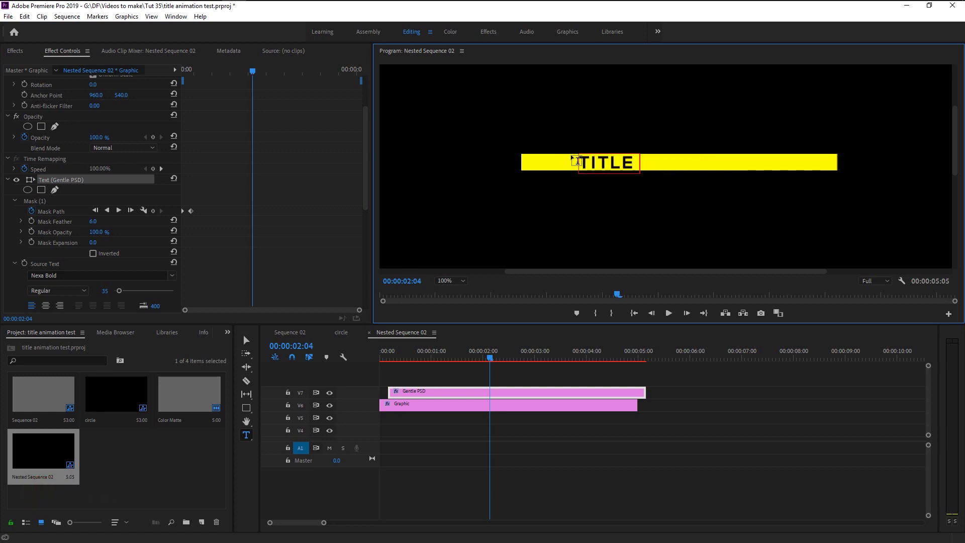
pyautogui.write(' TUTORIAL')
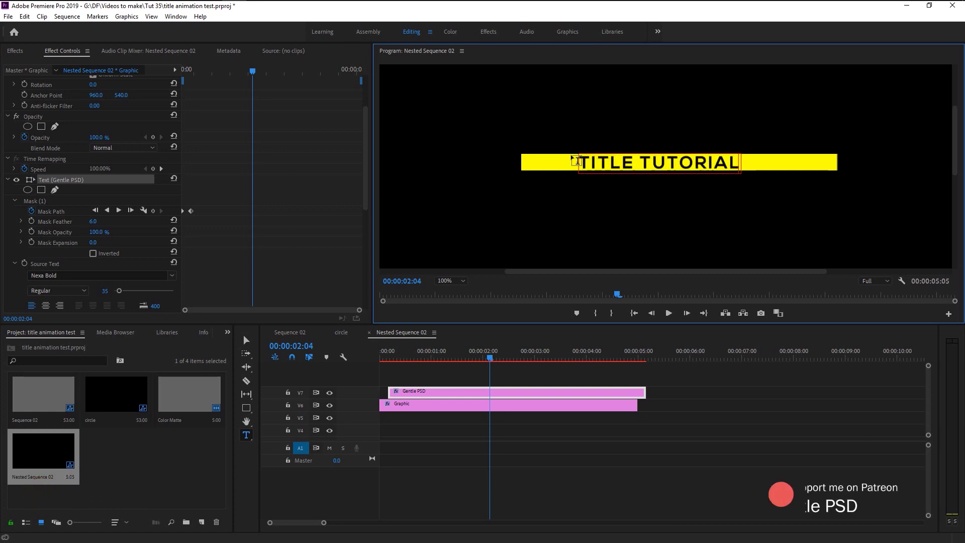
pyautogui.click(572, 336)
pyautogui.press('v')
pyautogui.click(692, 165)
pyautogui.moveTo(692, 166); pyautogui.dragTo(689, 166)
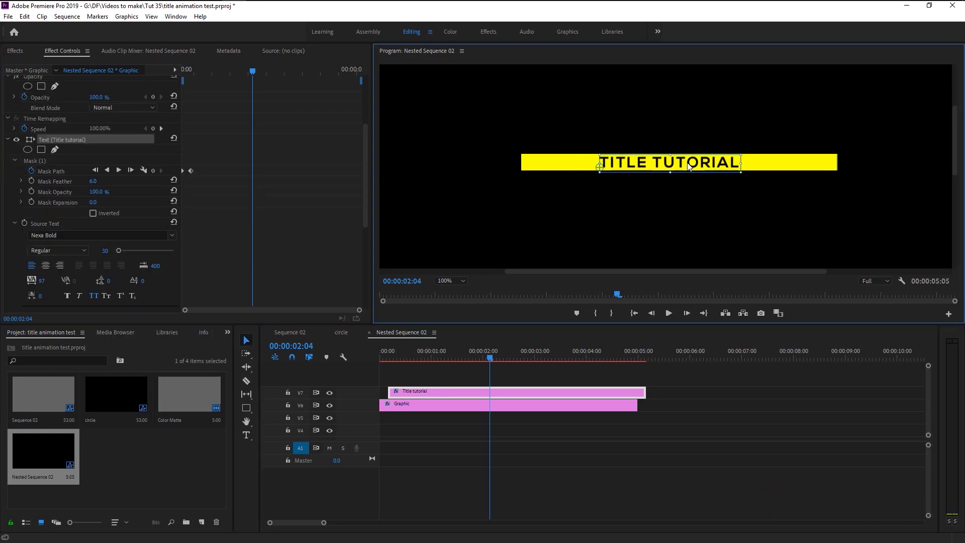
# Step: Change the bar's fill to dark red C70017 and return to Sequence 02
pyautogui.click(768, 168)
pyautogui.click(60, 296)
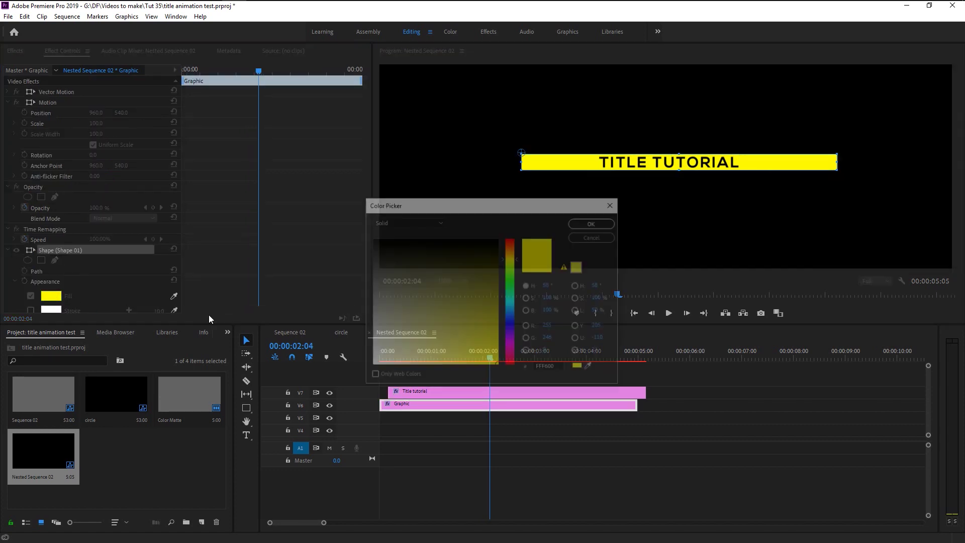
pyautogui.moveTo(511, 359)
pyautogui.mouseDown()
pyautogui.moveTo(500, 355)
pyautogui.moveTo(512, 368)
pyautogui.moveTo(517, 327)
pyautogui.moveTo(516, 350)
pyautogui.mouseUp()
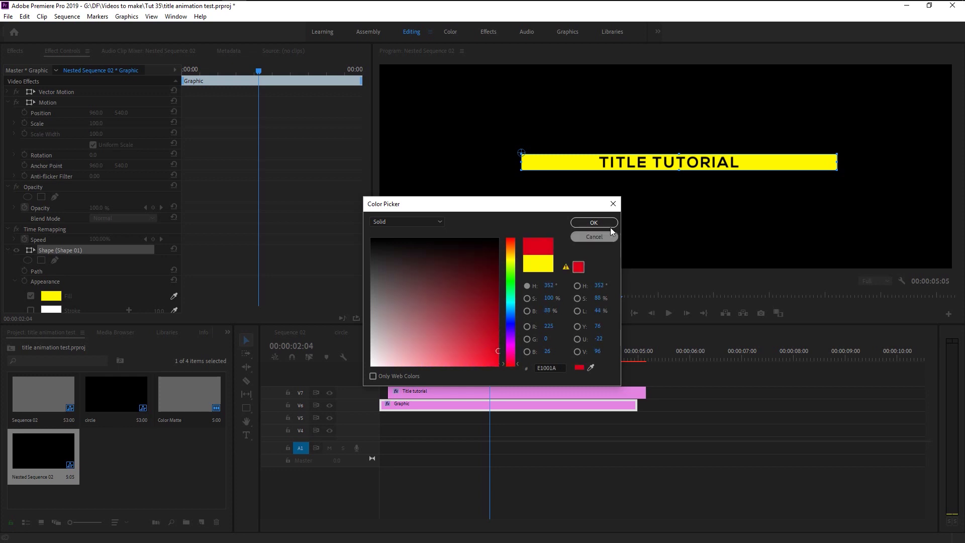
pyautogui.click(593, 222)
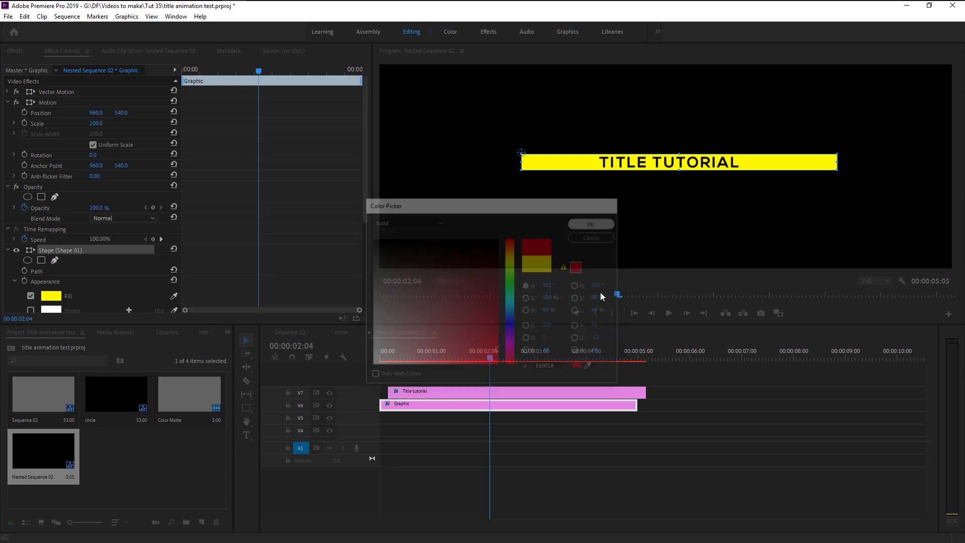
pyautogui.click(57, 298)
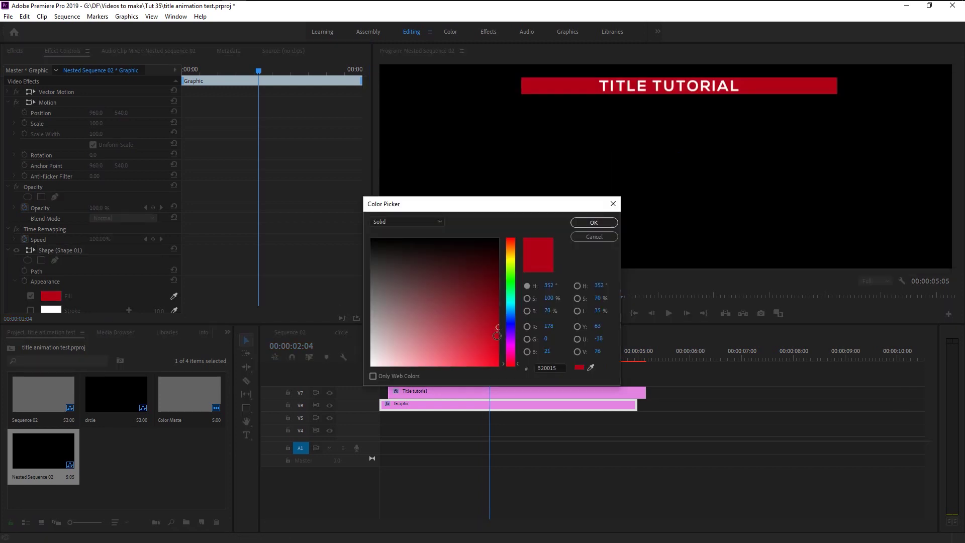
pyautogui.click(593, 222)
pyautogui.click(302, 332)
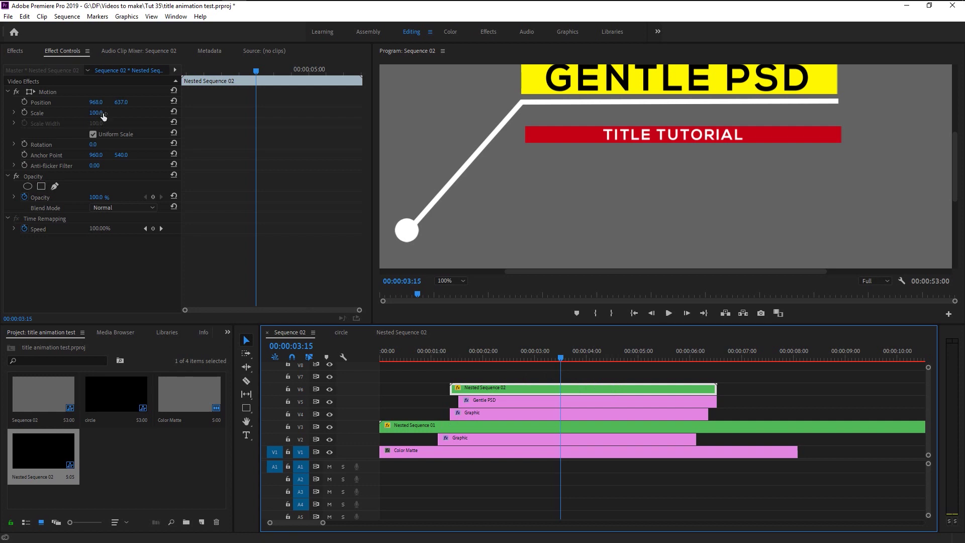
# Step: Move Nested Sequence 02 to position 968, 603 and start its clip slightly later
pyautogui.click(124, 102)
pyautogui.moveTo(121, 102); pyautogui.dragTo(105, 102)
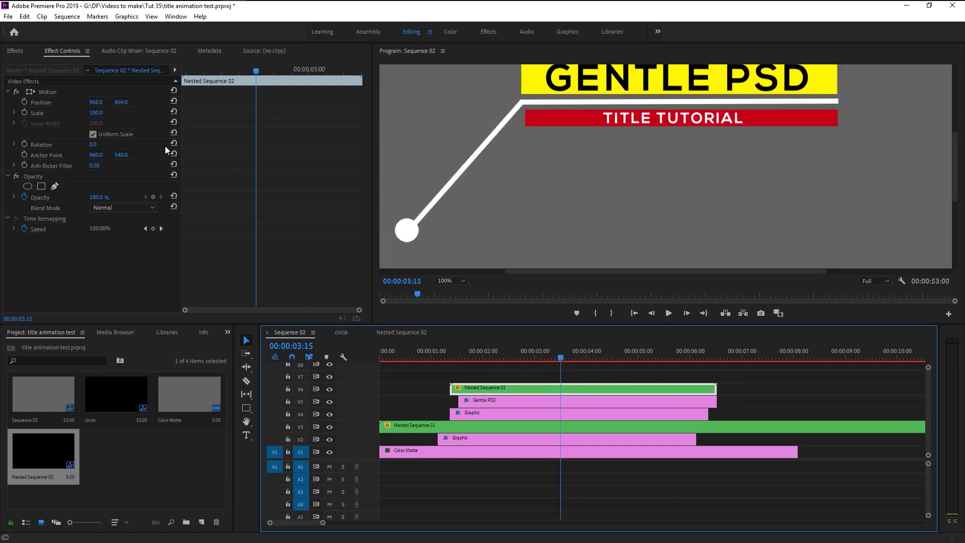
pyautogui.moveTo(91, 102); pyautogui.dragTo(90, 102)
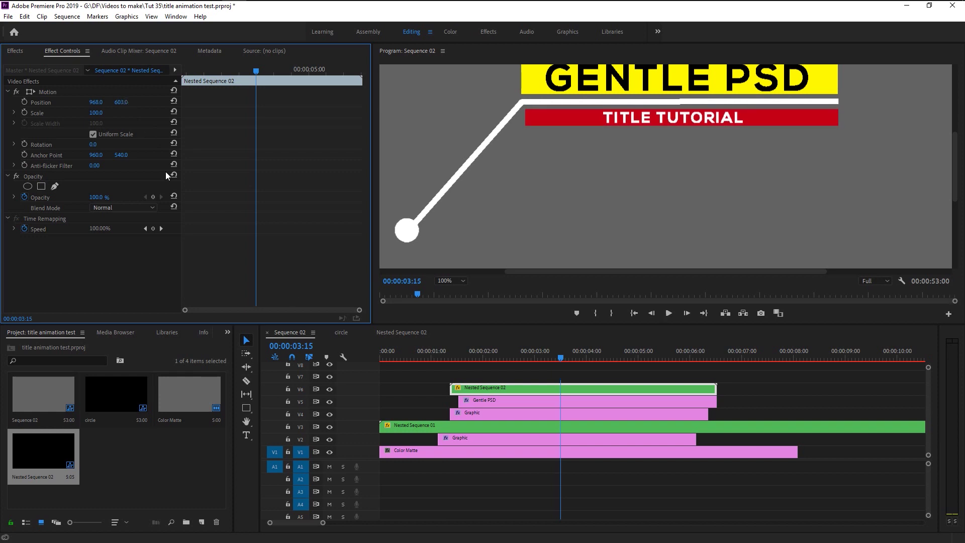
pyautogui.moveTo(561, 350); pyautogui.dragTo(447, 345)
pyautogui.press('space')
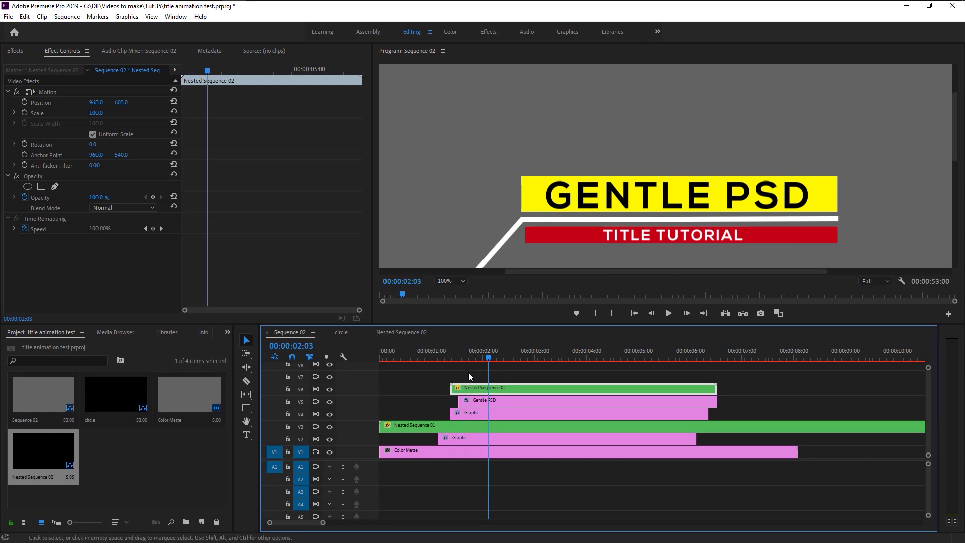
pyautogui.moveTo(471, 388); pyautogui.dragTo(483, 388)
pyautogui.moveTo(459, 354); pyautogui.dragTo(448, 357)
# Step: Nest the V4 yellow bar and V5 GENTLE PSD clips as 'top text'
pyautogui.click(542, 357)
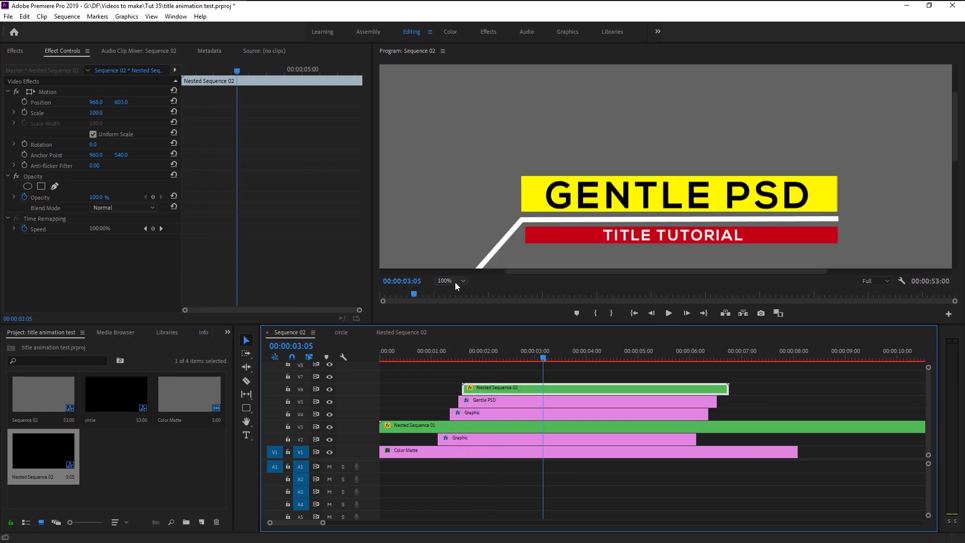
pyautogui.click(455, 281)
pyautogui.click(457, 291)
pyautogui.click(476, 495)
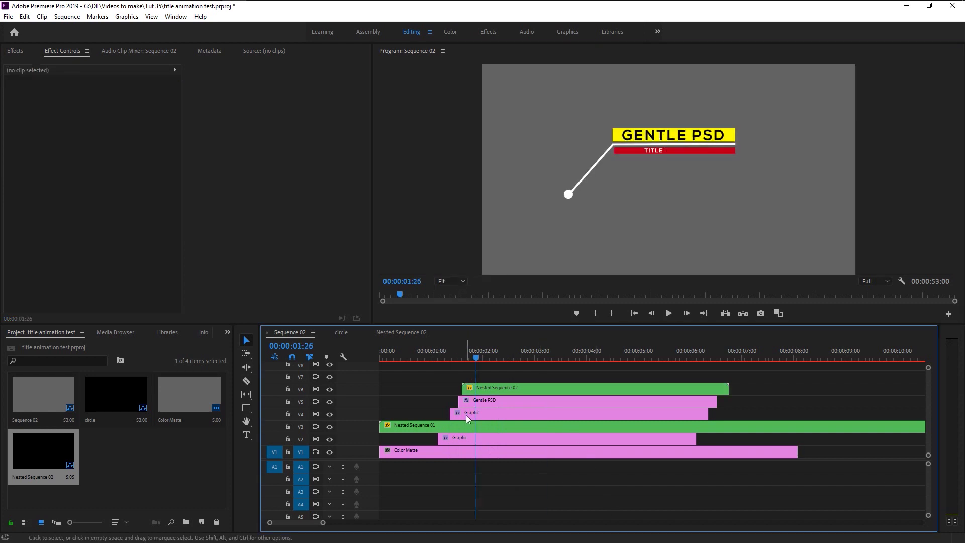
pyautogui.click(464, 415)
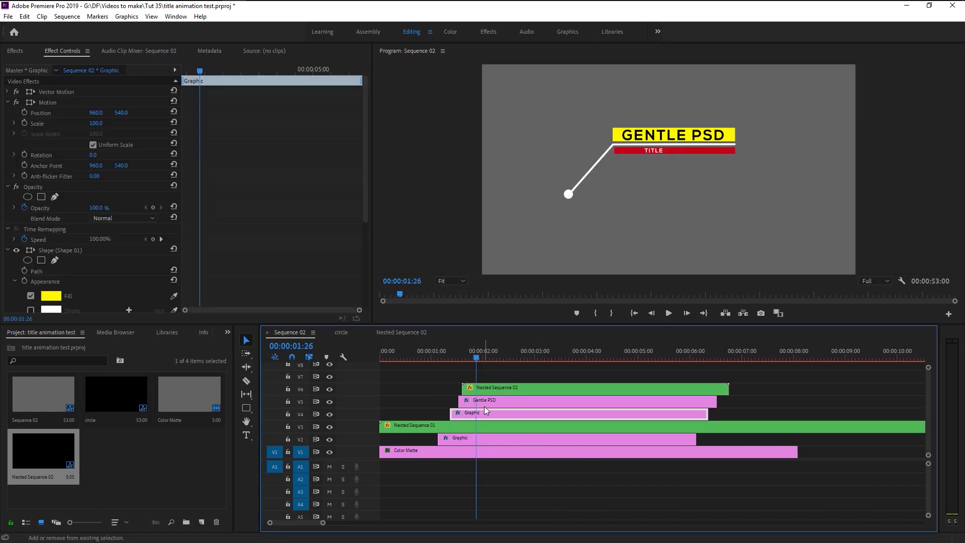
pyautogui.keyDown('shift'); pyautogui.click(485, 405); pyautogui.keyUp('shift')
pyautogui.rightClick(486, 409)
pyautogui.click(532, 319)
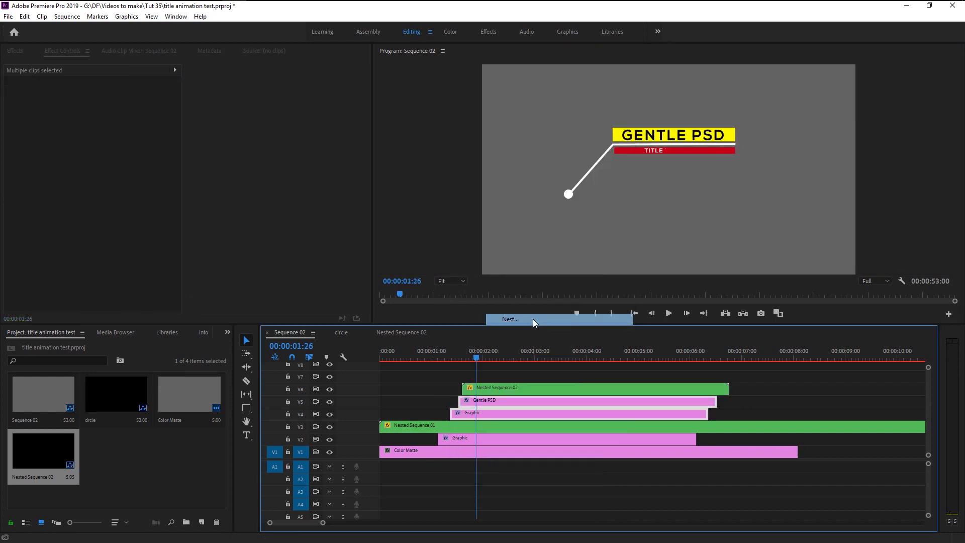
pyautogui.write('top text')
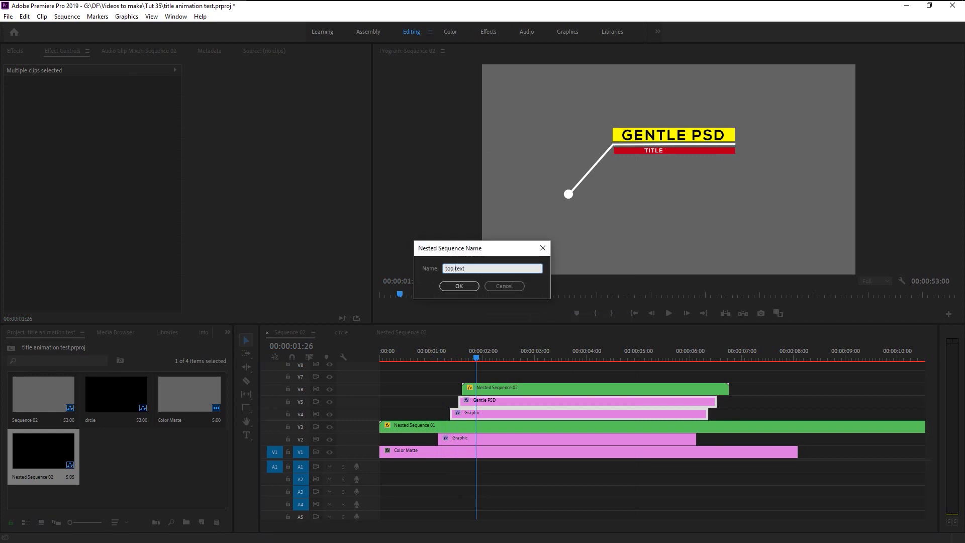
pyautogui.click(466, 287)
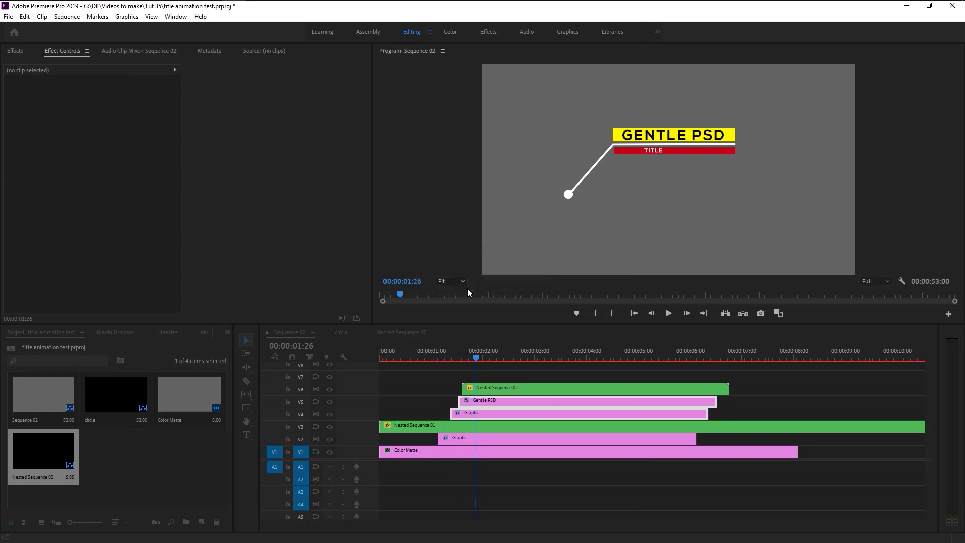
# Step: Move Nested Sequence 02 down to V5 and shift it and top text 3 frames earlier
pyautogui.moveTo(503, 393); pyautogui.dragTo(503, 402)
pyautogui.click(454, 358)
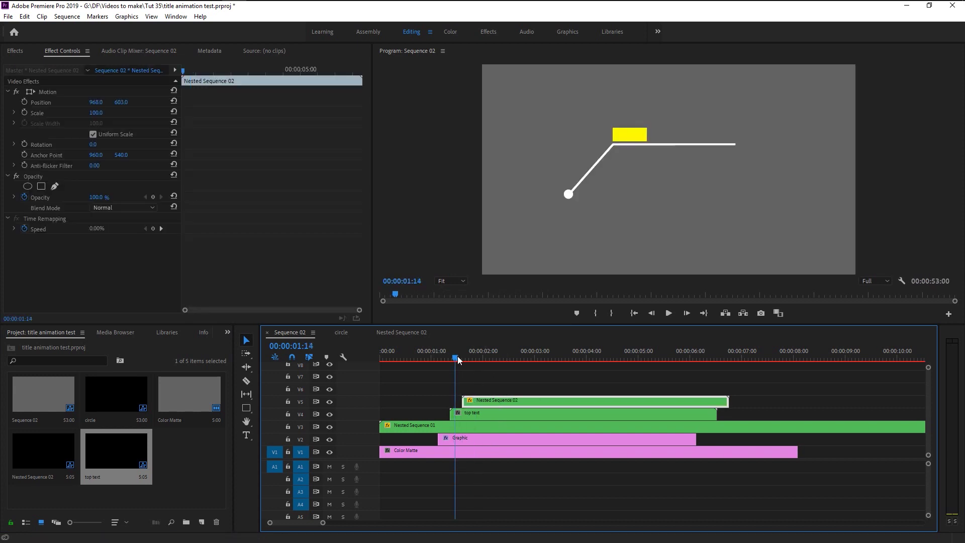
pyautogui.moveTo(471, 405); pyautogui.dragTo(473, 419)
pyautogui.keyDown('shift'); pyautogui.click(473, 419); pyautogui.keyUp('shift')
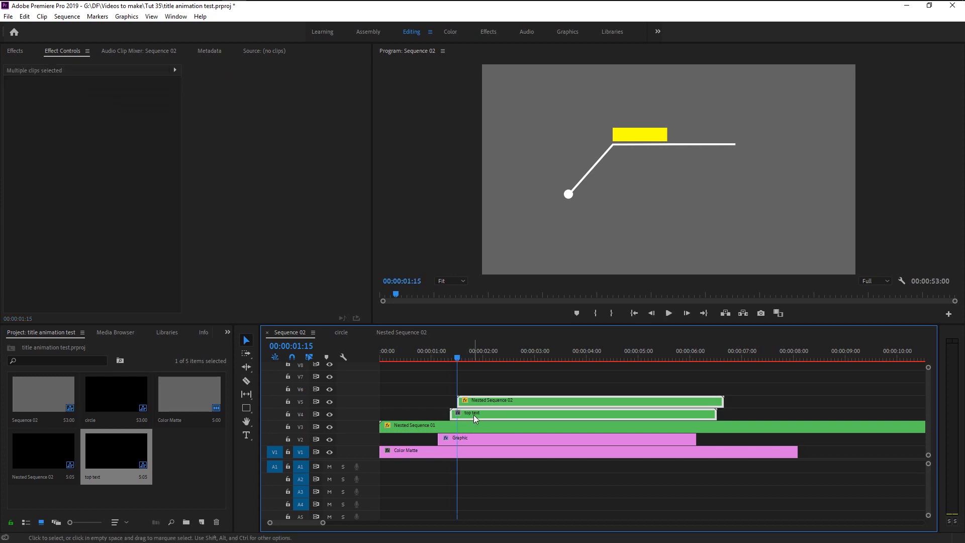
pyautogui.click(445, 356)
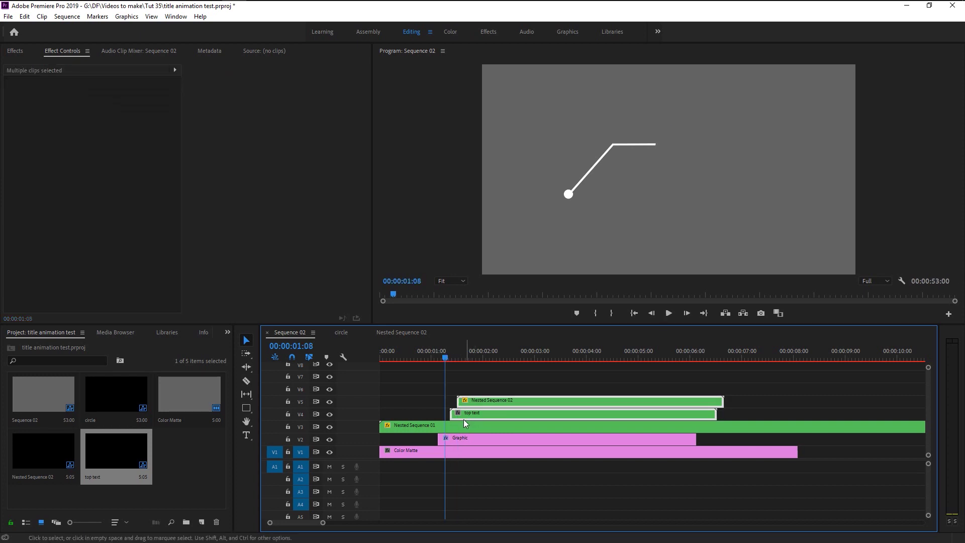
pyautogui.moveTo(462, 418); pyautogui.dragTo(457, 414)
pyautogui.click(429, 357)
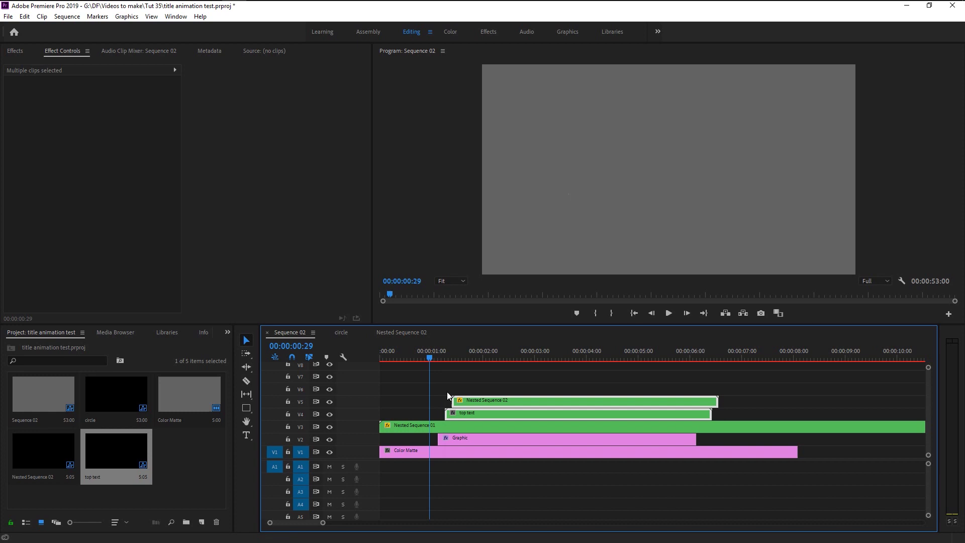
pyautogui.click(396, 452)
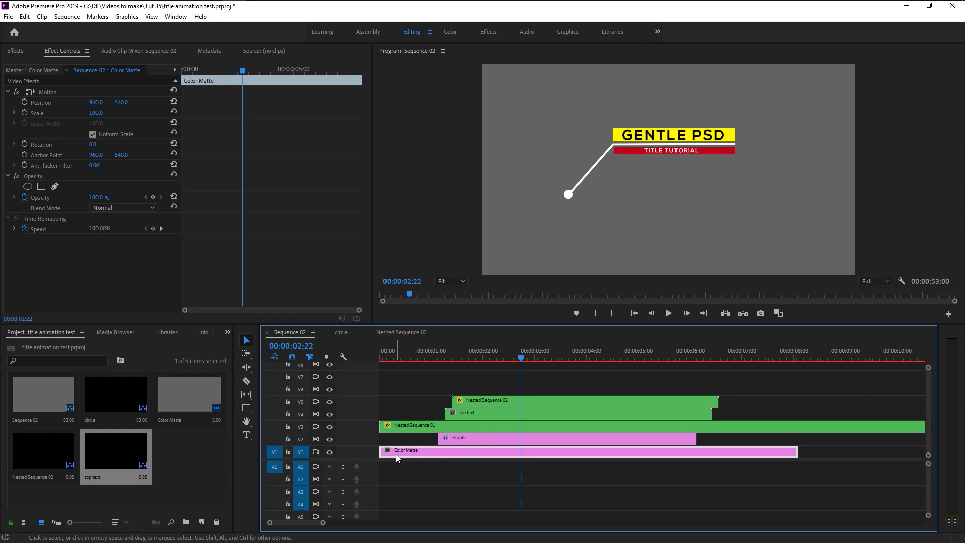
# Step: Delete the Color Matte and nest the line and all title clips as 'call out text'
pyautogui.press('Delete')
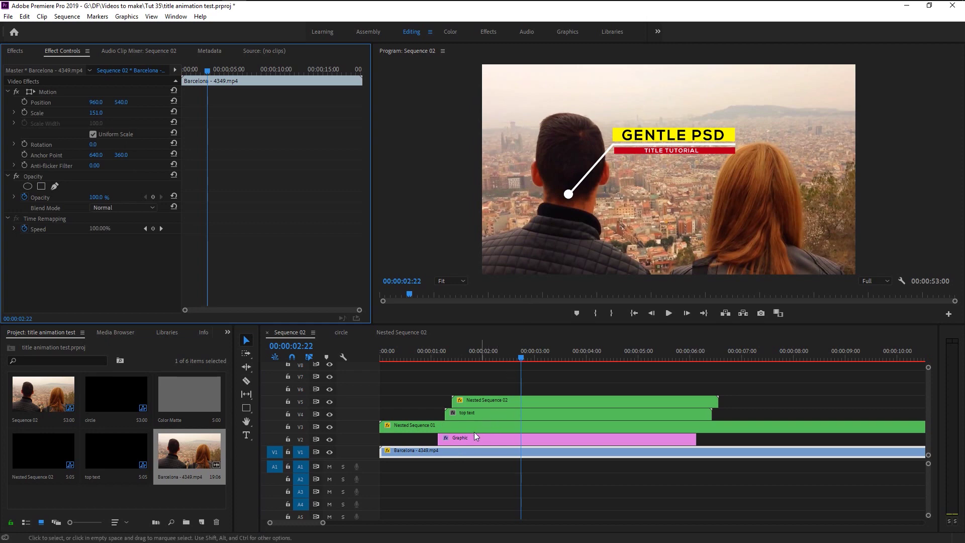
pyautogui.click(466, 436)
pyautogui.keyDown('shift'); pyautogui.click(481, 403); pyautogui.keyUp('shift')
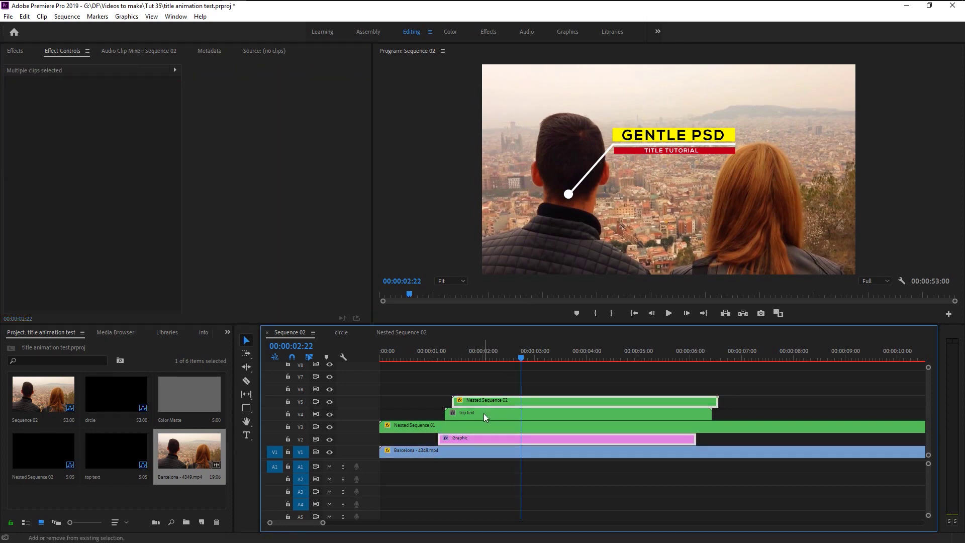
pyautogui.keyDown('shift'); pyautogui.click(483, 413); pyautogui.keyUp('shift')
pyautogui.keyDown('shift'); pyautogui.click(483, 424); pyautogui.keyUp('shift')
pyautogui.rightClick(483, 424)
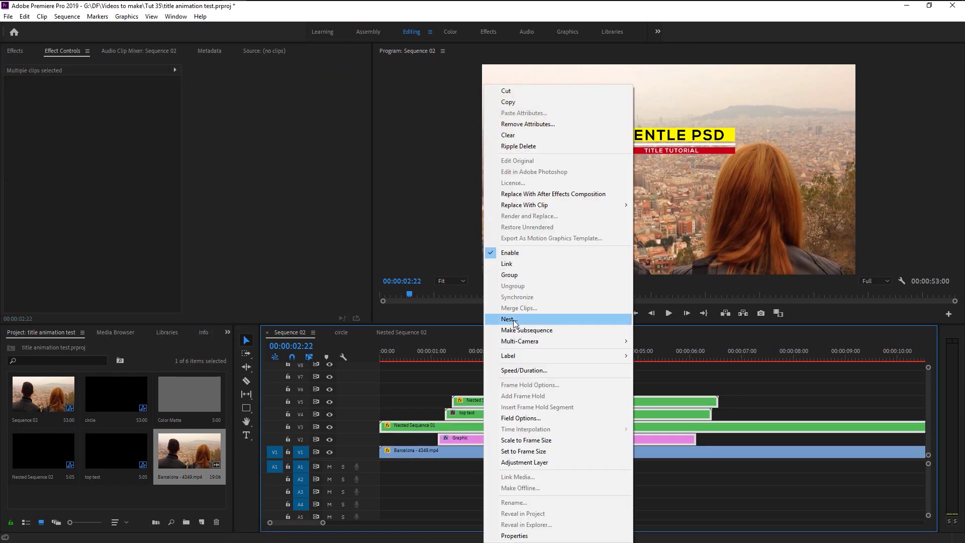
pyautogui.click(514, 319)
pyautogui.write('call out text')
pyautogui.press('Return')
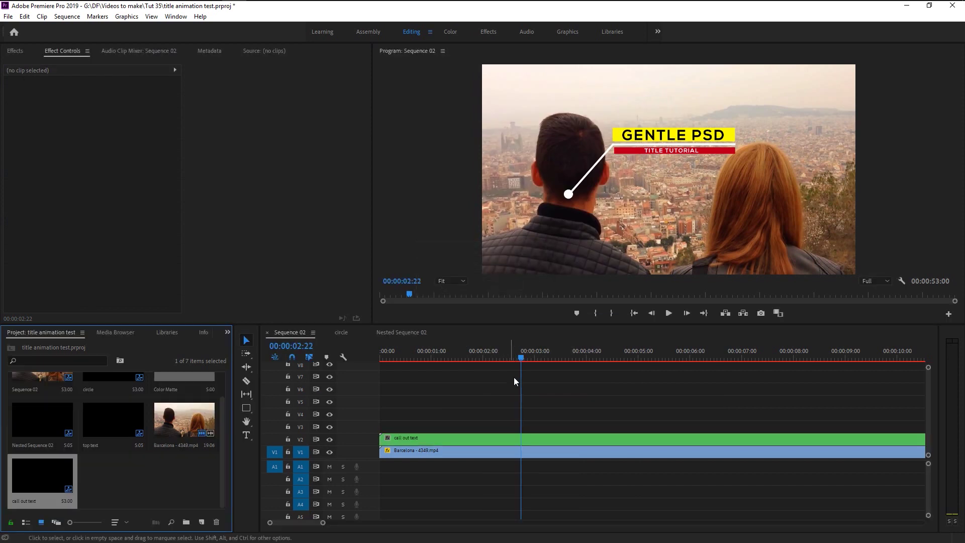
# Step: Trim the call out text clip to start later and scale it down to 52%
pyautogui.moveTo(506, 361); pyautogui.dragTo(430, 378)
pyautogui.moveTo(401, 439); pyautogui.dragTo(427, 438)
pyautogui.moveTo(478, 362); pyautogui.dragTo(492, 364)
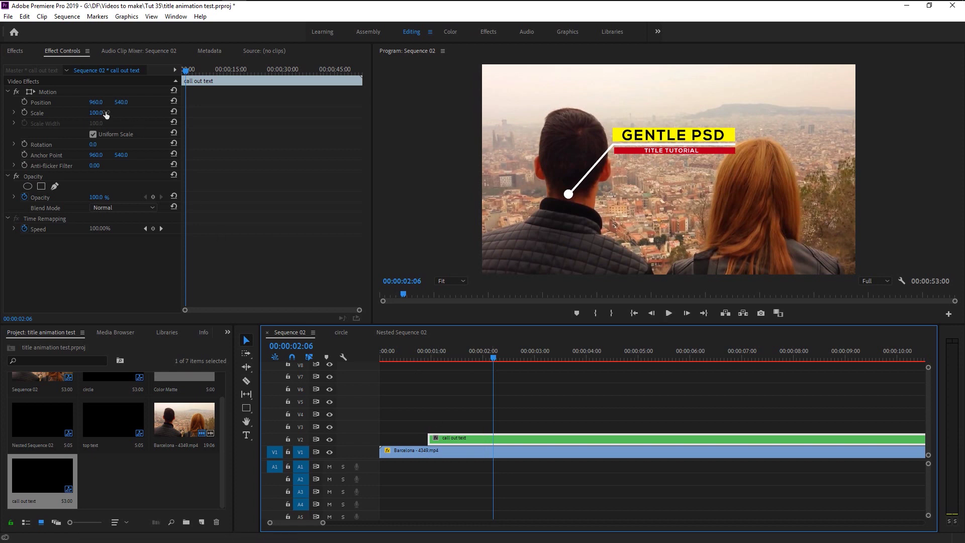
pyautogui.moveTo(99, 113); pyautogui.dragTo(74, 113)
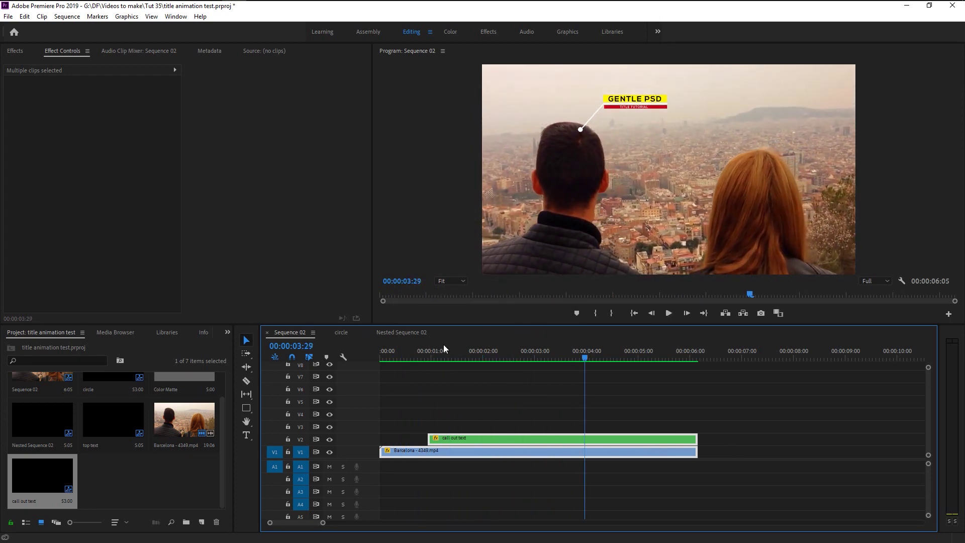
pyautogui.press('Home')
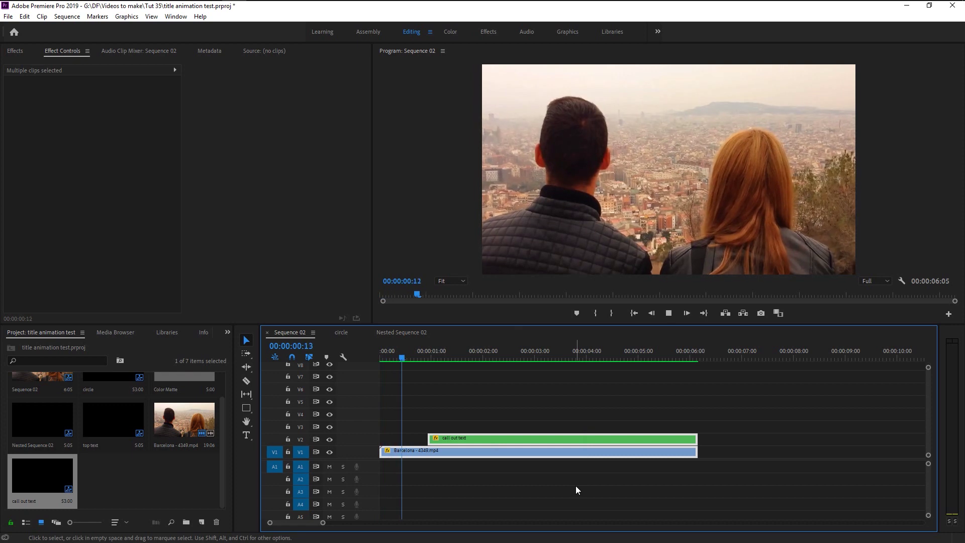
pyautogui.press('Up')
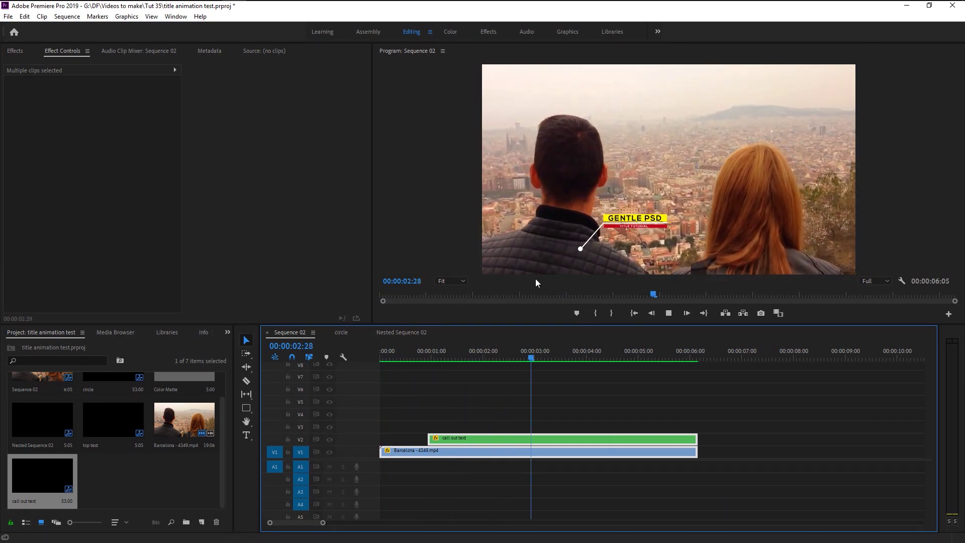
pyautogui.click(392, 353)
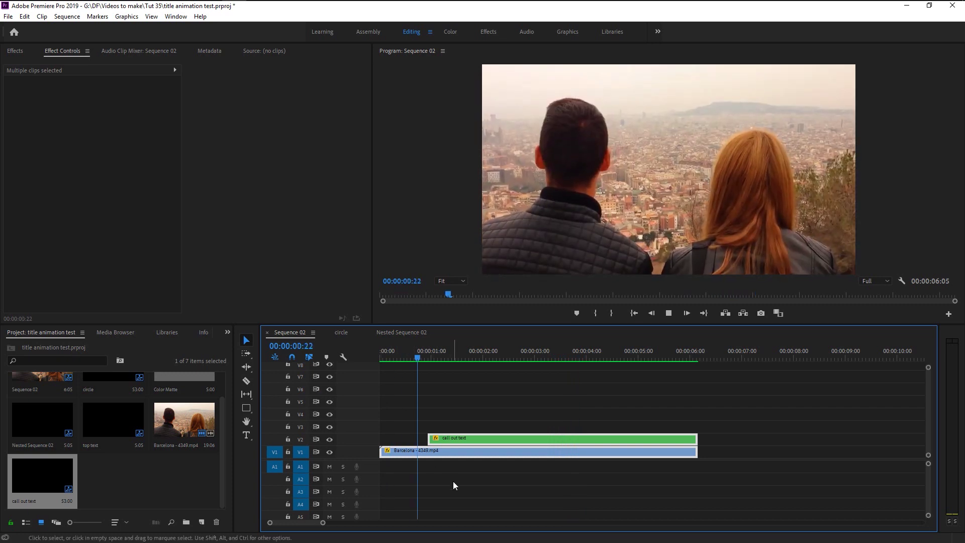
pyautogui.press('space')
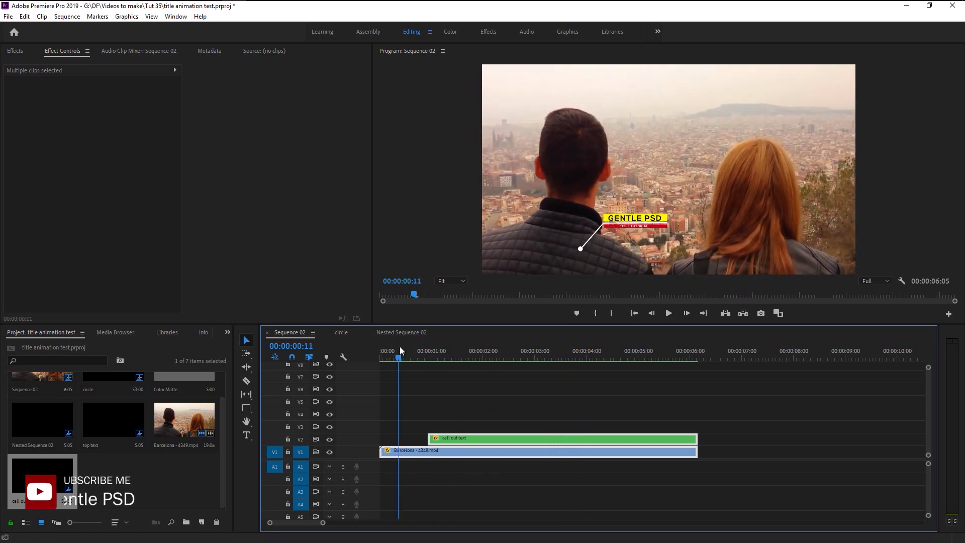
pyautogui.click(400, 348)
pyautogui.press('space')
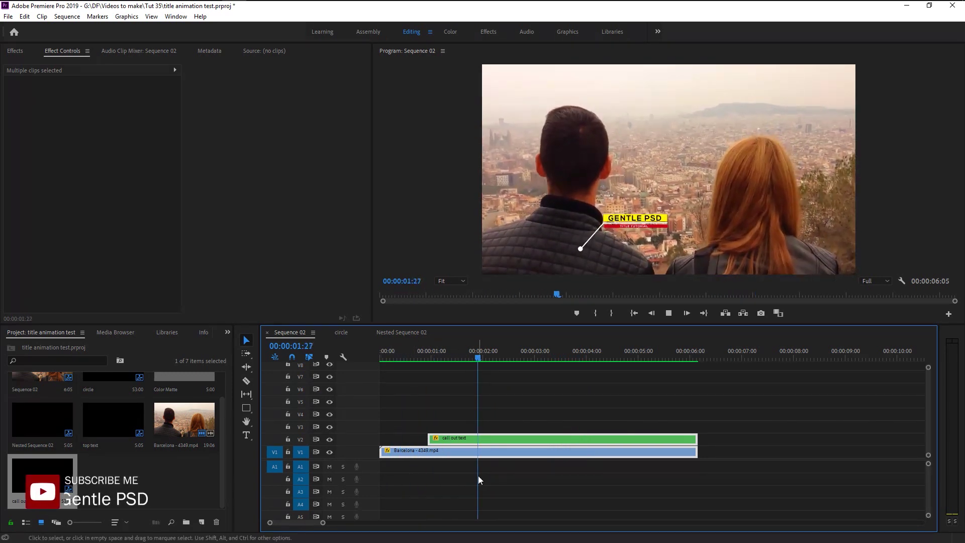
pyautogui.click(406, 351)
pyautogui.press('space')
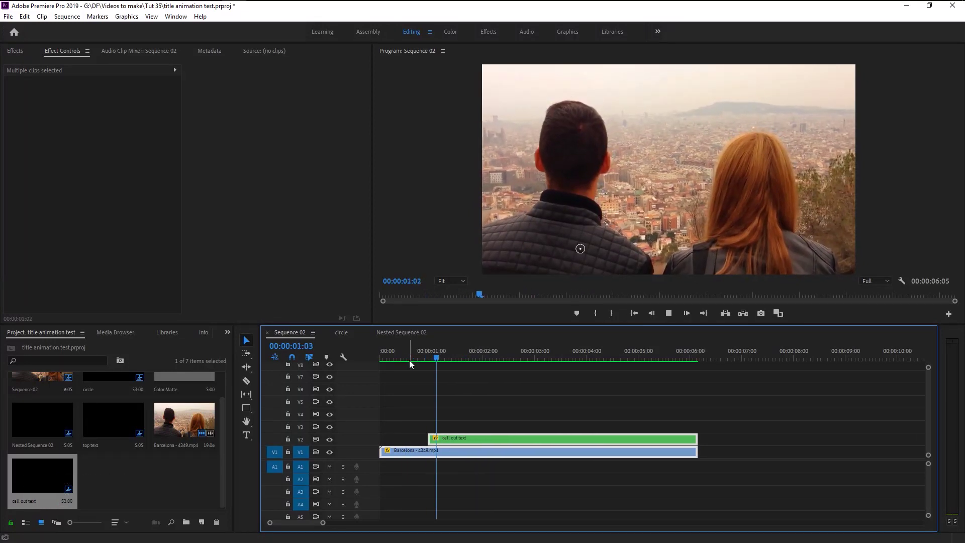
pyautogui.press('space')
pyautogui.click(405, 351)
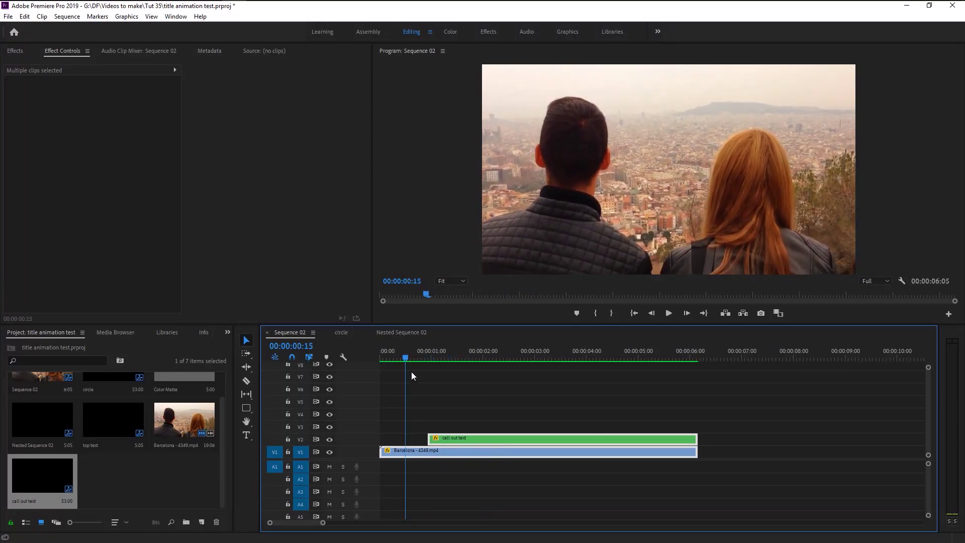
pyautogui.press('space')
pyautogui.click(409, 356)
pyautogui.press('space')
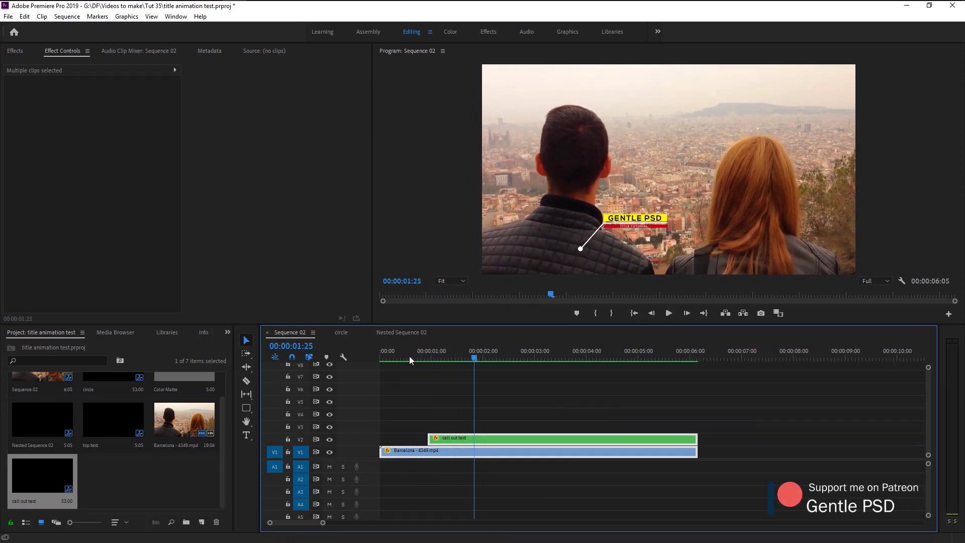
pyautogui.click(409, 356)
pyautogui.press('space')
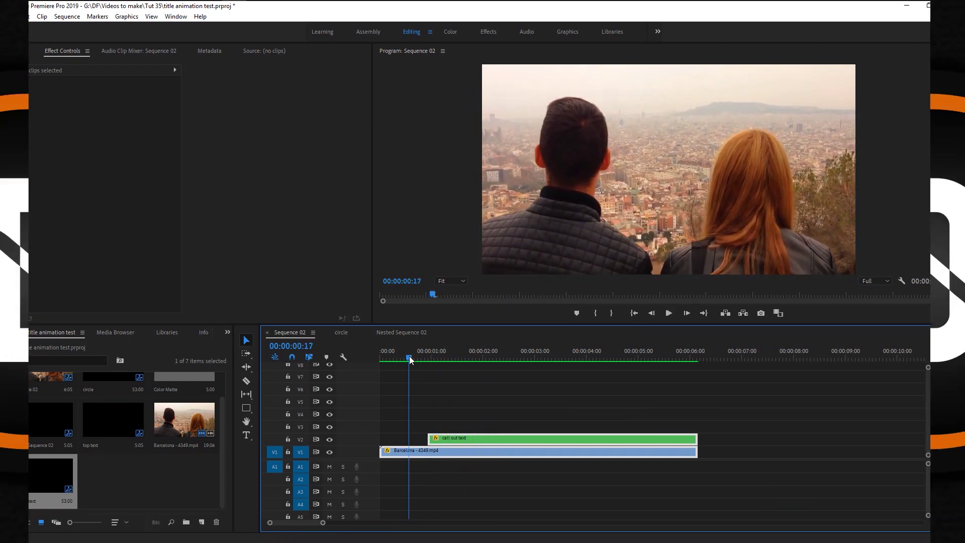